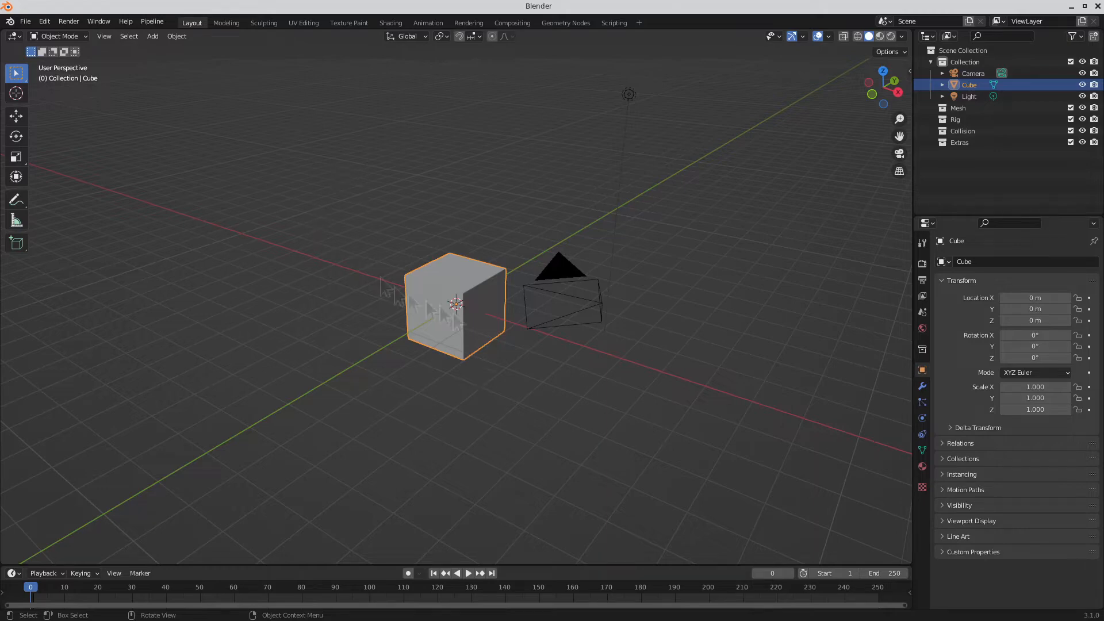
Step: Annotate the cube's front face with freehand facial topology loops for the eye and mouth areas plus a vertical centre line
middle_drag(439, 305, 357, 229)
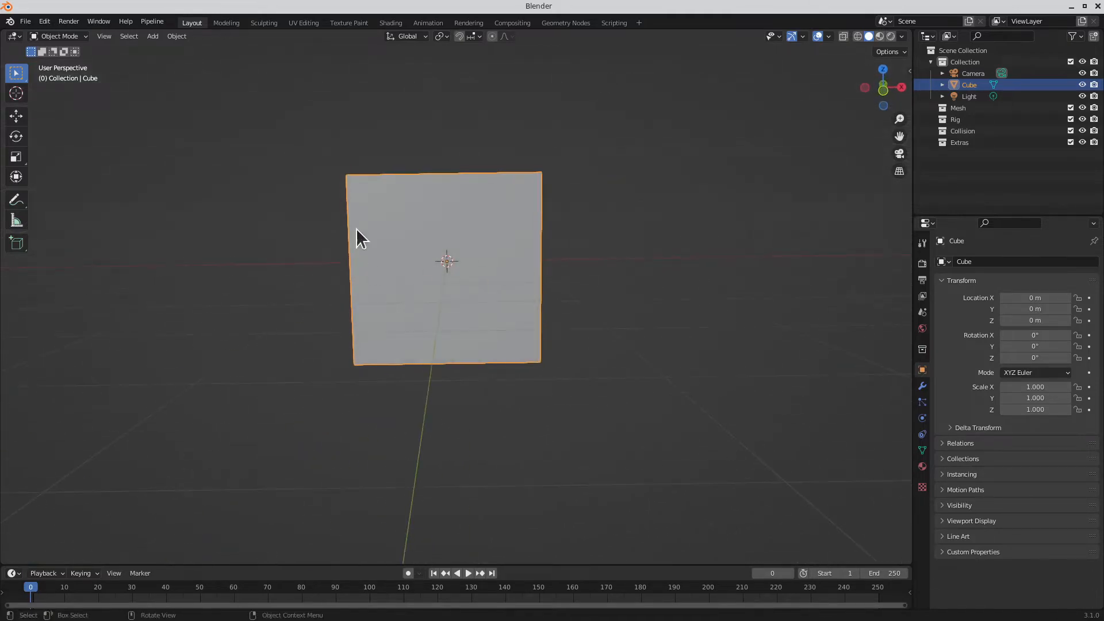
click(16, 201)
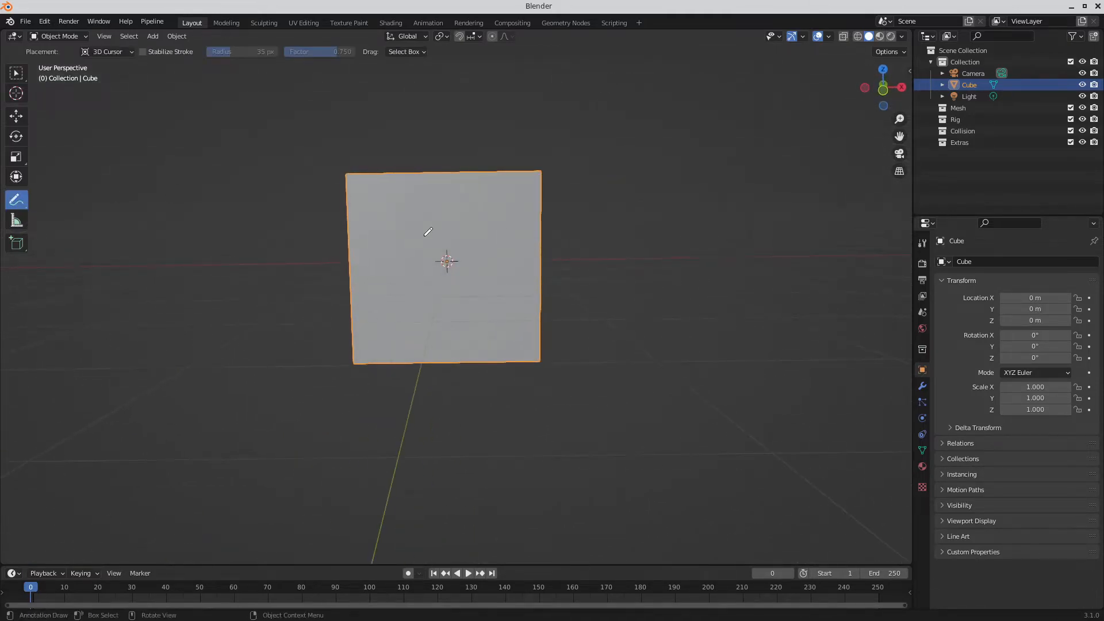
drag(368, 190, 368, 190)
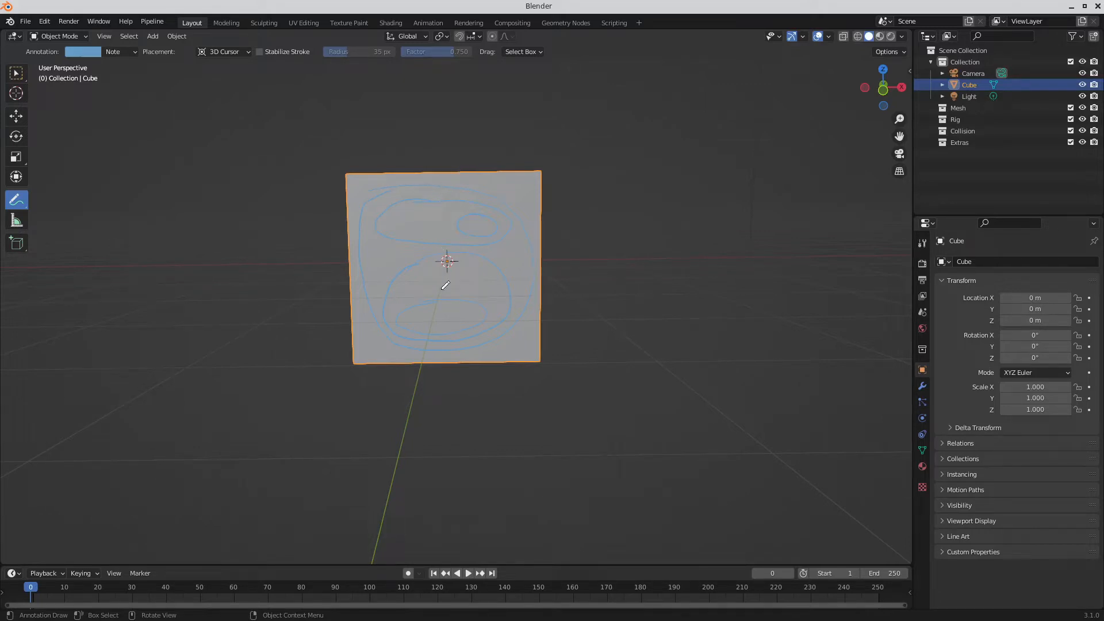
drag(440, 176, 447, 349)
Step: Erase all annotation strokes from the cube's front face with the annotation eraser, and return to the box selection tool
drag(17, 199, 57, 244)
mouse_move(391, 209)
mouse_down()
mouse_move(383, 186)
mouse_move(398, 213)
mouse_move(387, 282)
mouse_move(482, 344)
mouse_move(525, 300)
mouse_move(459, 262)
mouse_move(457, 225)
mouse_up()
mouse_move(524, 207)
mouse_down()
mouse_move(468, 239)
mouse_move(502, 261)
mouse_up()
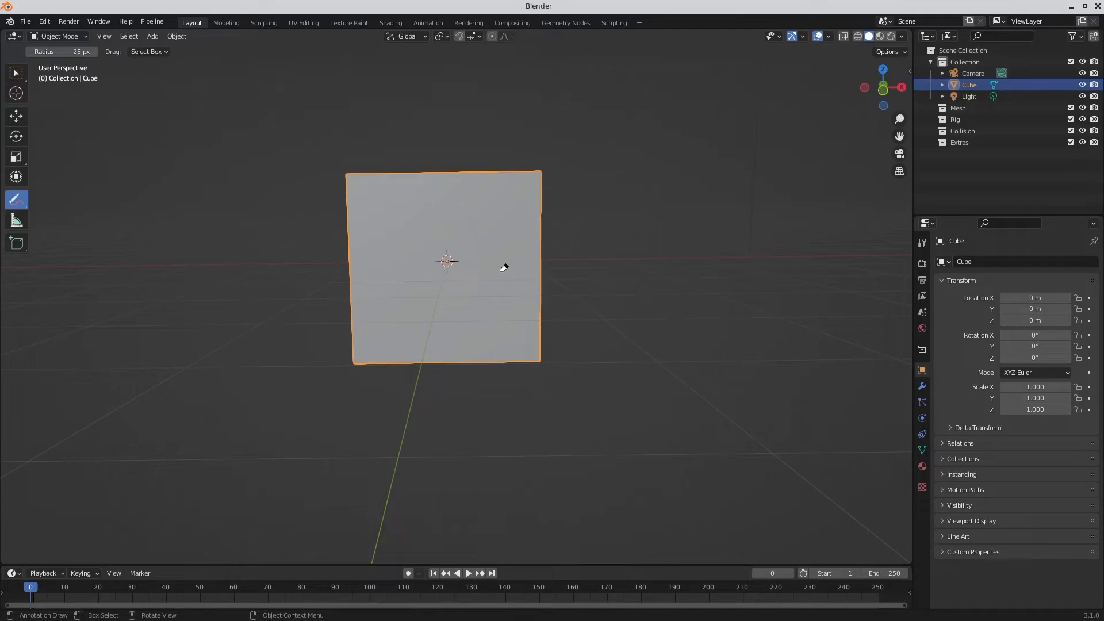
click(16, 73)
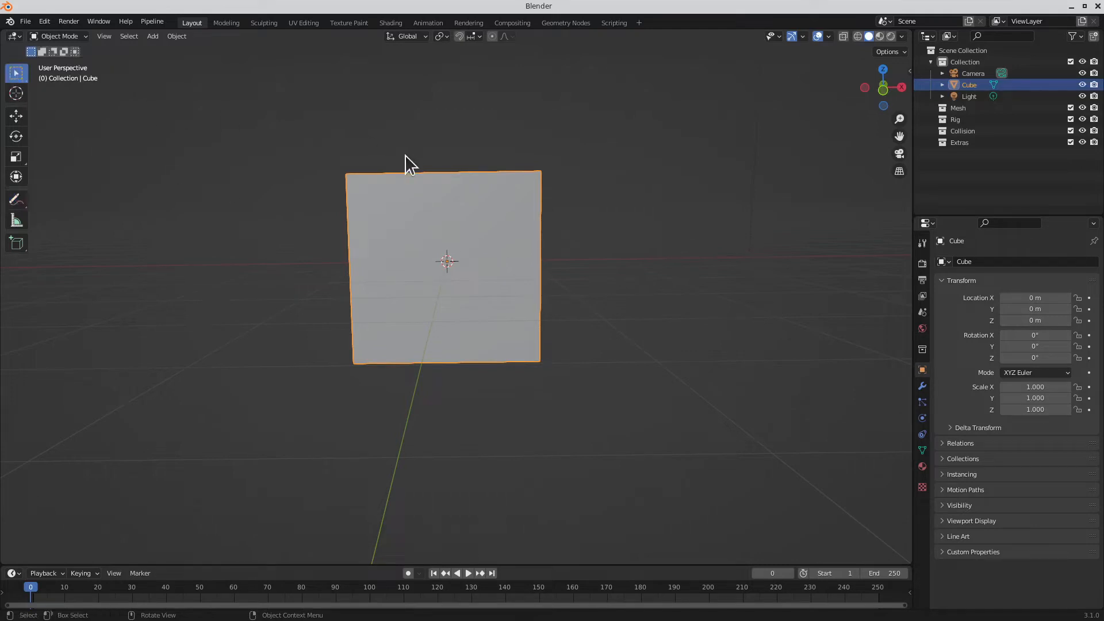
Step: Import the Wavefront OBJ file Ten24_Sample_100k.OBJ from the Downloads subfolder OBJ Package/OBJ/Decimated
middle_drag(471, 177, 248, 141)
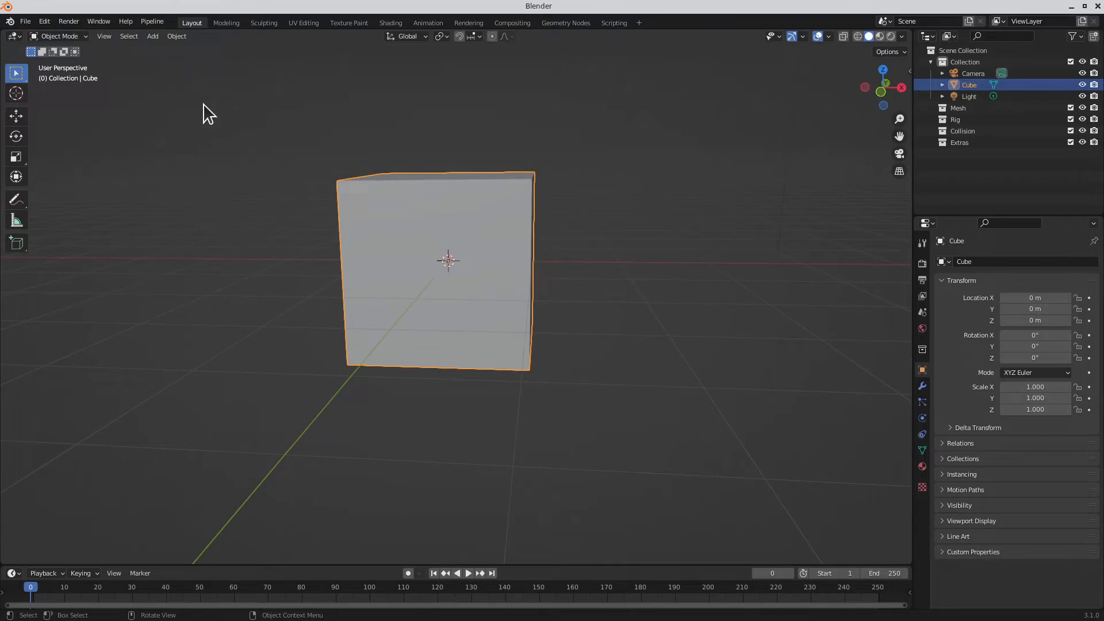
click(26, 22)
mouse_move(69, 161)
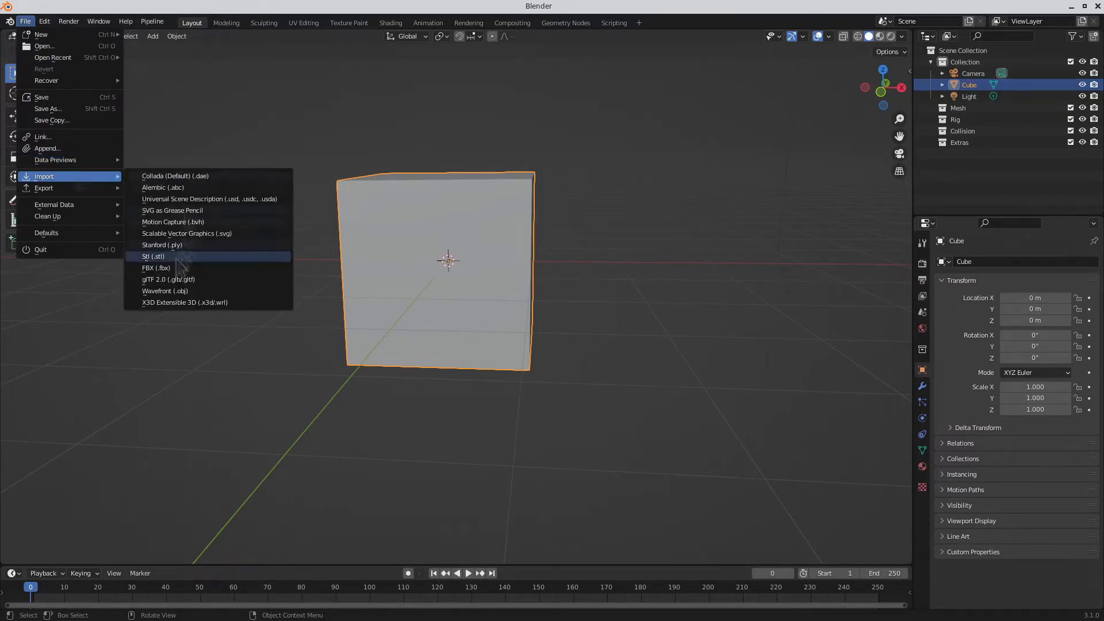
click(196, 291)
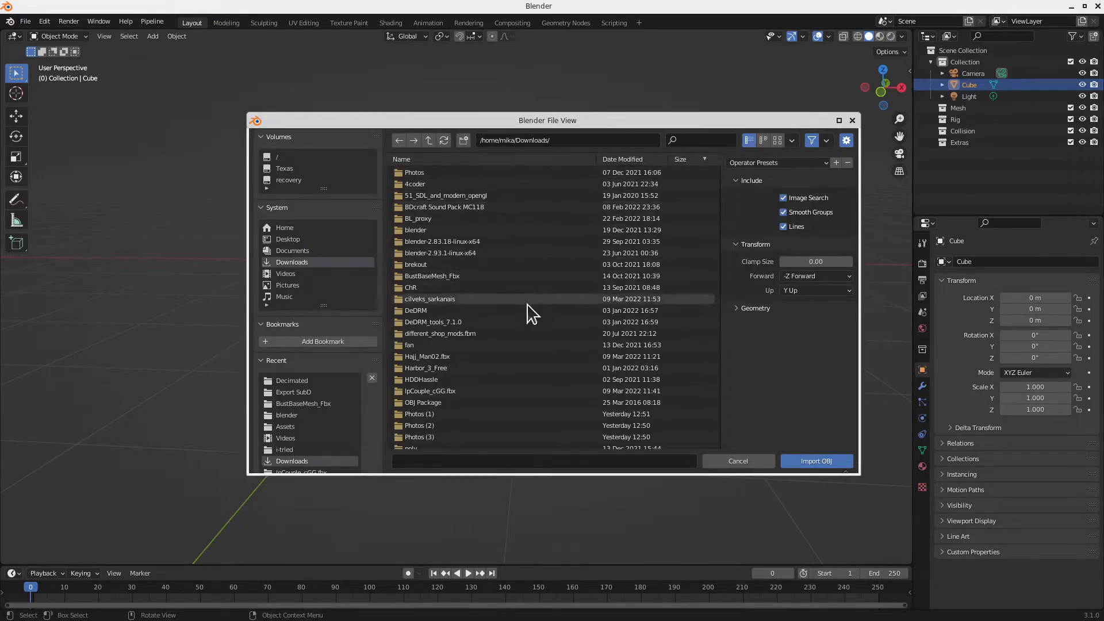
click(622, 160)
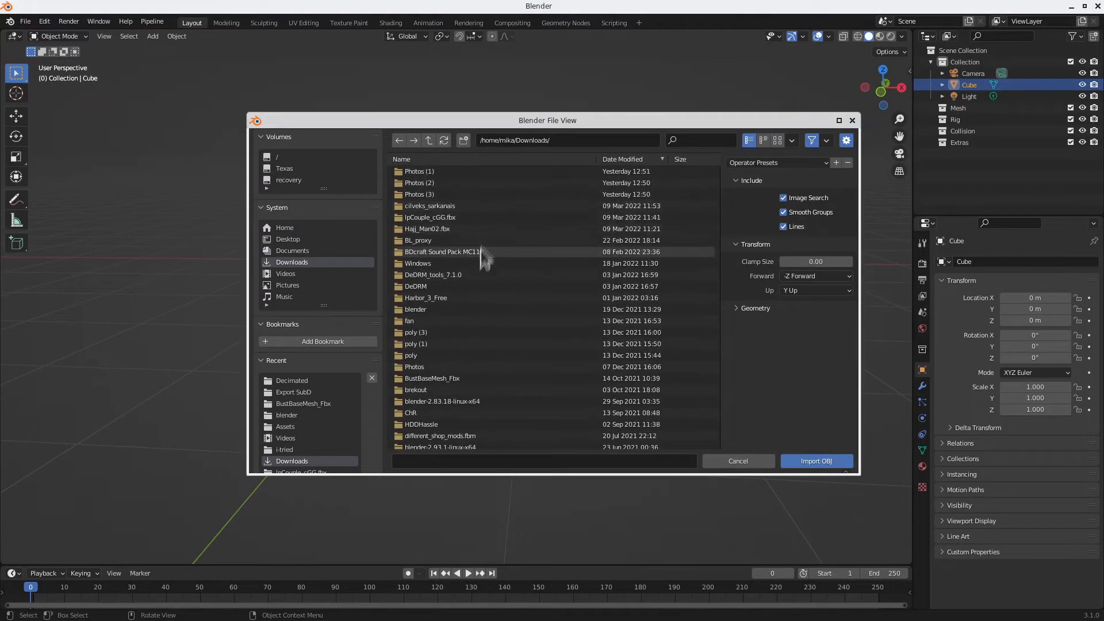
scroll(489, 236, down, 5)
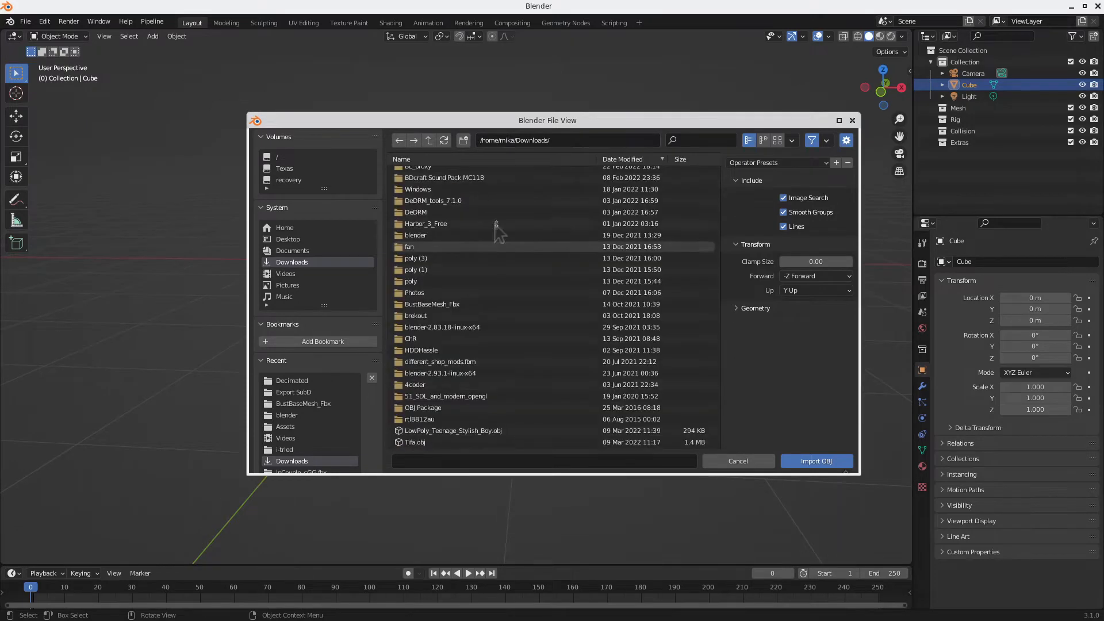
double_click(434, 413)
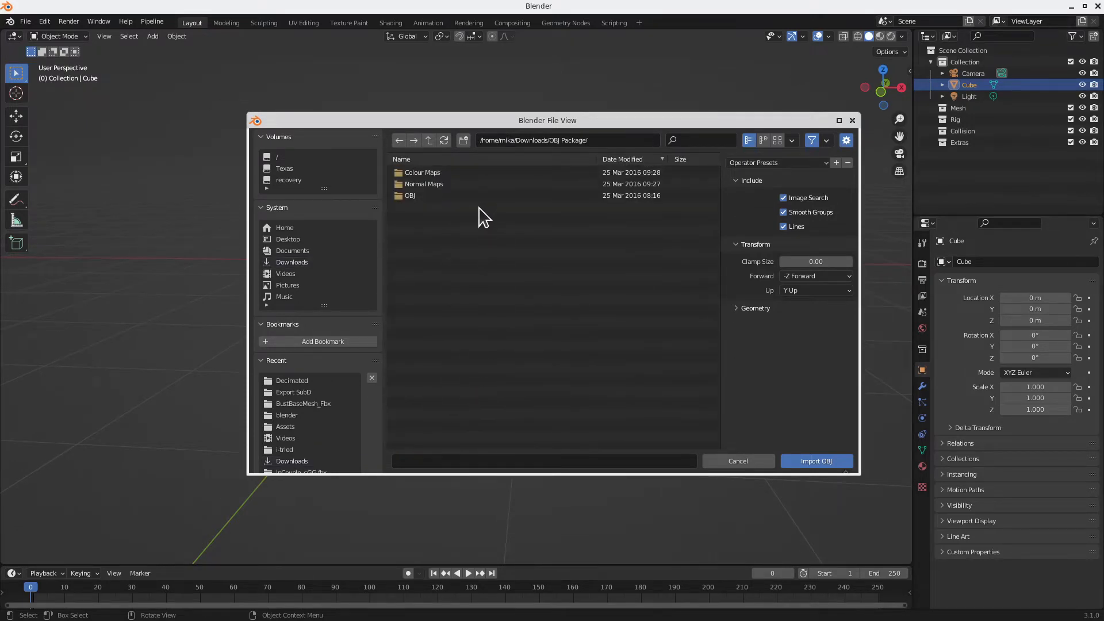
double_click(448, 196)
double_click(452, 186)
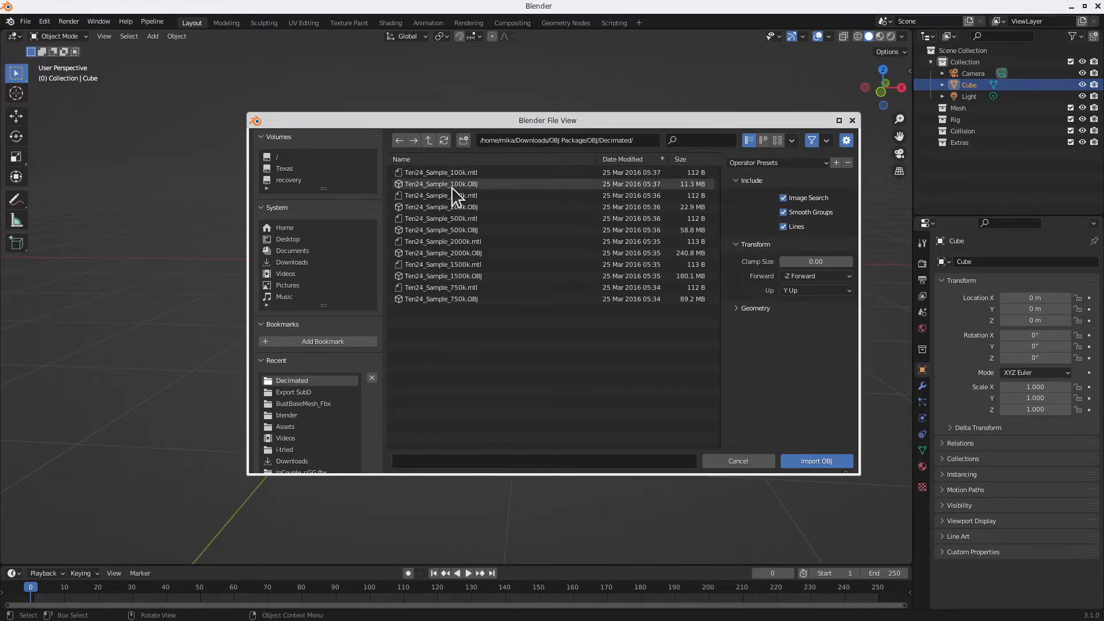
click(700, 160)
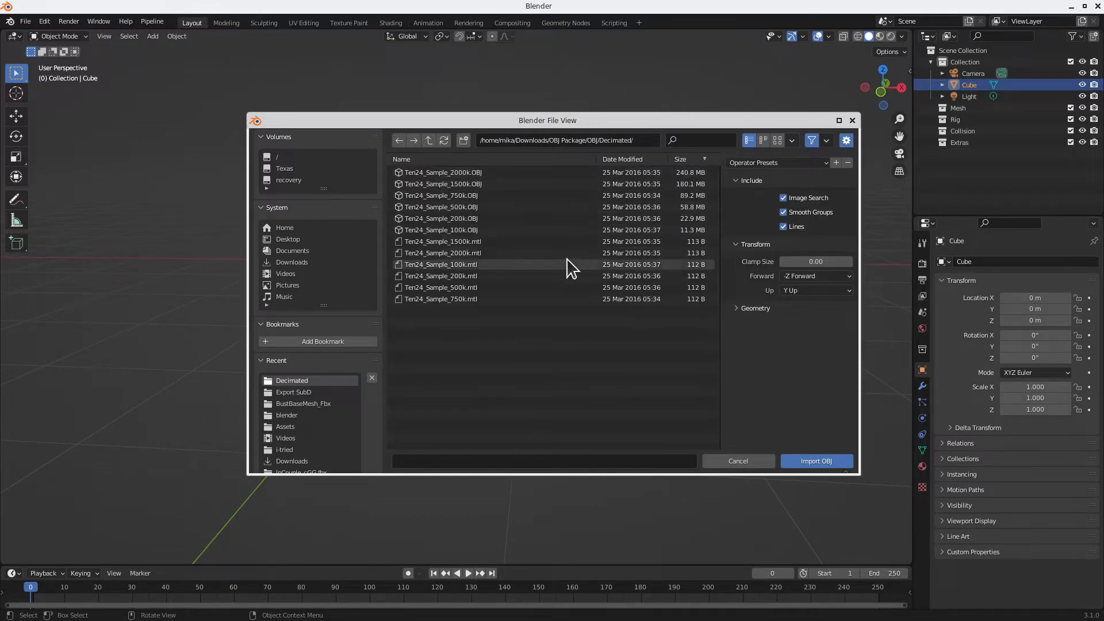
click(516, 231)
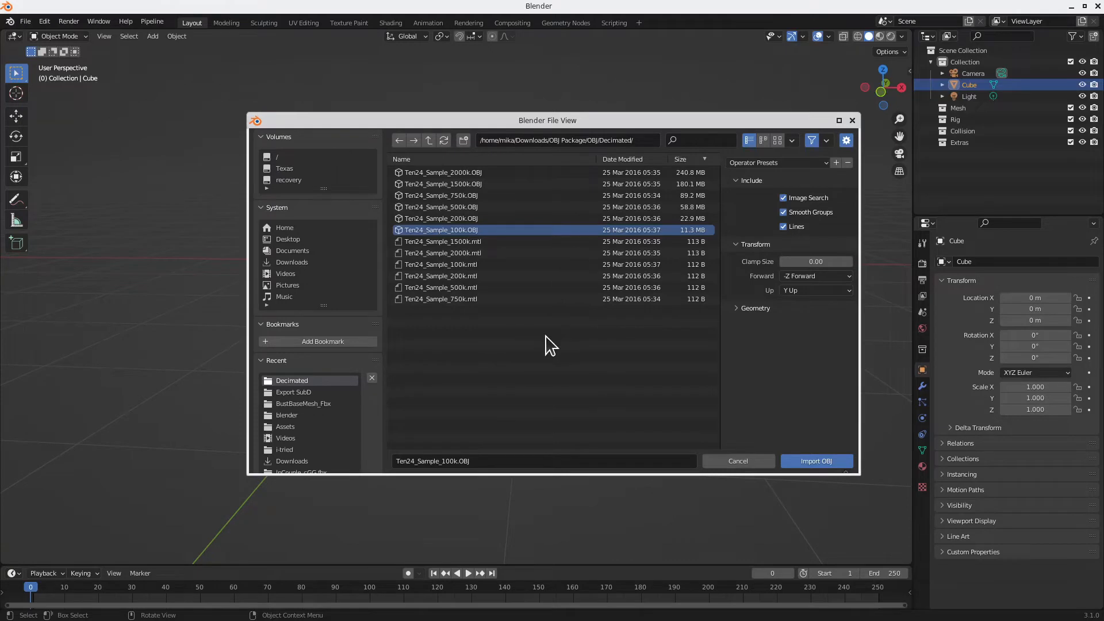
click(830, 459)
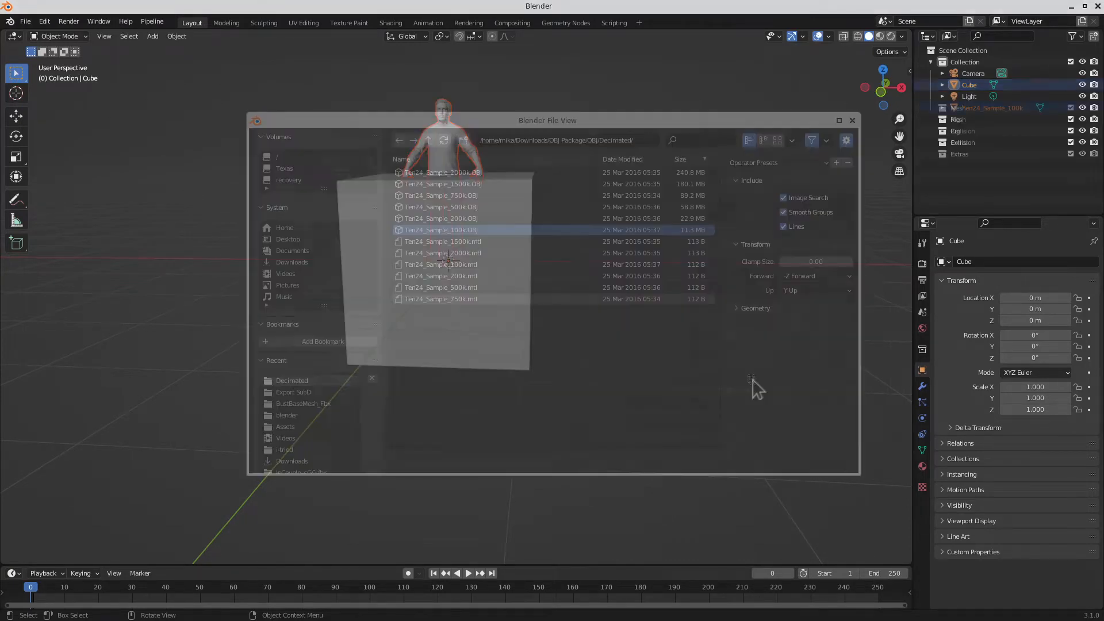
Step: In front view, move the imported human figure about 0.037 m along X so its head is centred on the vertical axis
middle_drag(509, 244, 482, 253)
click(482, 253)
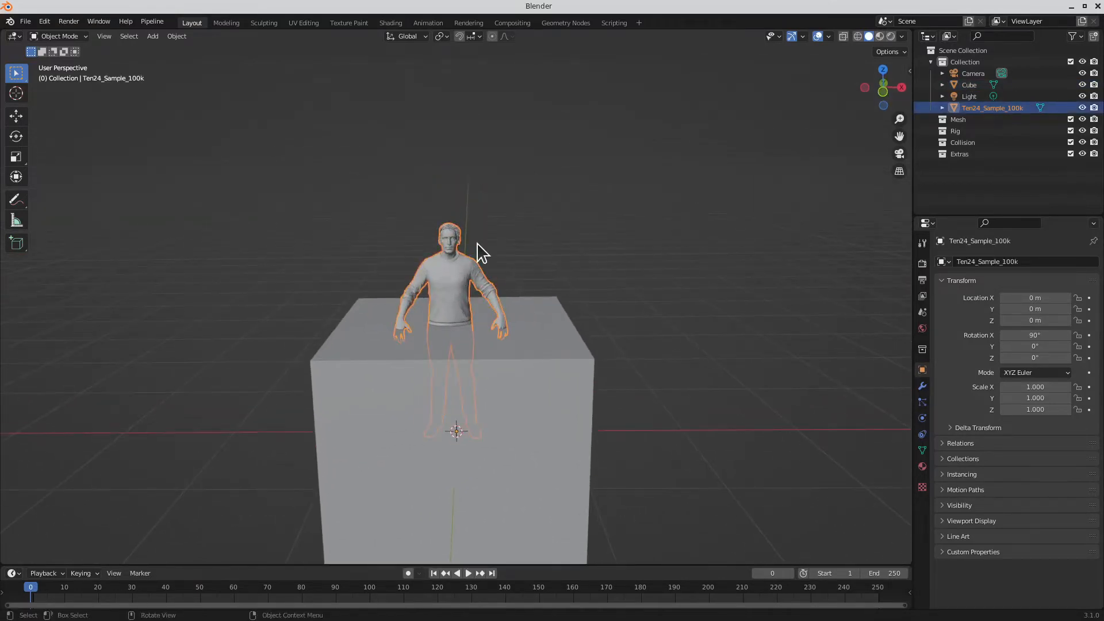
key(KP_1)
scroll(482, 267, up, 5)
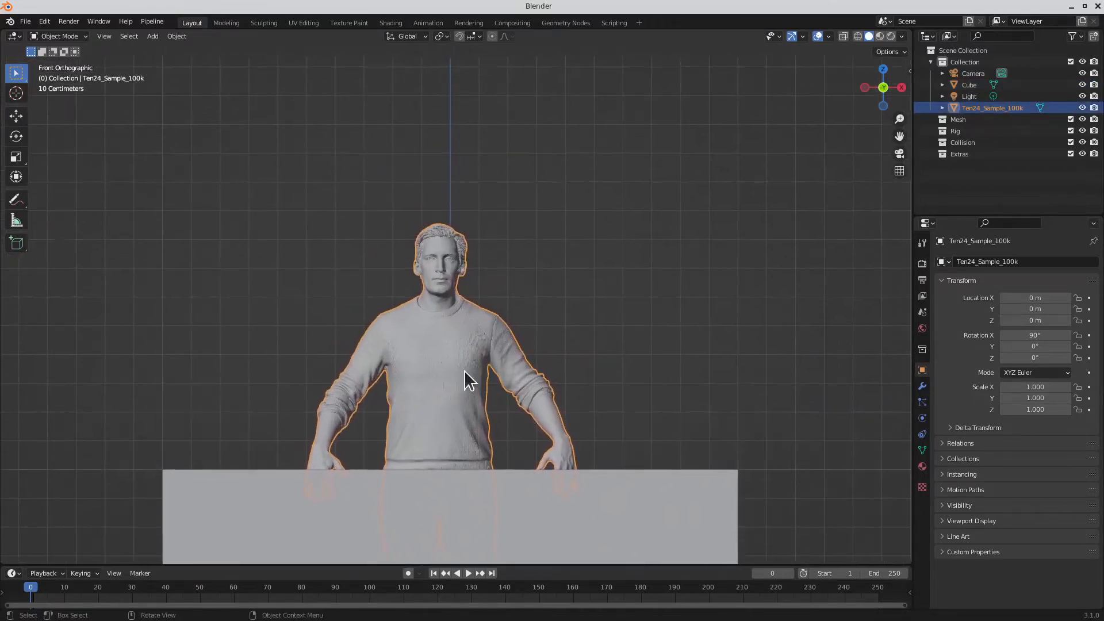
scroll(464, 371, up, 3)
key(g)
click(534, 267)
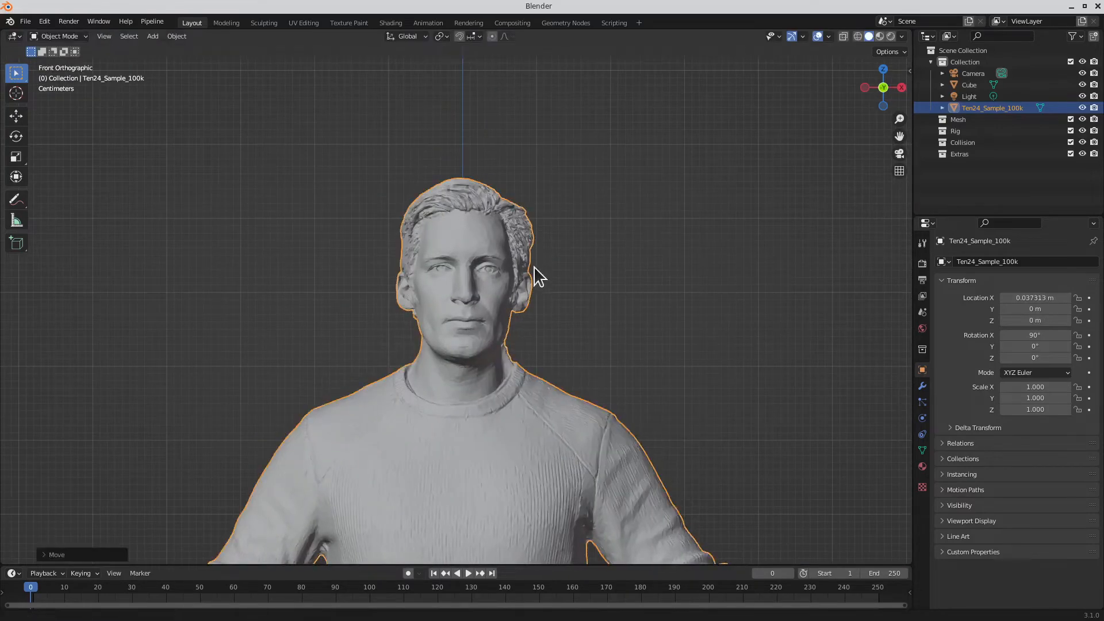
Step: Raise the cube along Z to about 1.705 m so that it is centred around the figure's head
scroll(537, 383, down, 8)
click(552, 399)
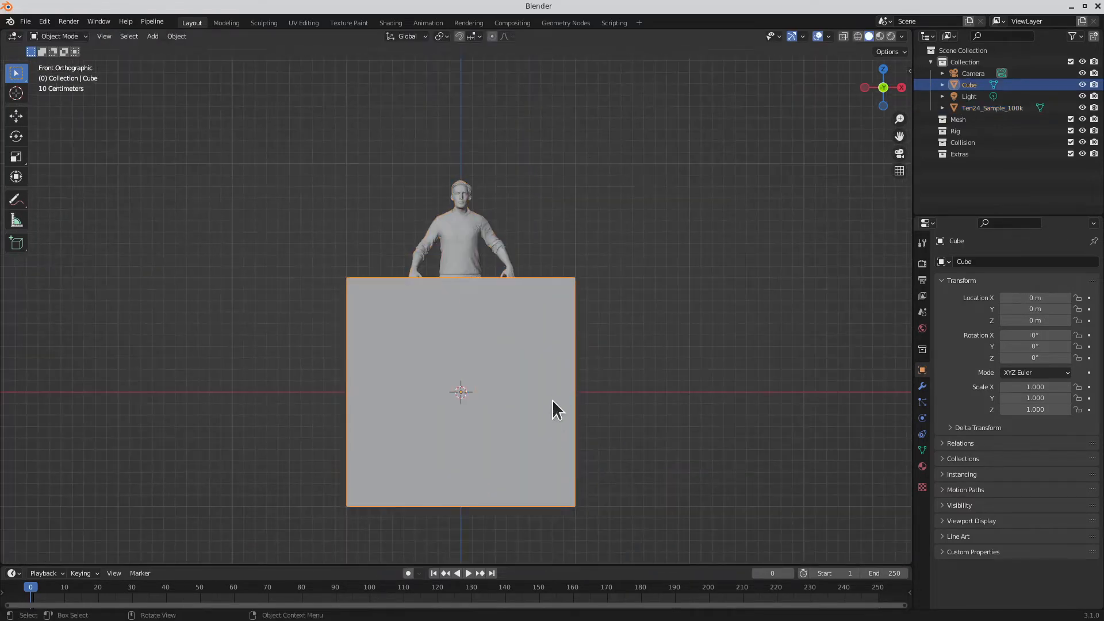
key(g)
key(z)
click(529, 270)
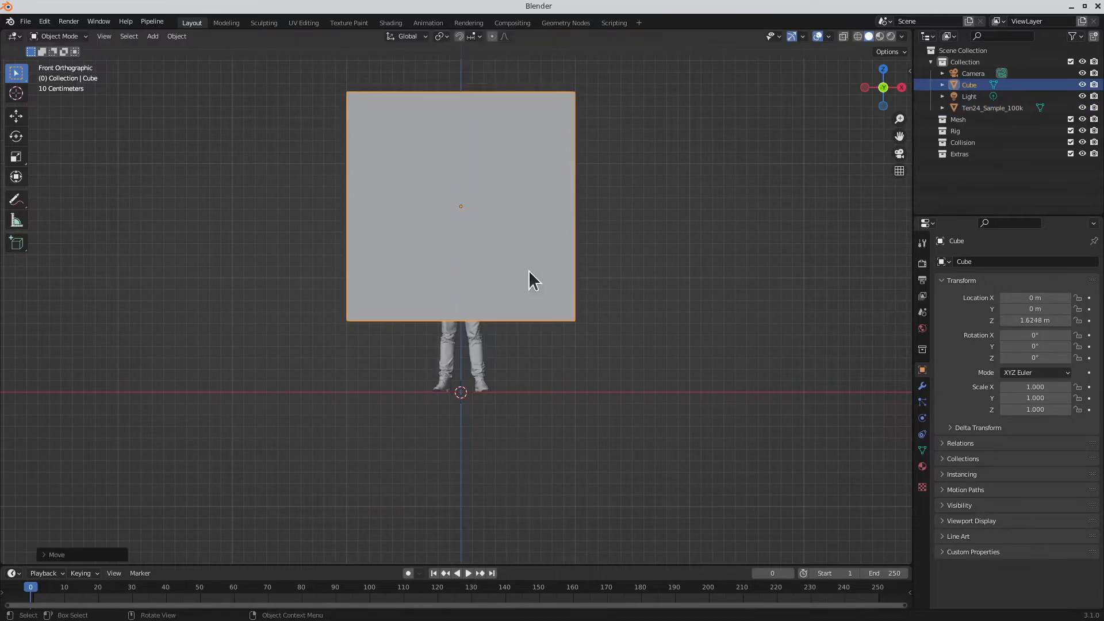
key(alt+z)
key(g)
key(z)
click(517, 292)
Step: In Edit Mode with X-ray display, scale the whole cube mesh down uniformly to the height of the figure's head
key(Tab)
key(alt+z)
key(s)
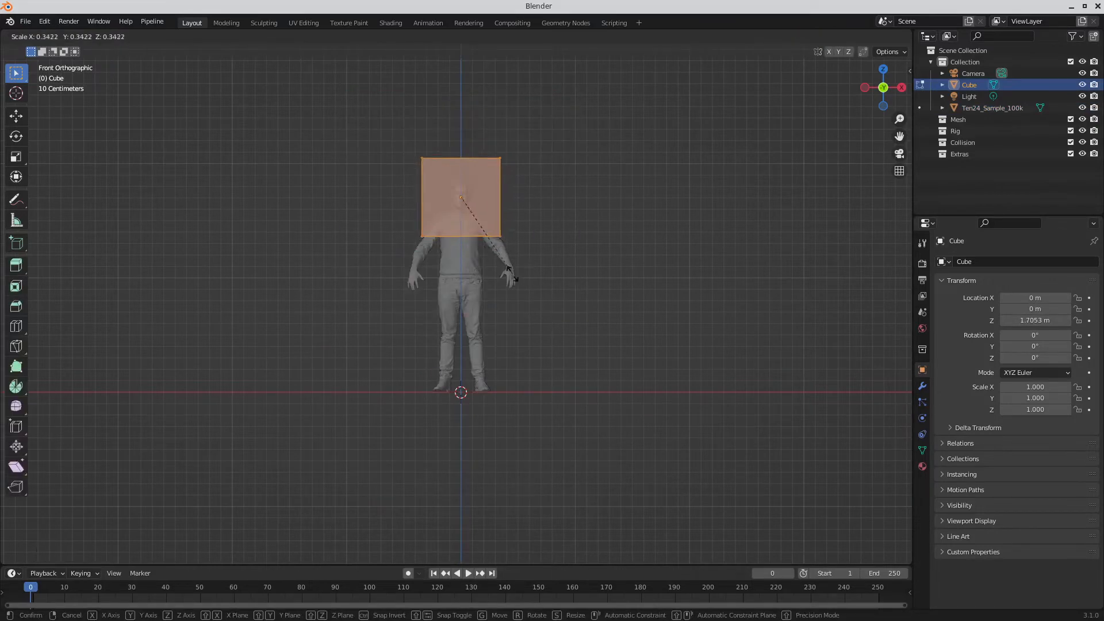
click(474, 233)
scroll(489, 217, up, 7)
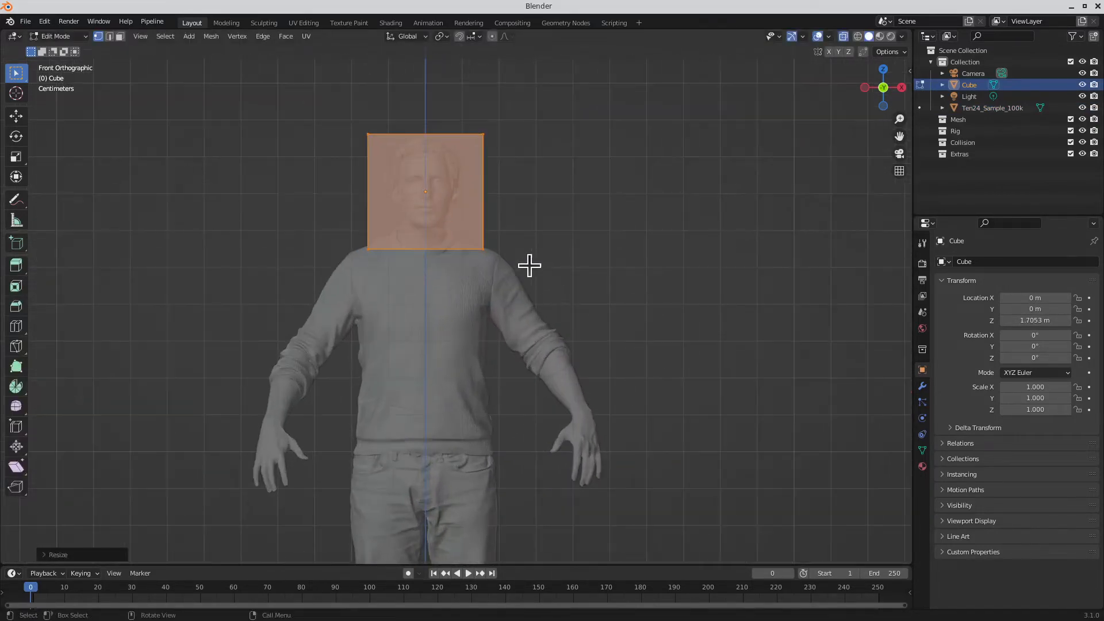
shift+middle_drag(505, 290, 512, 399)
scroll(516, 396, up, 2)
shift+middle_drag(486, 339, 527, 374)
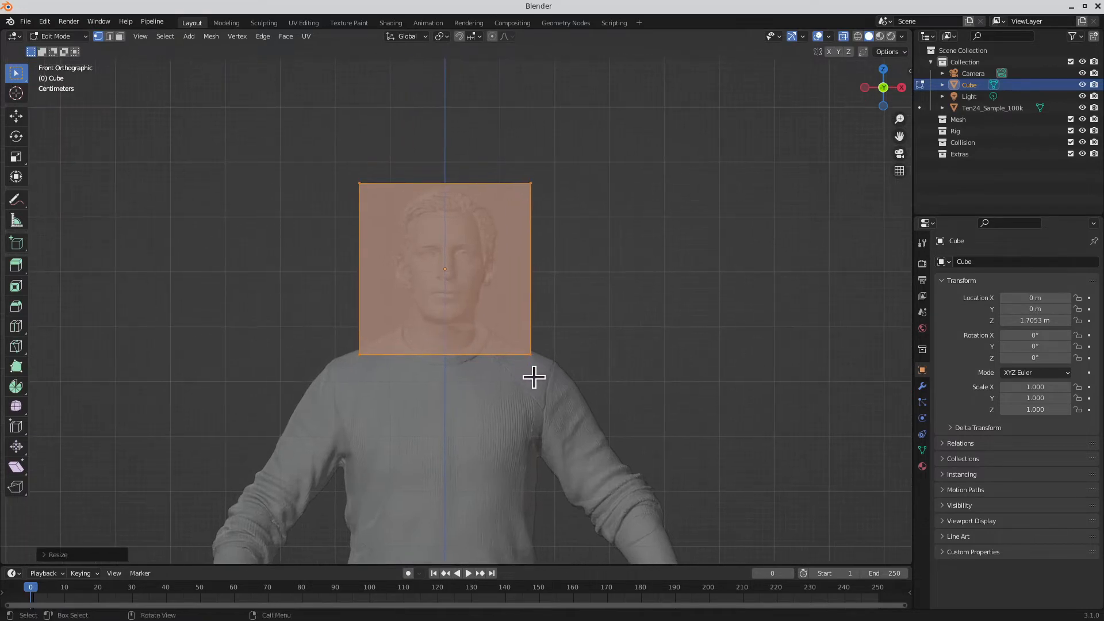
key(s)
click(543, 366)
Step: Scale the cube mesh by about 0.58 along X and about 0.97 along Y to fit the head's proportions
key(s)
key(x)
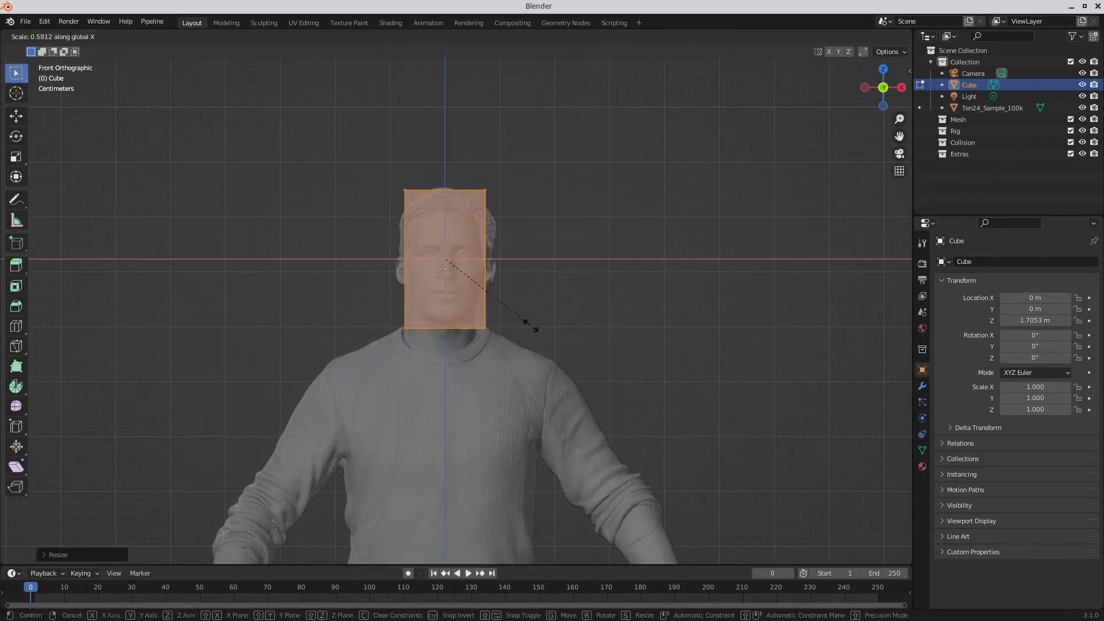
click(523, 323)
key(KP_3)
key(g)
key(y)
right_click(424, 328)
key(s)
key(y)
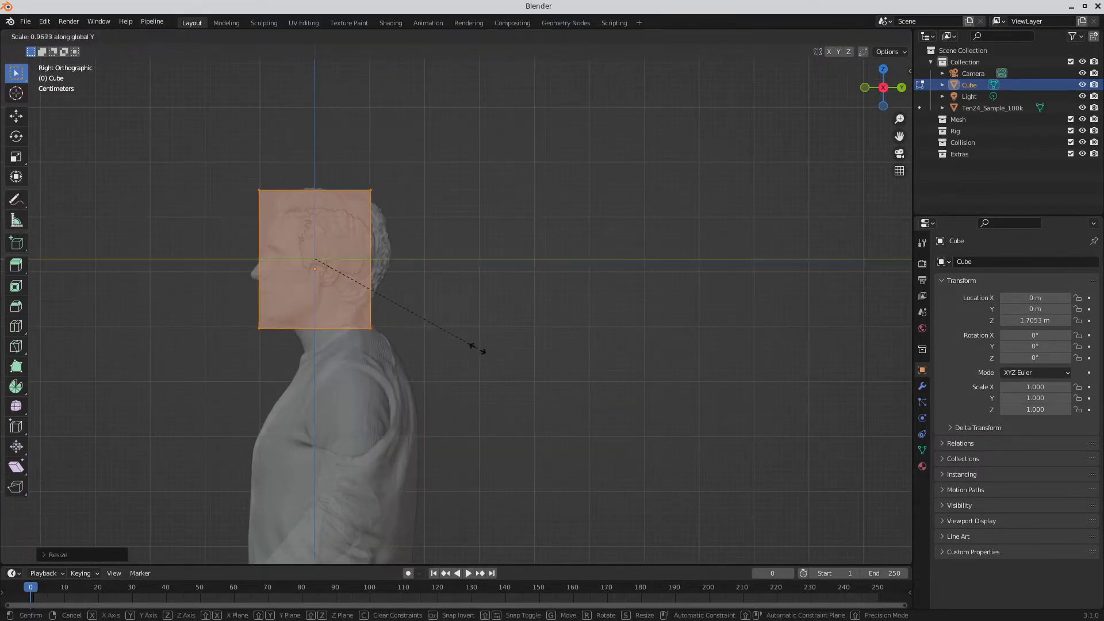
click(477, 349)
Step: Select only the cube's front face and inset it by about 0.015 m
alt+middle_drag(347, 352, 700, 333)
shift+middle_drag(526, 360, 535, 319)
shift+middle_drag(535, 319, 539, 374)
shift+middle_drag(539, 373, 555, 392)
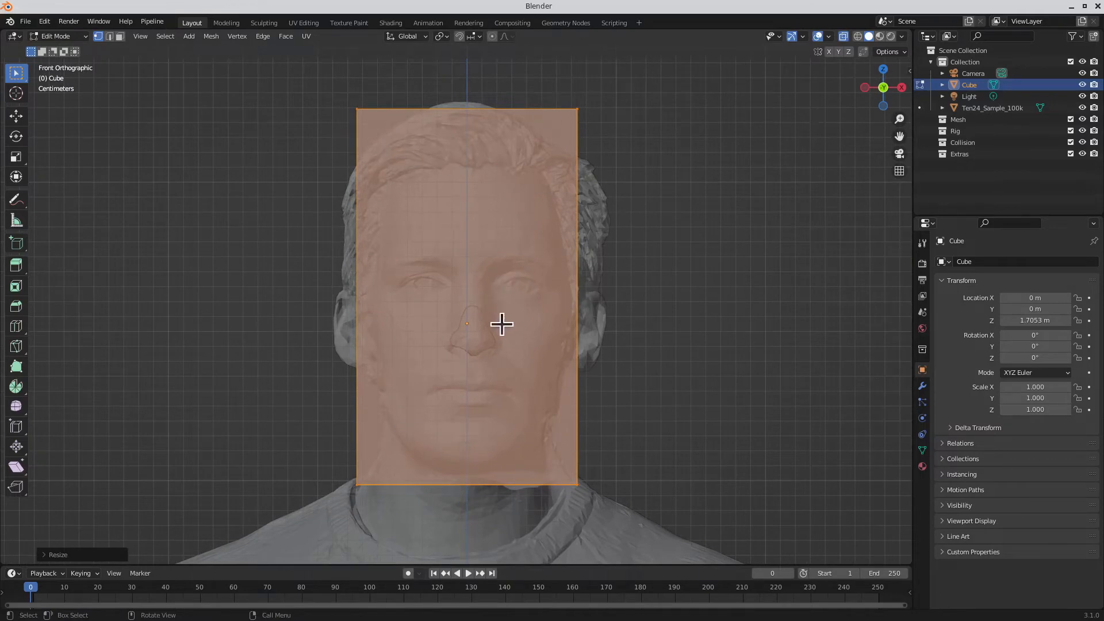
key(3)
key(alt+a)
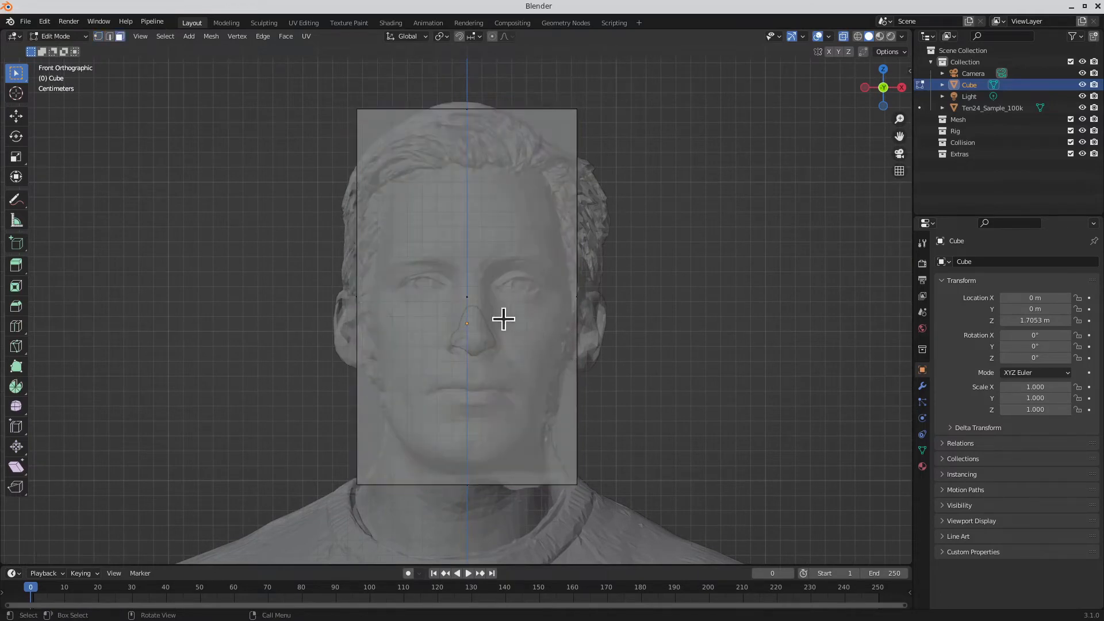
middle_drag(532, 240, 512, 273)
ctrl+middle_drag(512, 273, 477, 330)
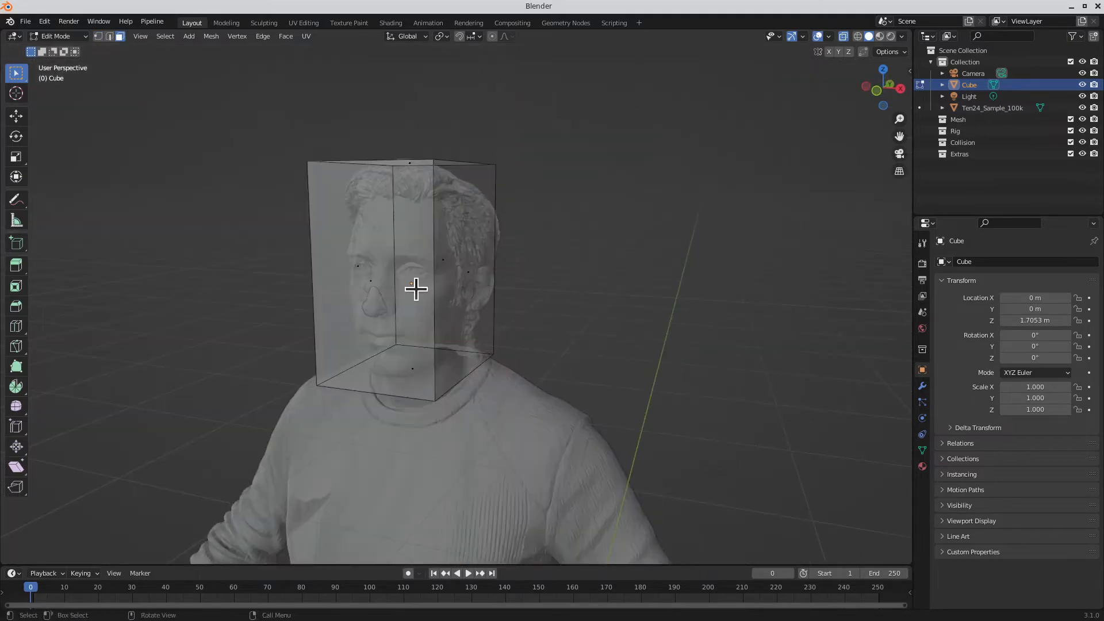
click(372, 285)
alt+middle_drag(372, 285, 524, 226)
shift+middle_drag(524, 226, 550, 325)
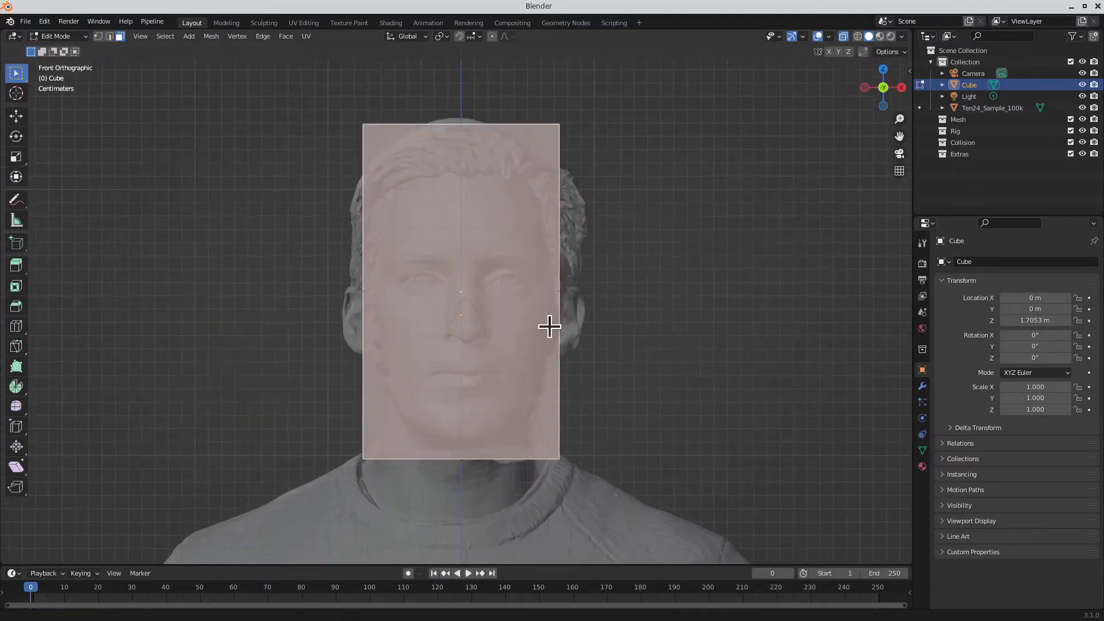
key(i)
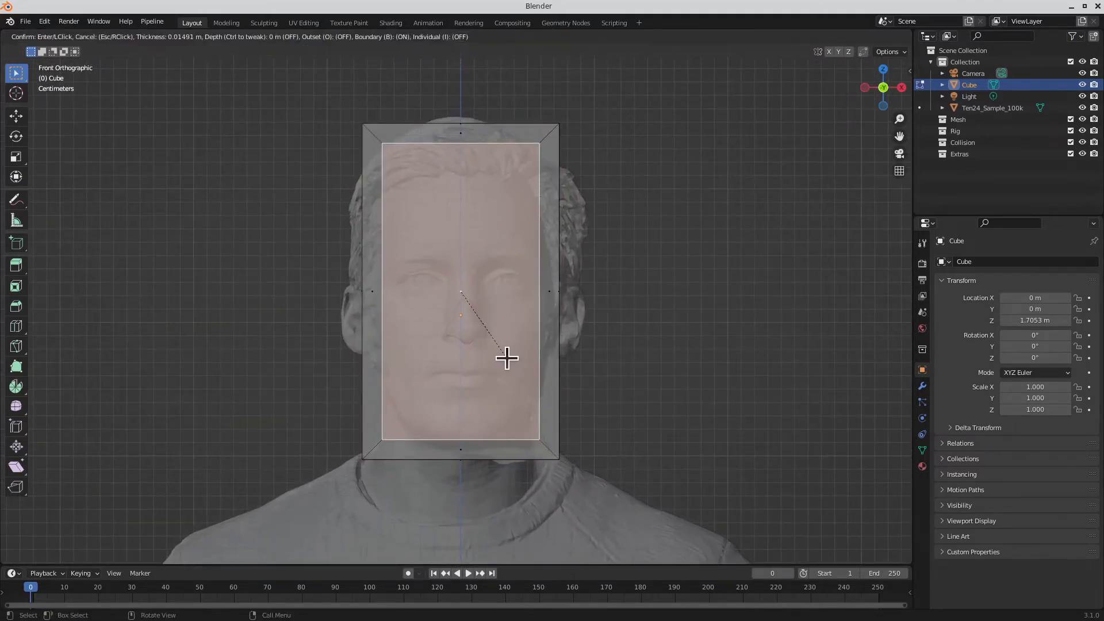
click(506, 360)
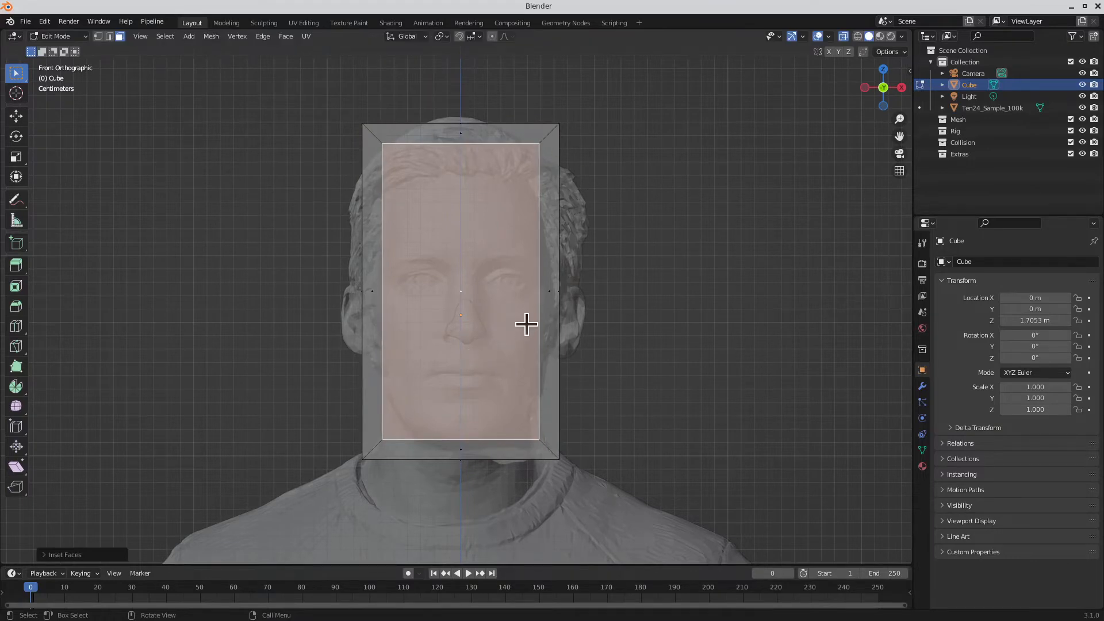
Step: Add a horizontal loop cut around the cube and lower it along Z to just below the eyes at the nose
key(ctrl+r)
click(559, 305)
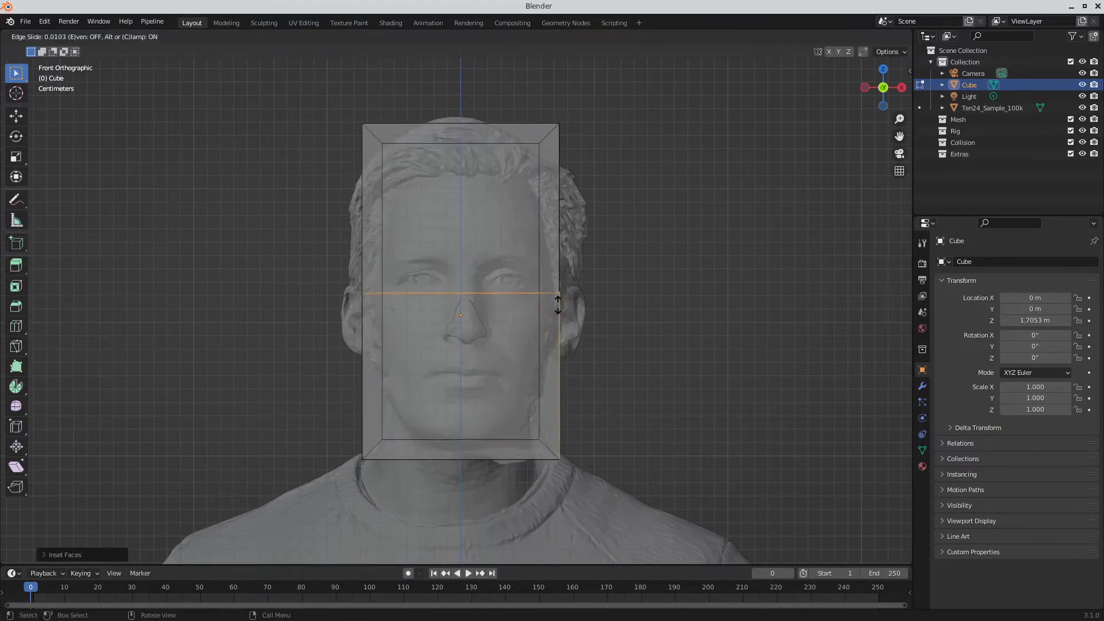
right_click(557, 306)
key(g)
key(z)
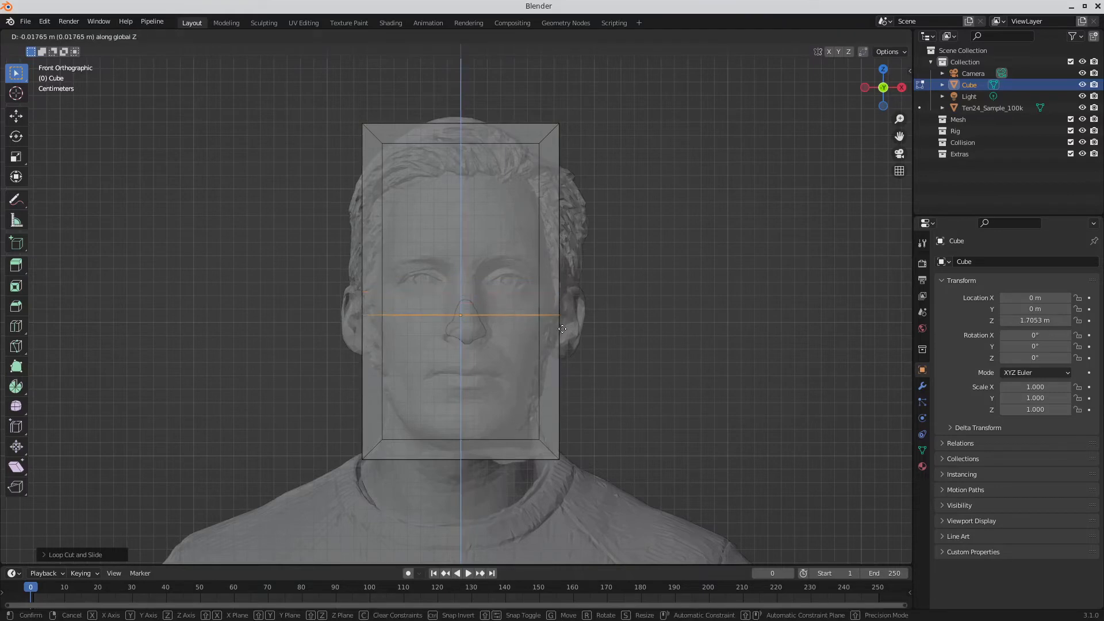
click(563, 332)
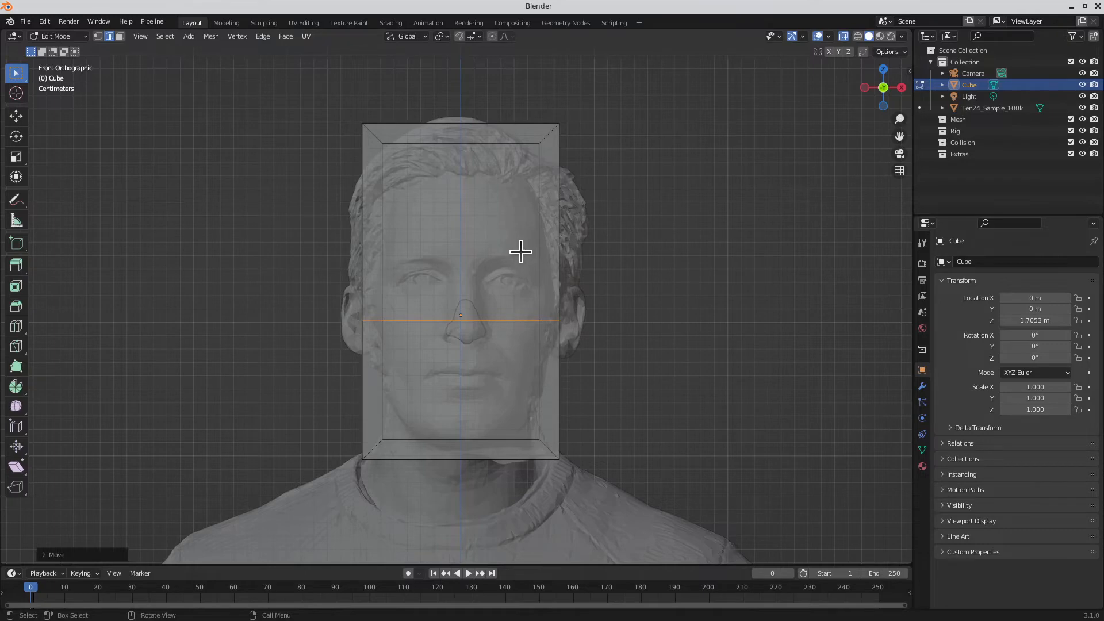
Step: Select only the inner front face above the horizontal loop cut and inset it slightly
key(3)
click(451, 202)
click(521, 233)
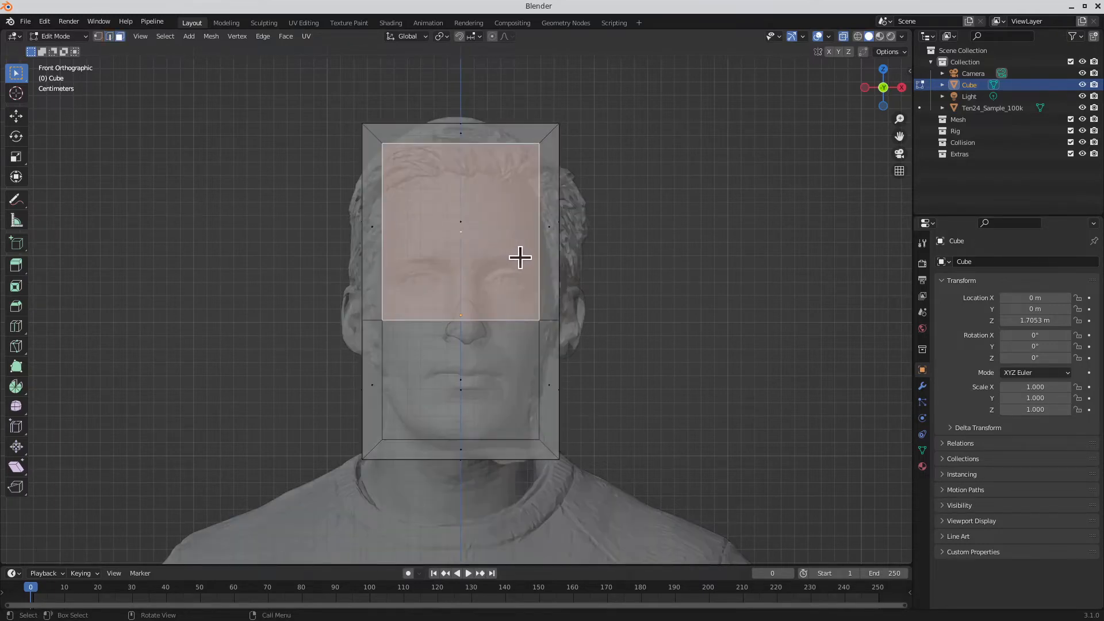
key(i)
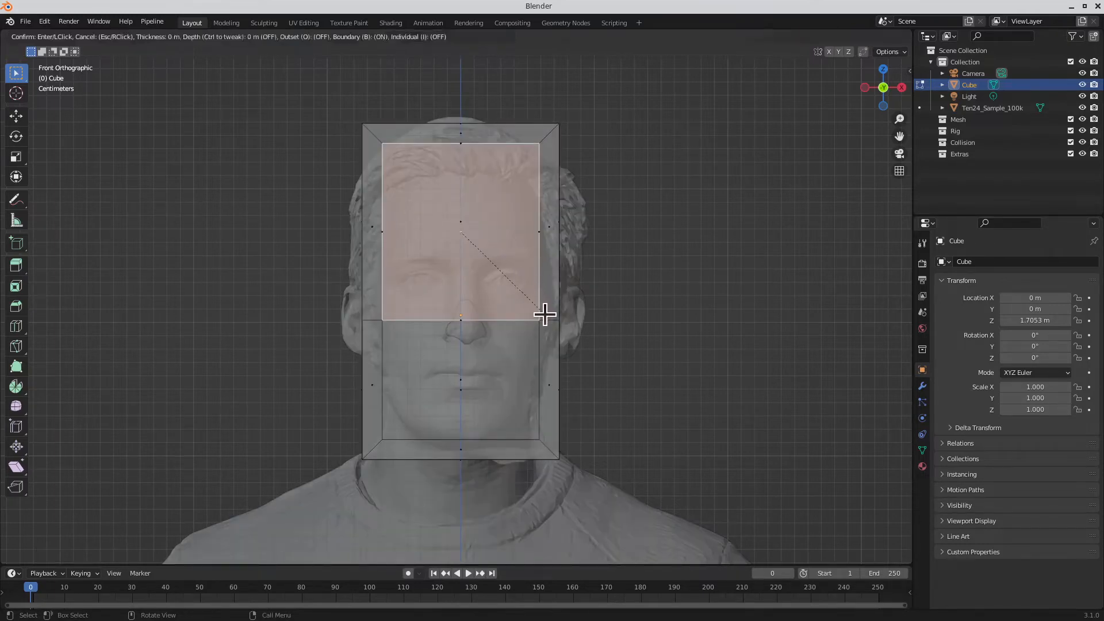
click(536, 306)
Step: Flatten the inset face along Z, move it down over both eyes, and widen it slightly along X
key(s)
key(z)
click(496, 249)
key(g)
key(z)
click(533, 298)
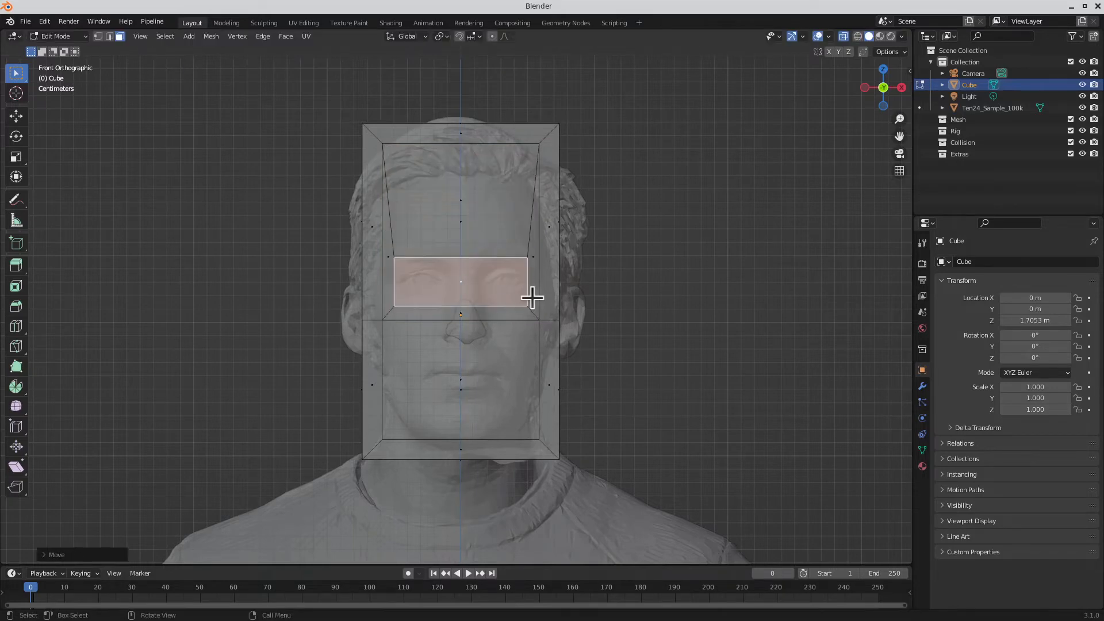
key(s)
key(x)
click(538, 301)
Step: Select only the inner front face below the horizontal loop cut and inset it to a rectangle framing the mouth
key(alt+z)
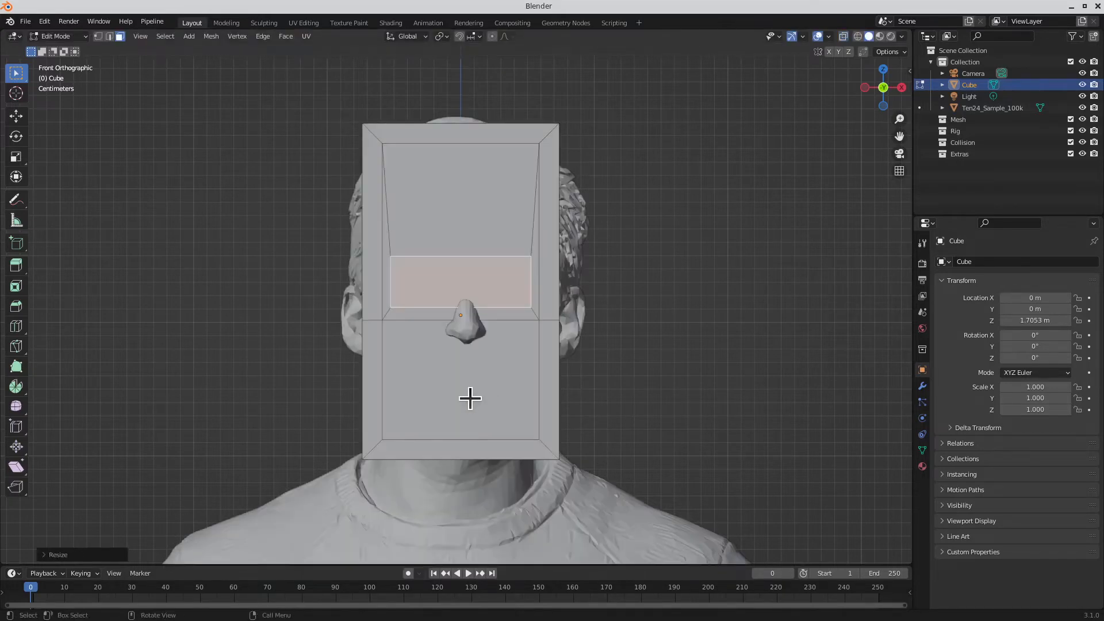
click(495, 387)
key(alt+z)
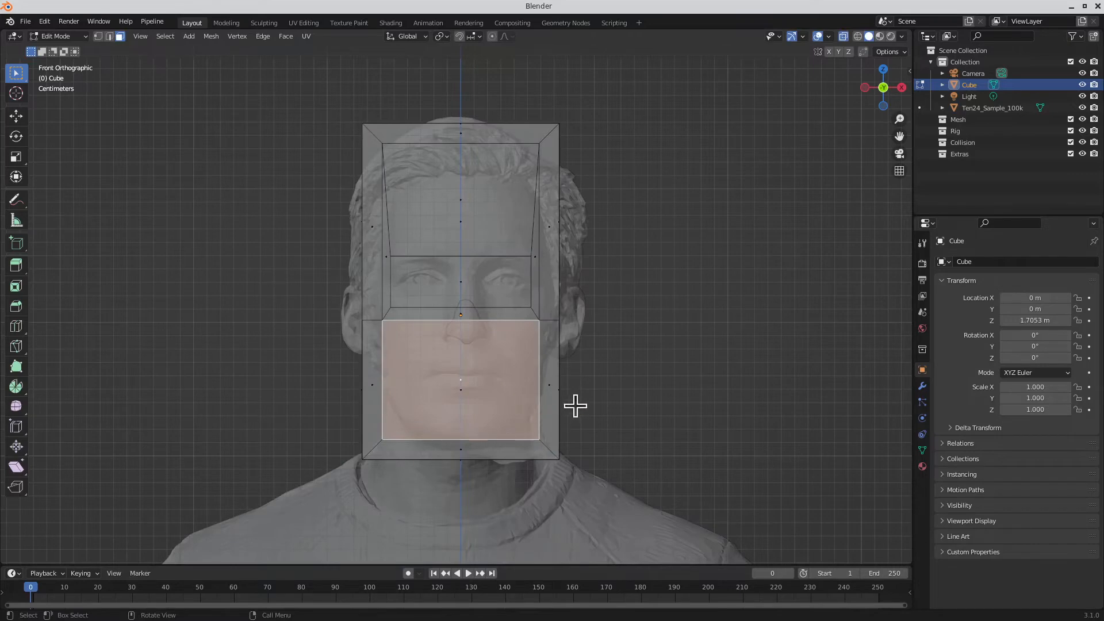
key(i)
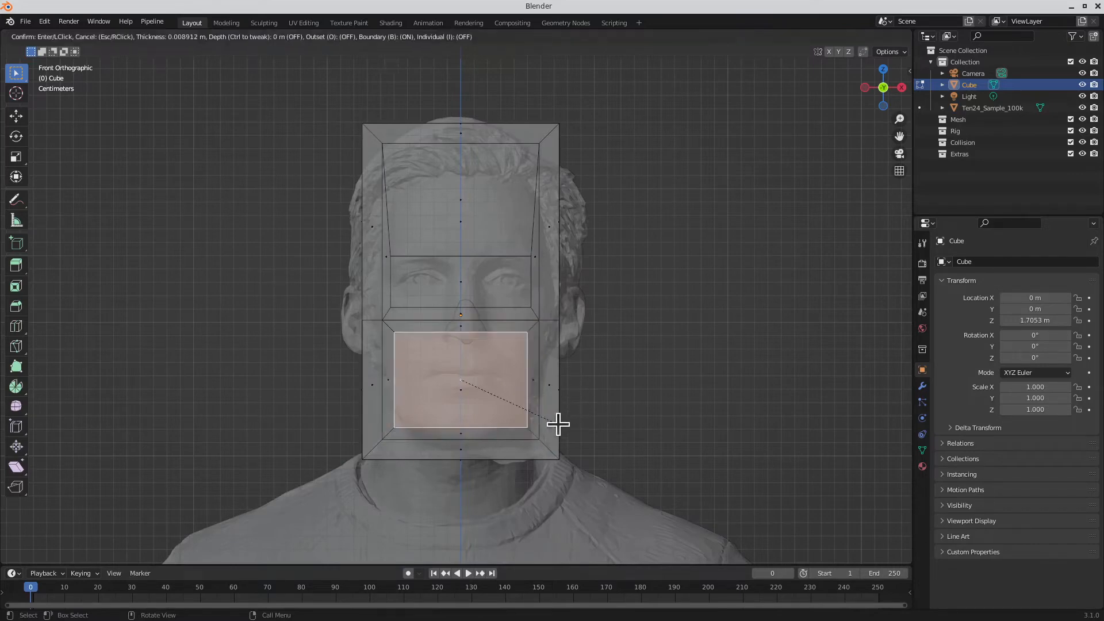
click(532, 419)
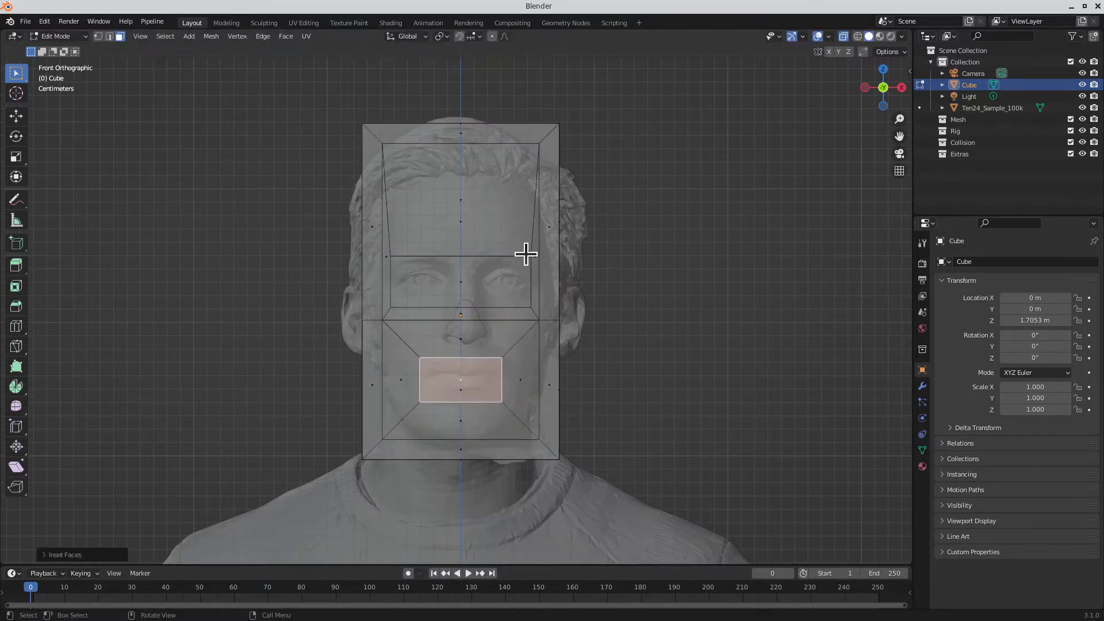
Step: Add a vertical loop cut through the centre of the cube and a second one slid close beside it on the +X side
key(ctrl+r)
click(462, 462)
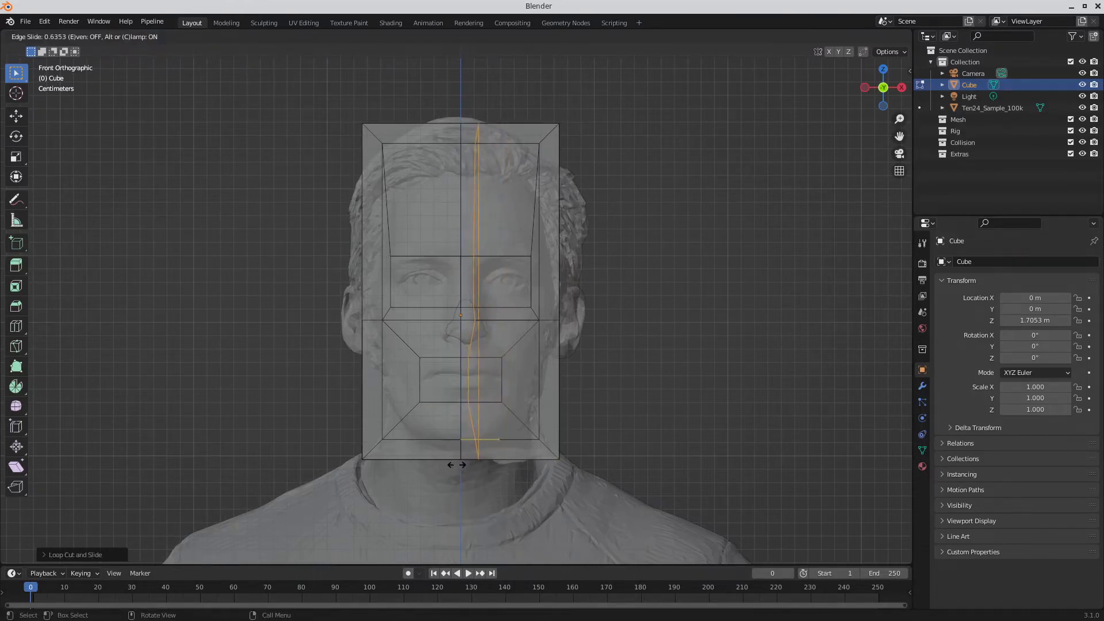
click(495, 460)
Step: Select the face covering the eye on the +X side and inset it to a small rectangle around the eye
key(3)
click(508, 288)
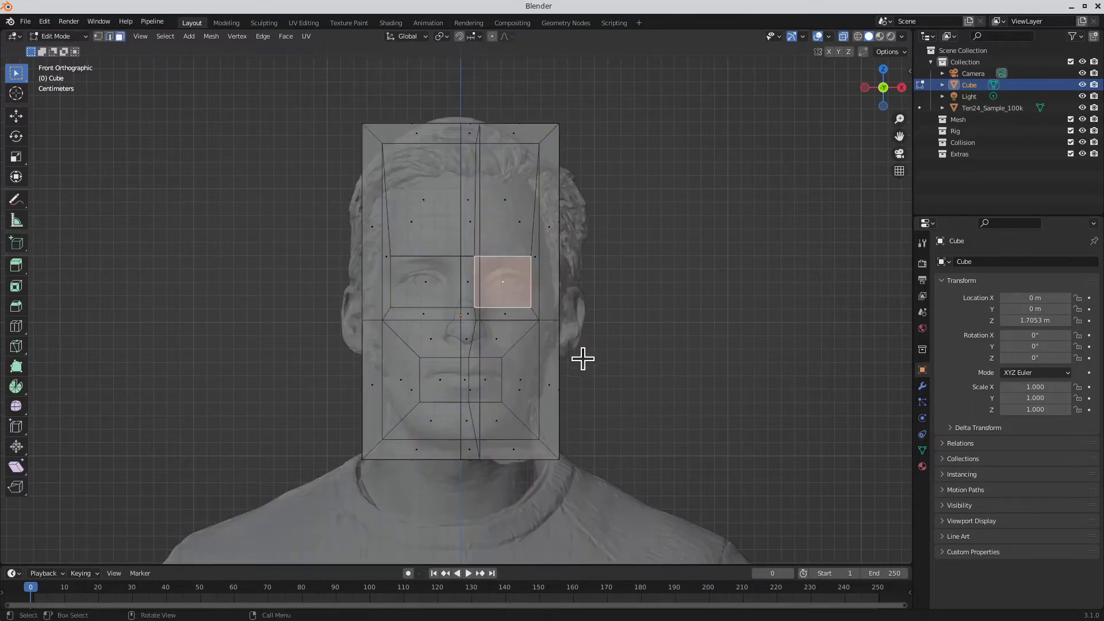
key(i)
click(517, 286)
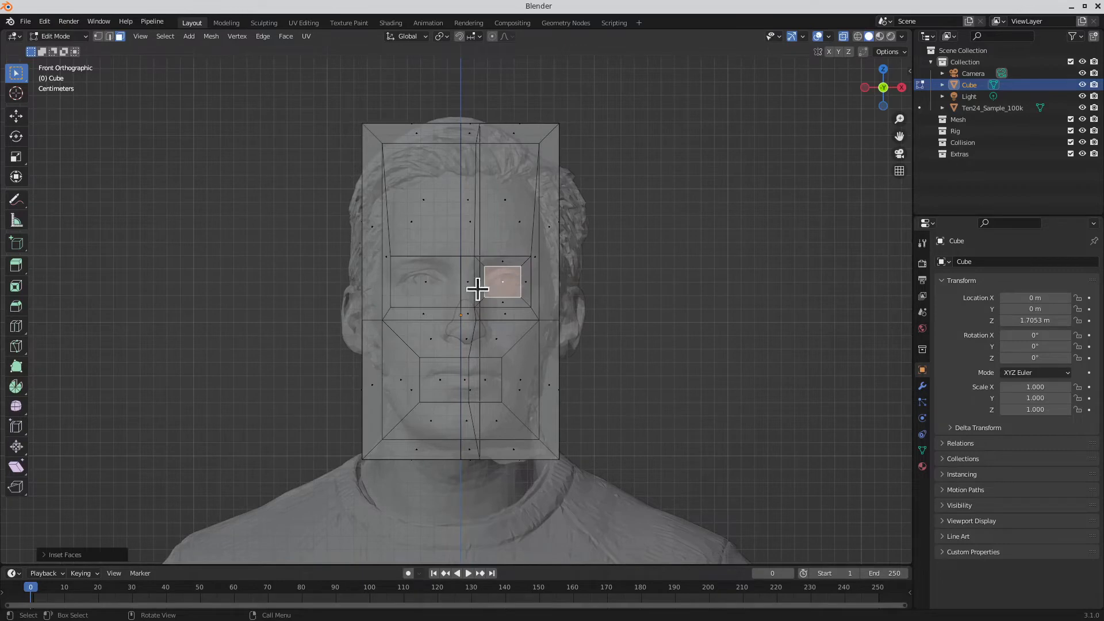
Step: Add two unslid horizontal loop cuts around the cube, one through the eyes and one through the mouth
key(ctrl+r)
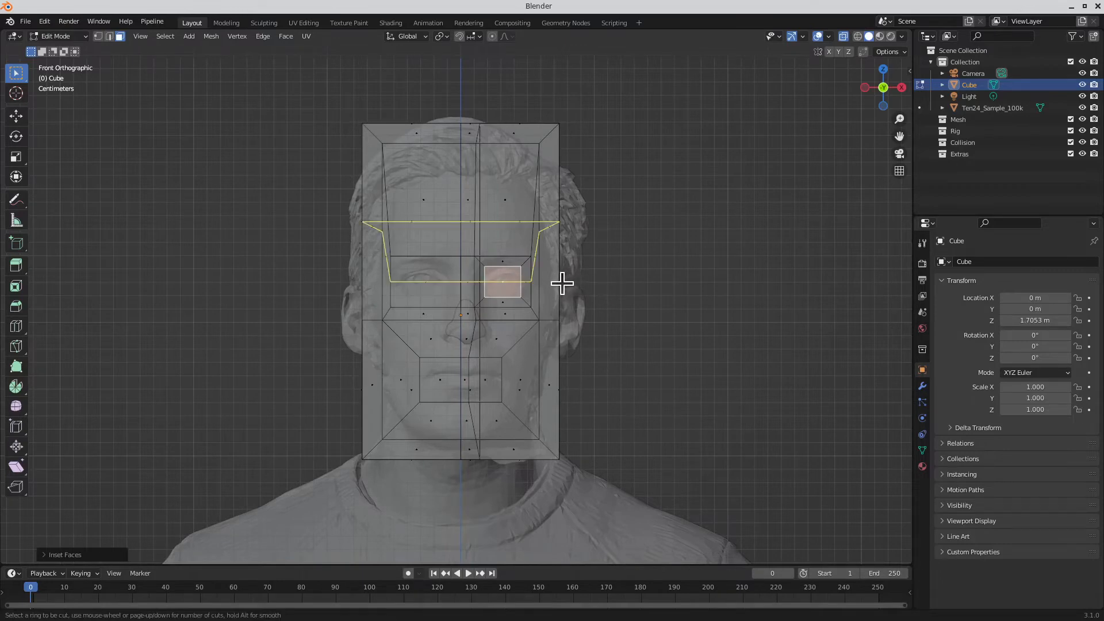
click(562, 282)
right_click(563, 281)
key(ctrl+r)
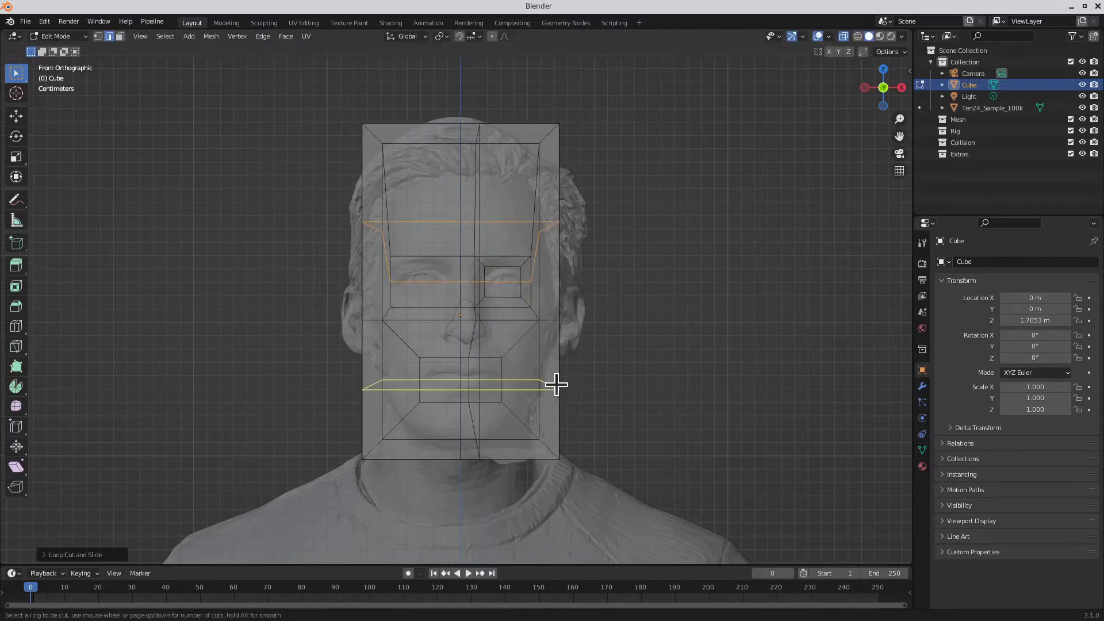
click(556, 384)
right_click(567, 379)
click(607, 390)
Step: Examine the face loops around the outer face, the mouth and the eyes with X-ray display off
key(alt+z)
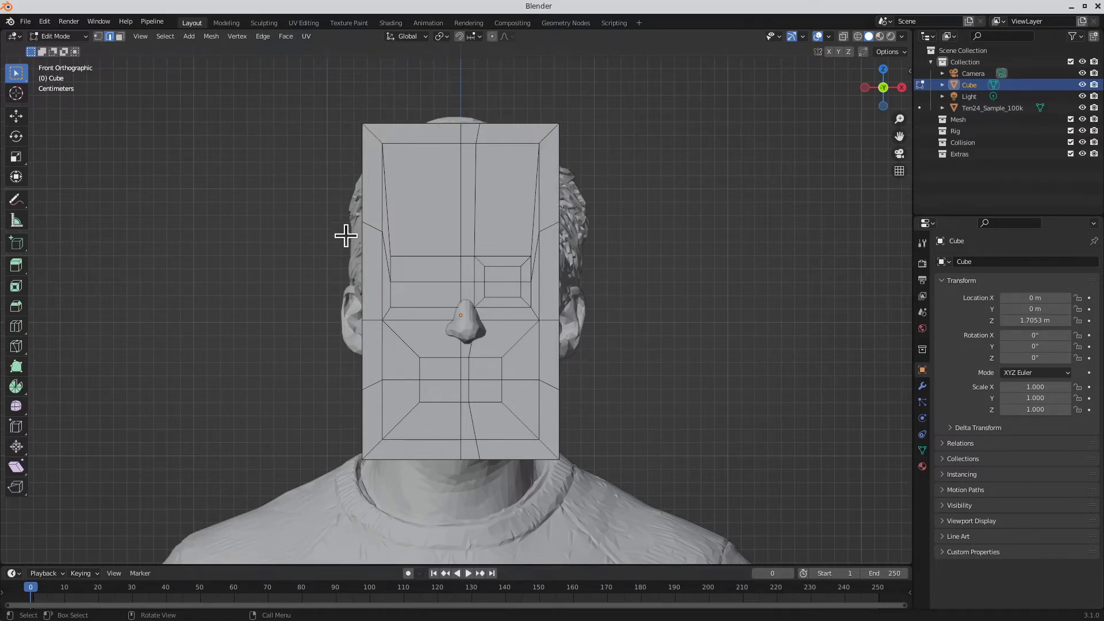
key(3)
alt+click(550, 447)
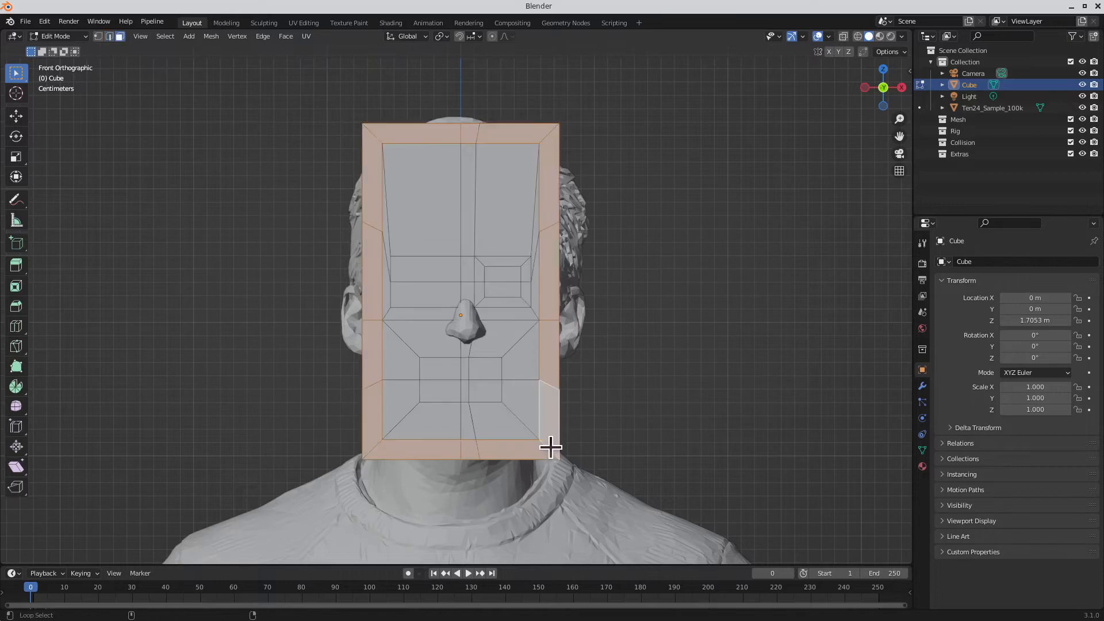
key(alt+a)
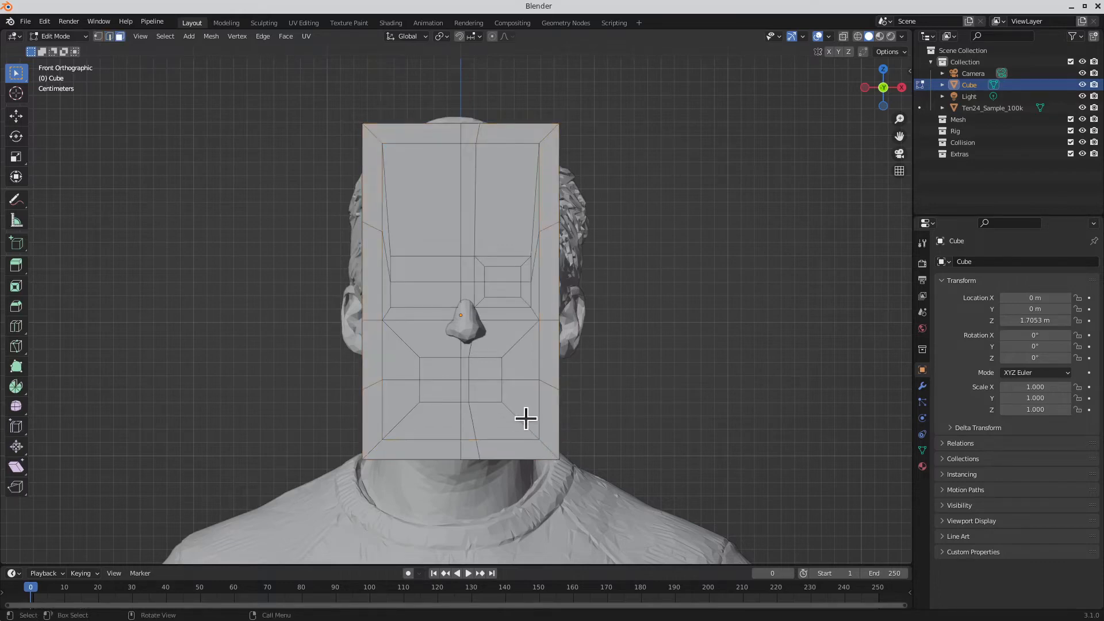
alt+click(529, 424)
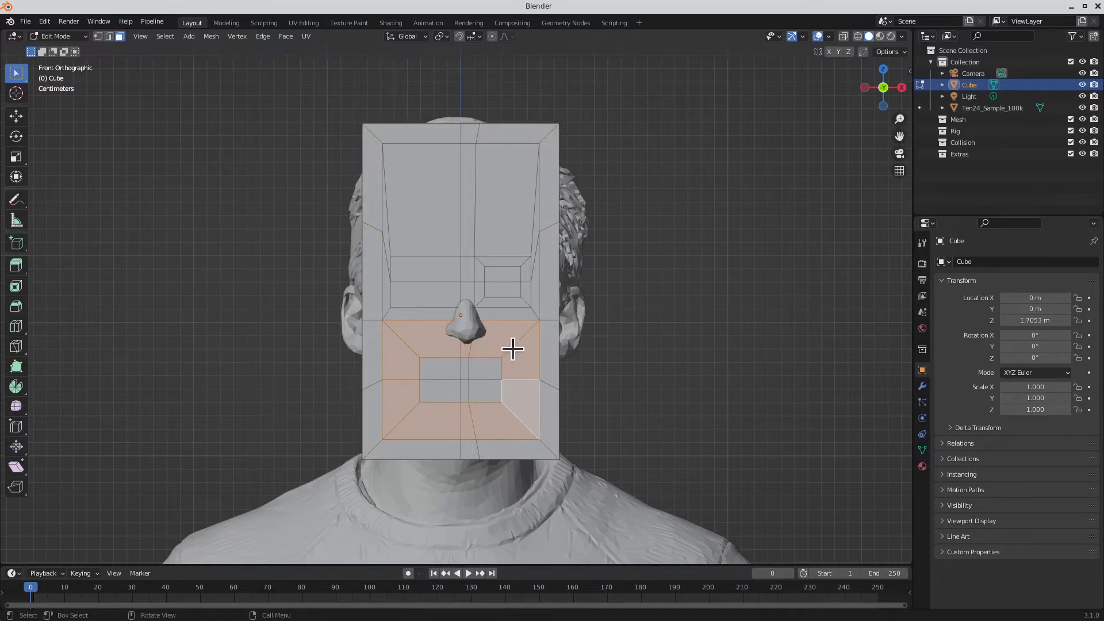
key(ctrl+r)
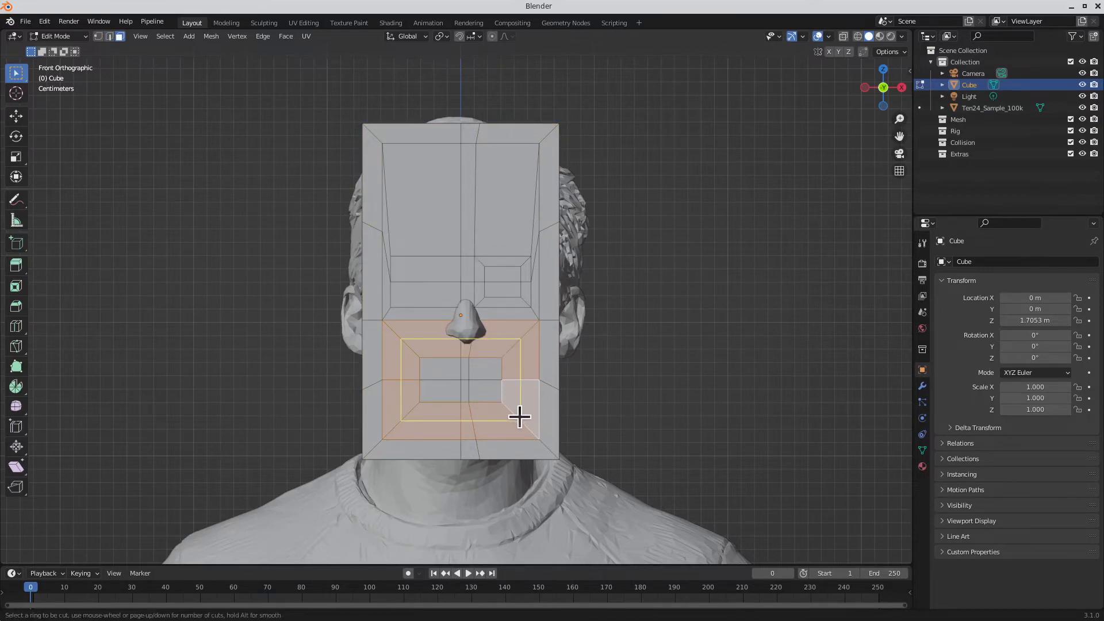
key(Escape)
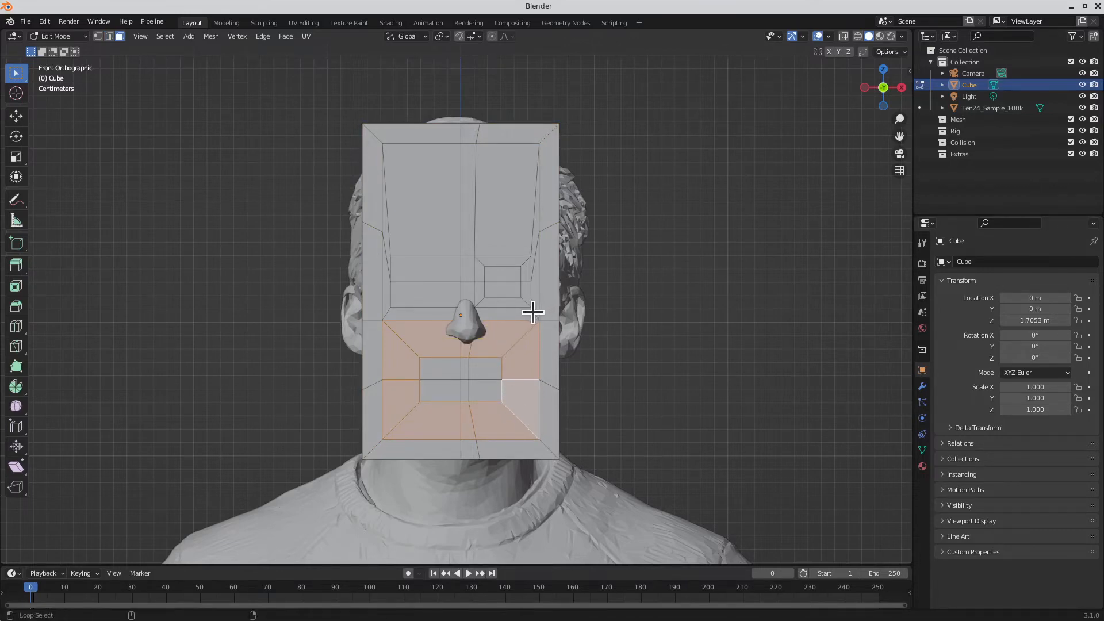
alt+shift+click(535, 311)
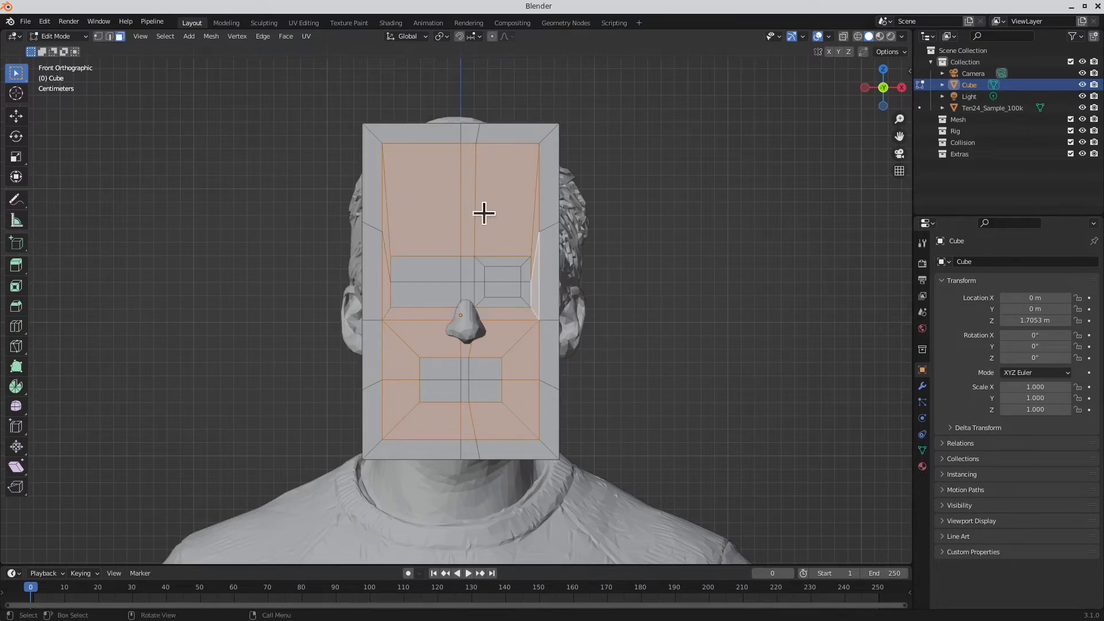
Step: Lower the vertices of the inner front border's upper edge along Z to the forehead, just above the eyebrows
key(1)
drag(379, 140, 546, 154)
key(g)
key(z)
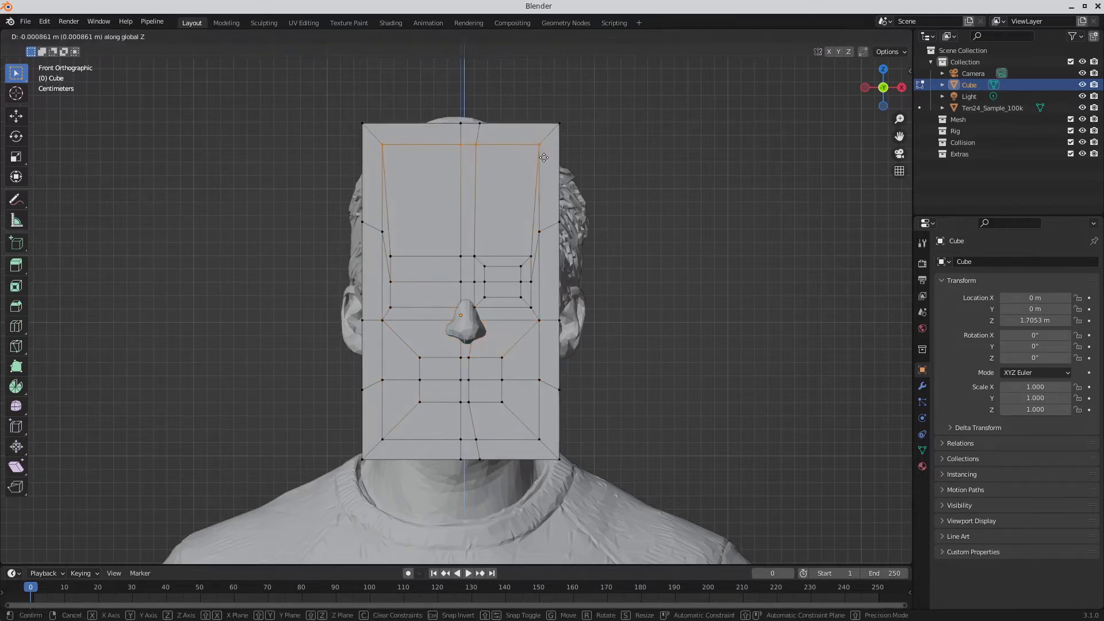
click(547, 230)
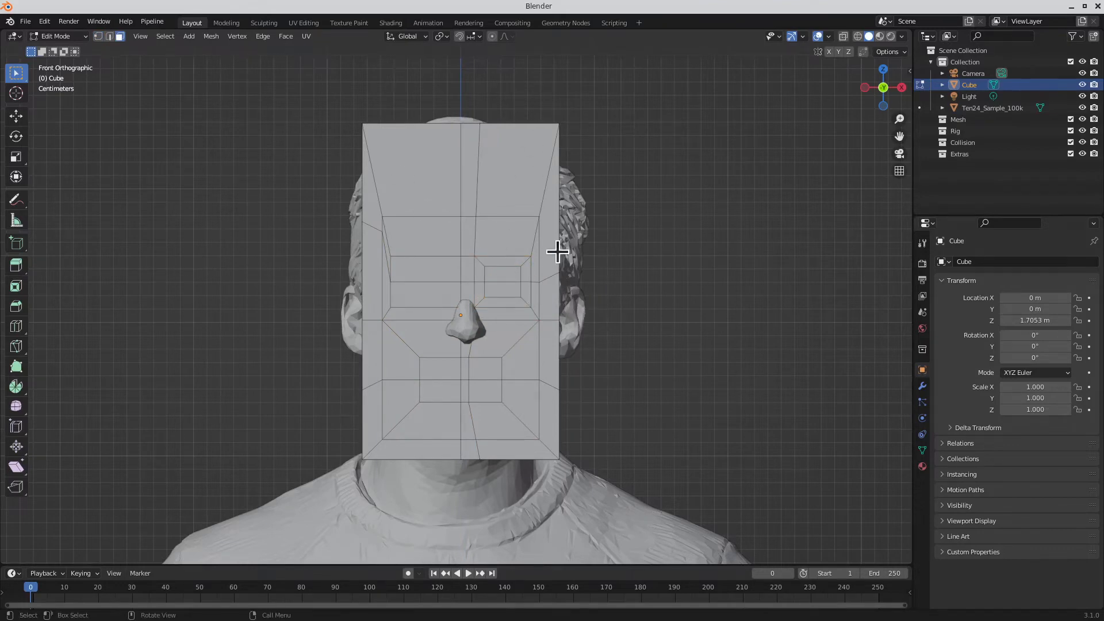
Step: In front view with X-ray display, delete all mesh vertices on the -X side of the centre line
middle_drag(563, 325, 505, 329)
key(KP_1)
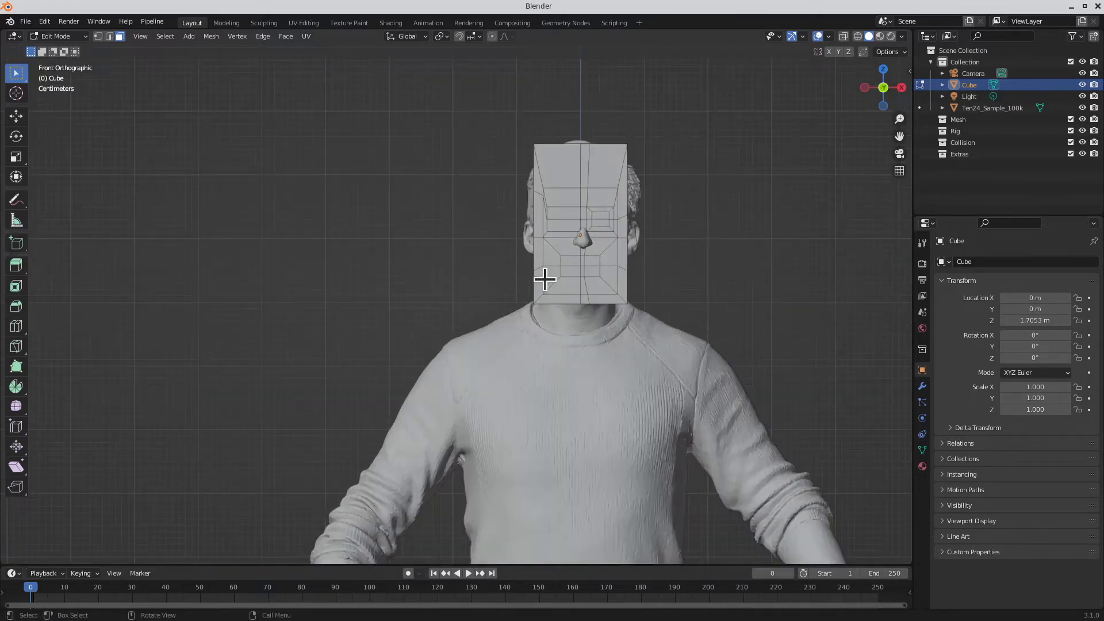
shift+middle_drag(545, 280, 511, 313)
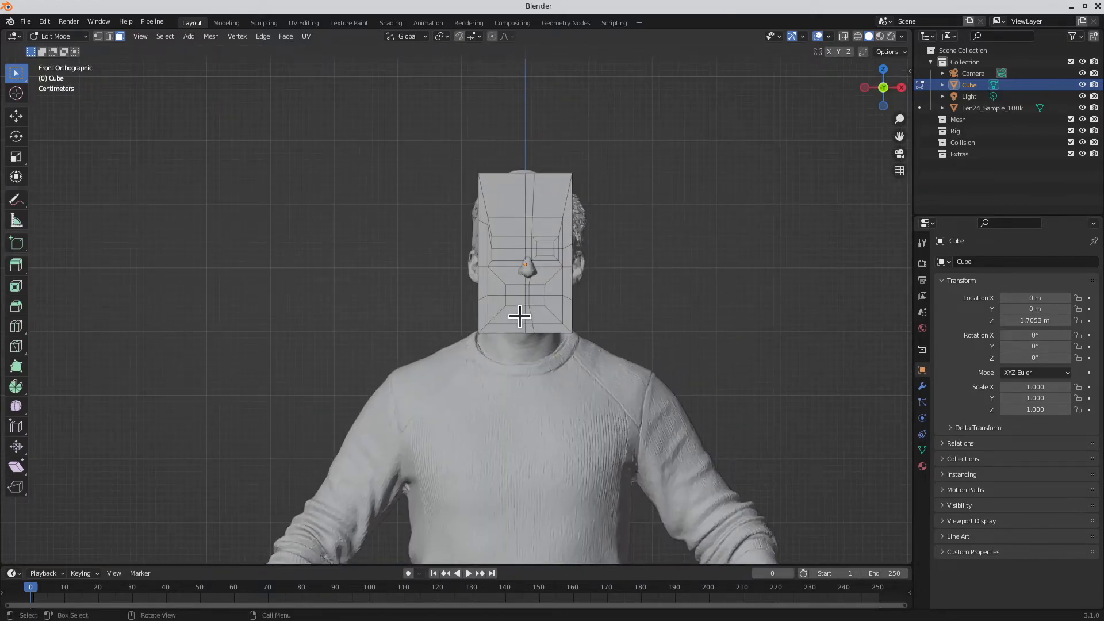
scroll(567, 234, up, 3)
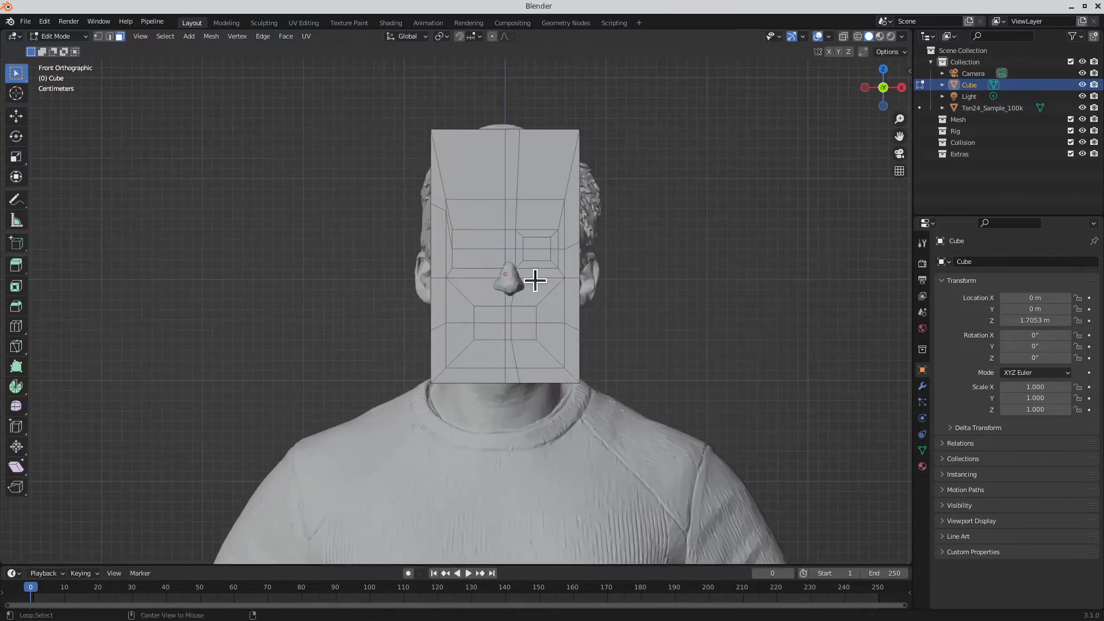
key(alt+z)
drag(385, 87, 495, 419)
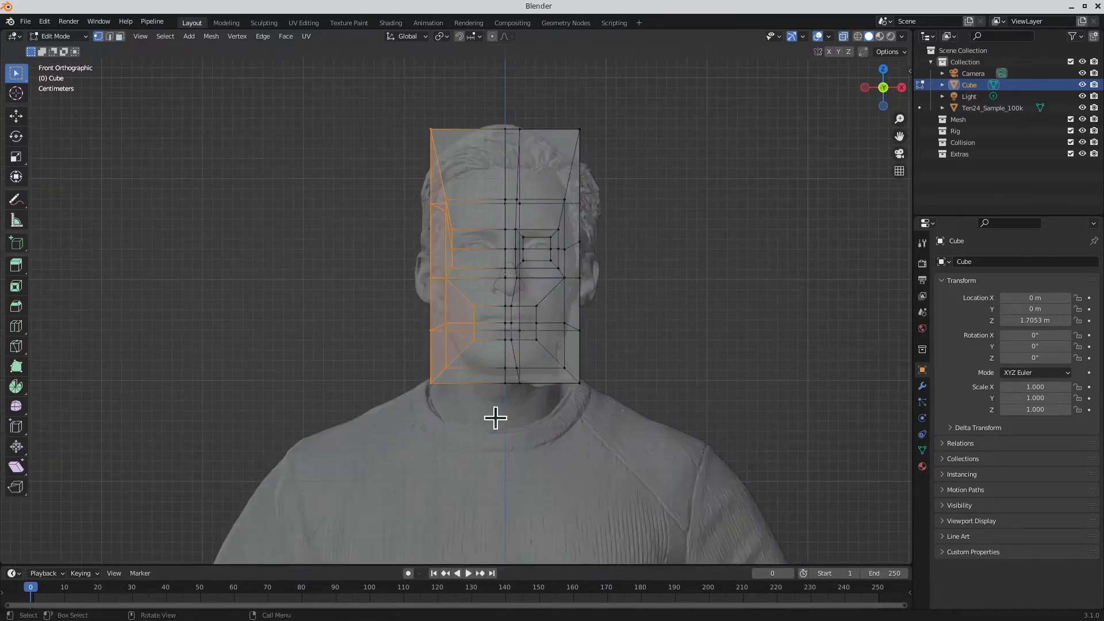
key(x)
click(493, 418)
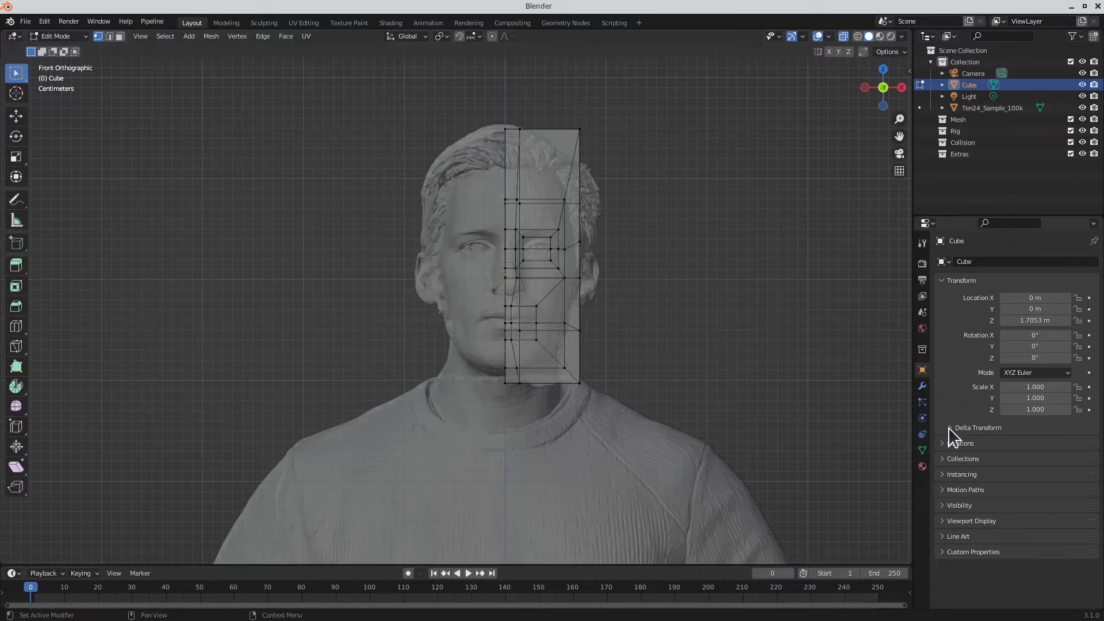
Step: Add a Mirror modifier on the X axis with Clipping enabled, and set up snapping to faces
click(922, 386)
click(978, 262)
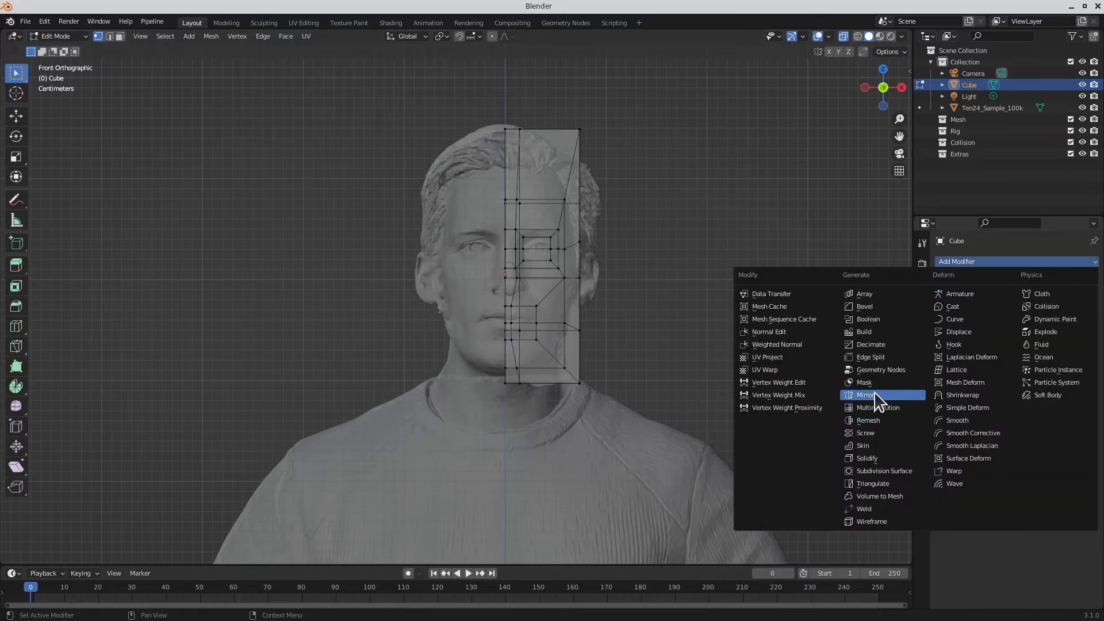
click(816, 391)
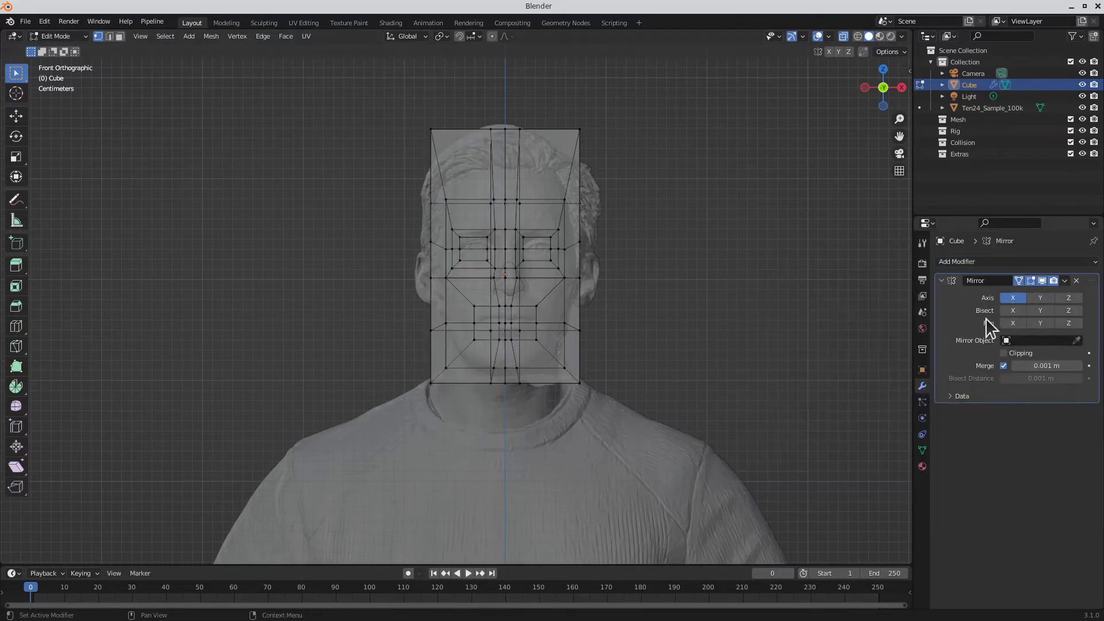
click(1003, 353)
click(477, 36)
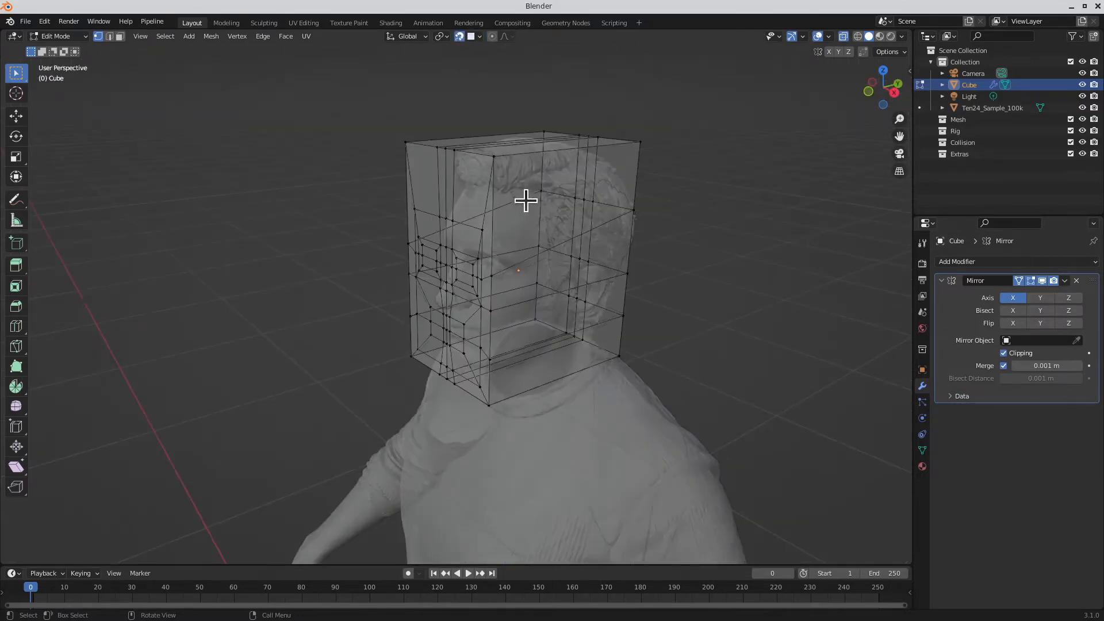
Step: Move the mesh's front vertices one by one onto the surface of the scanned face, following its forehead, brow, nose and jaw
mouse_move(526, 200)
middle_down()
mouse_move(552, 197)
mouse_move(569, 234)
mouse_move(615, 196)
mouse_move(506, 208)
mouse_move(505, 242)
mouse_move(433, 249)
mouse_move(532, 233)
mouse_move(525, 252)
mouse_move(579, 223)
mouse_move(546, 212)
mouse_move(575, 204)
mouse_move(560, 199)
mouse_move(574, 205)
mouse_move(522, 225)
mouse_move(520, 207)
middle_up()
scroll(565, 236, up, 2)
key(g)
click(598, 218)
key(g)
click(448, 221)
key(g)
click(575, 201)
key(g)
click(578, 197)
key(g)
click(562, 195)
Step: Snap the vertices of the inset eye loop onto the scan's eyelids and eye corners on the +X side
scroll(493, 221, up, 3)
click(549, 208)
key(g)
click(562, 210)
click(509, 210)
key(g)
click(551, 210)
click(529, 206)
key(g)
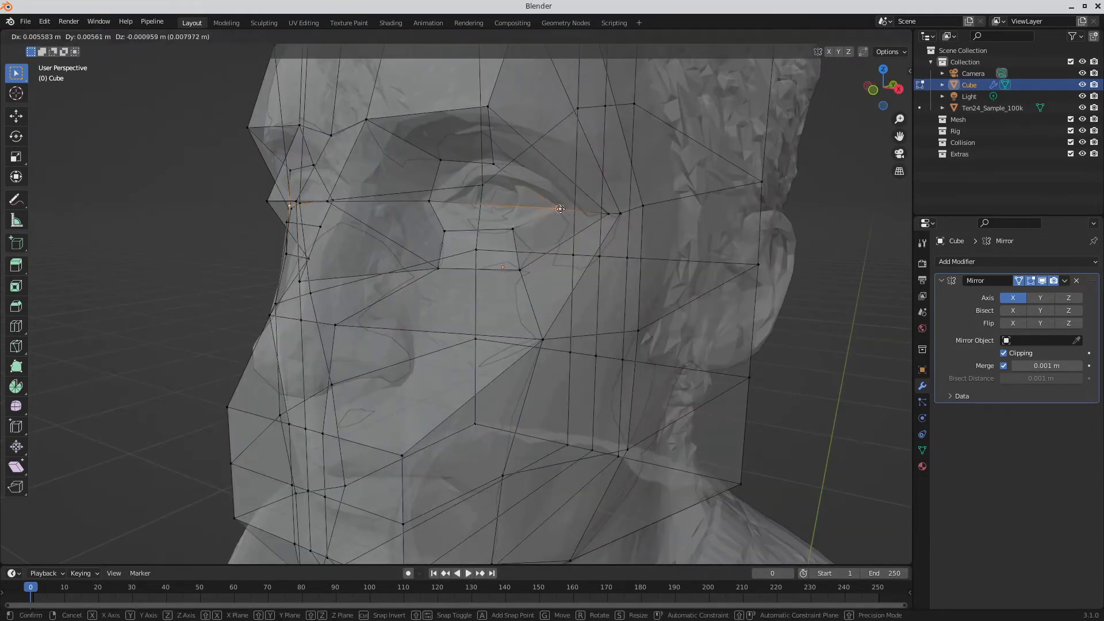
click(561, 210)
click(498, 168)
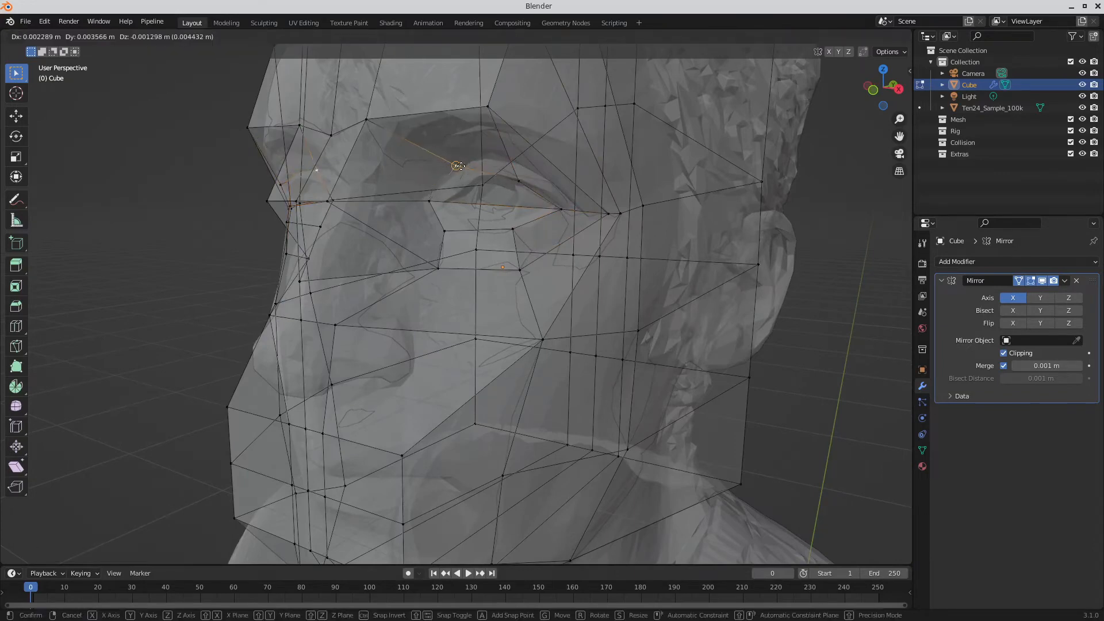
click(478, 176)
Step: Snap the temple vertex beside the eye and a lip-line vertex of the mouth loop onto the scan's surface
middle_drag(510, 222, 564, 226)
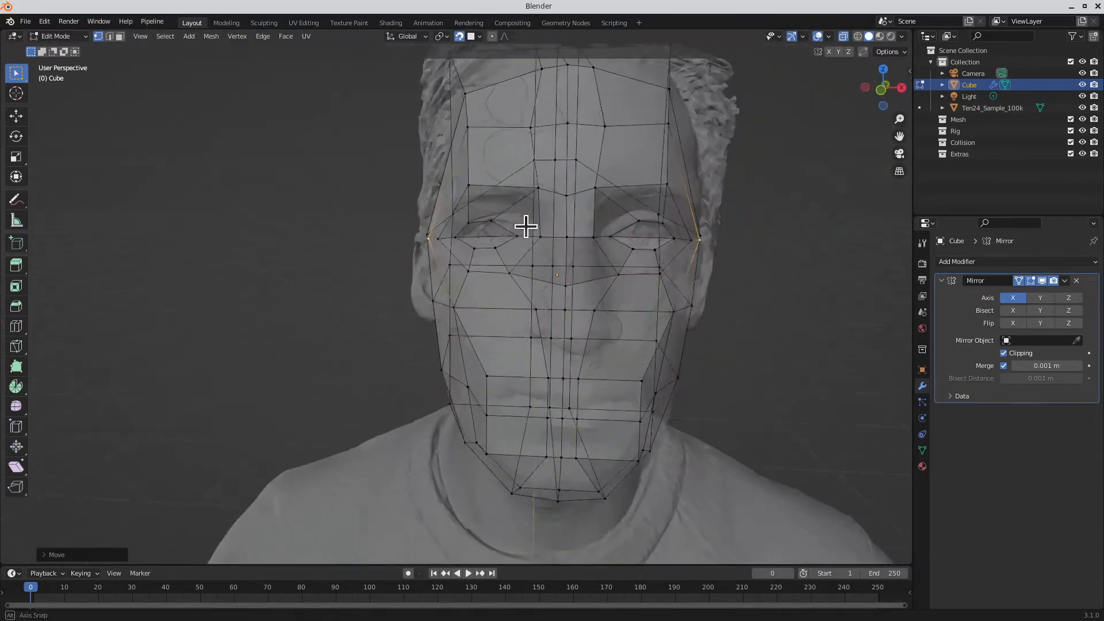
middle_drag(526, 226, 513, 156)
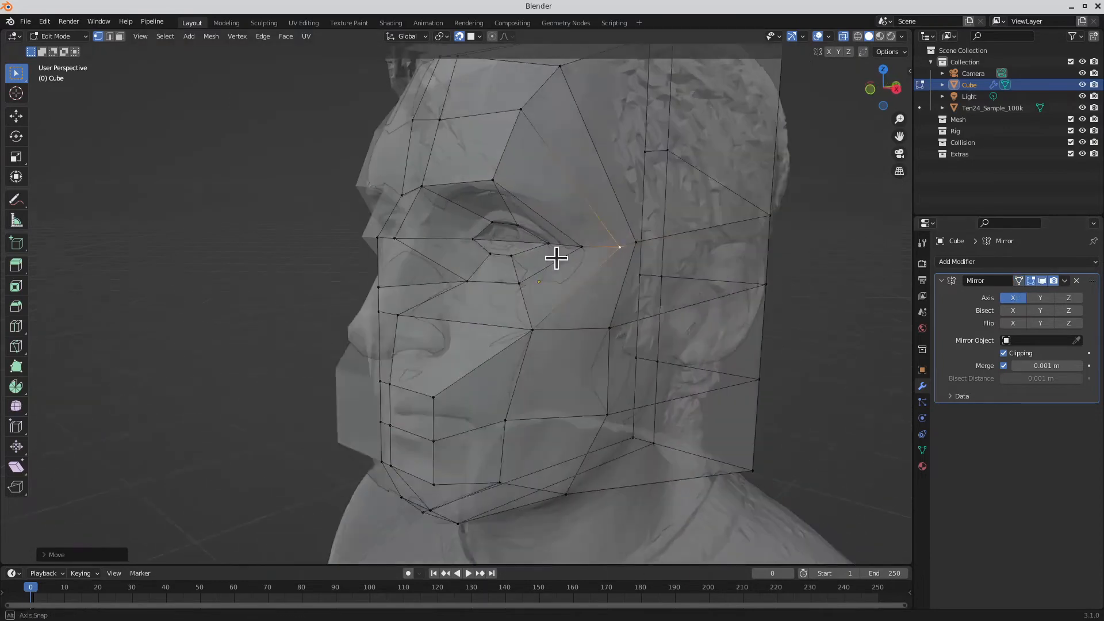
middle_drag(557, 256, 581, 257)
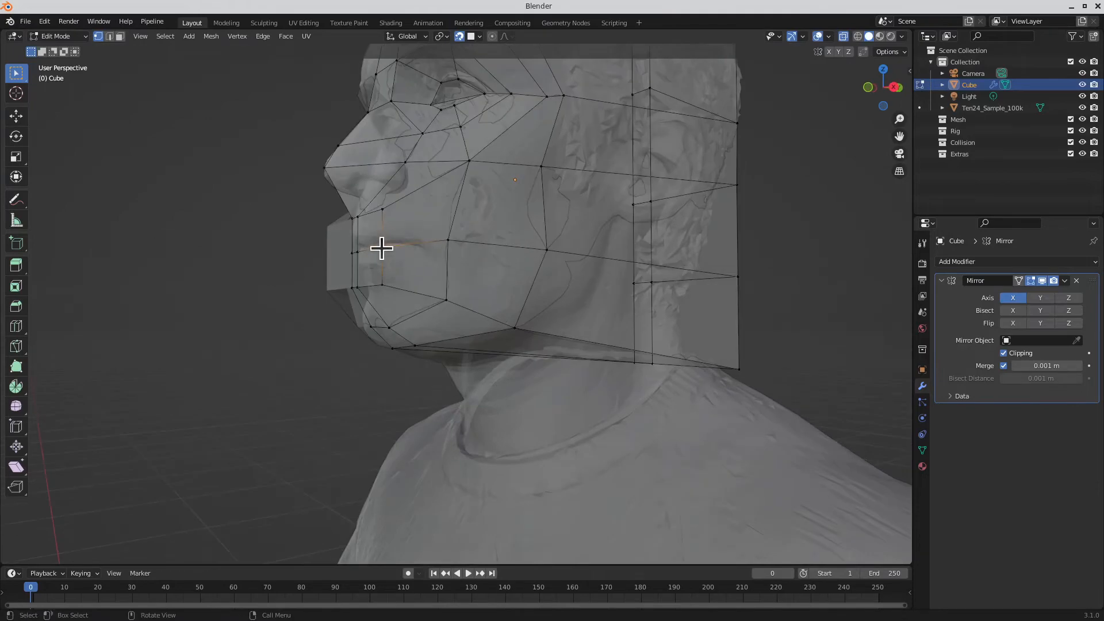
key(g)
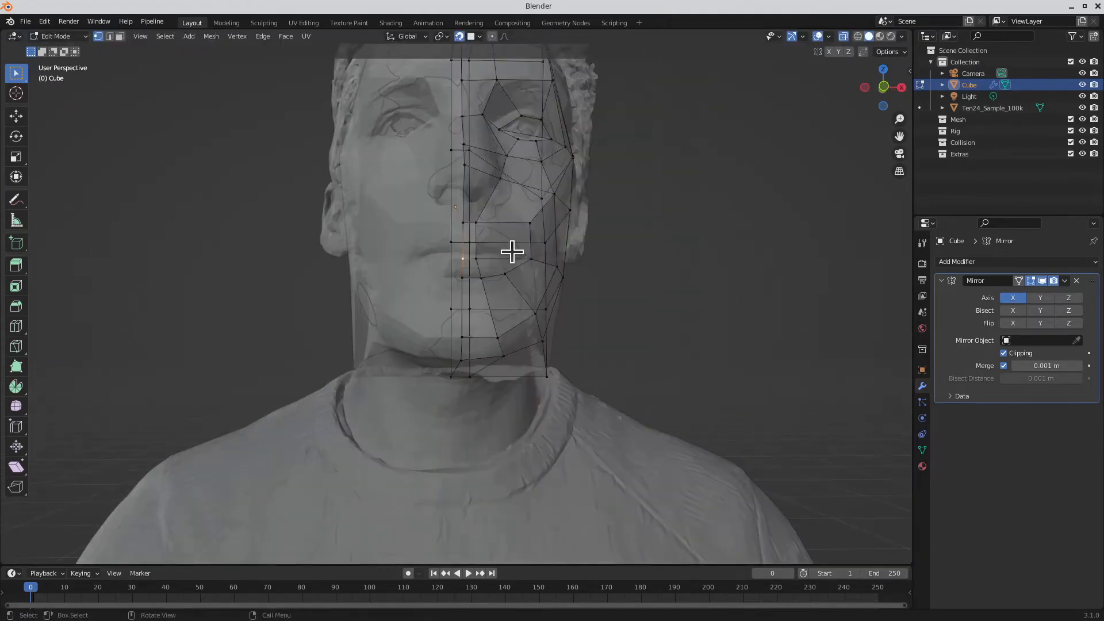
click(488, 256)
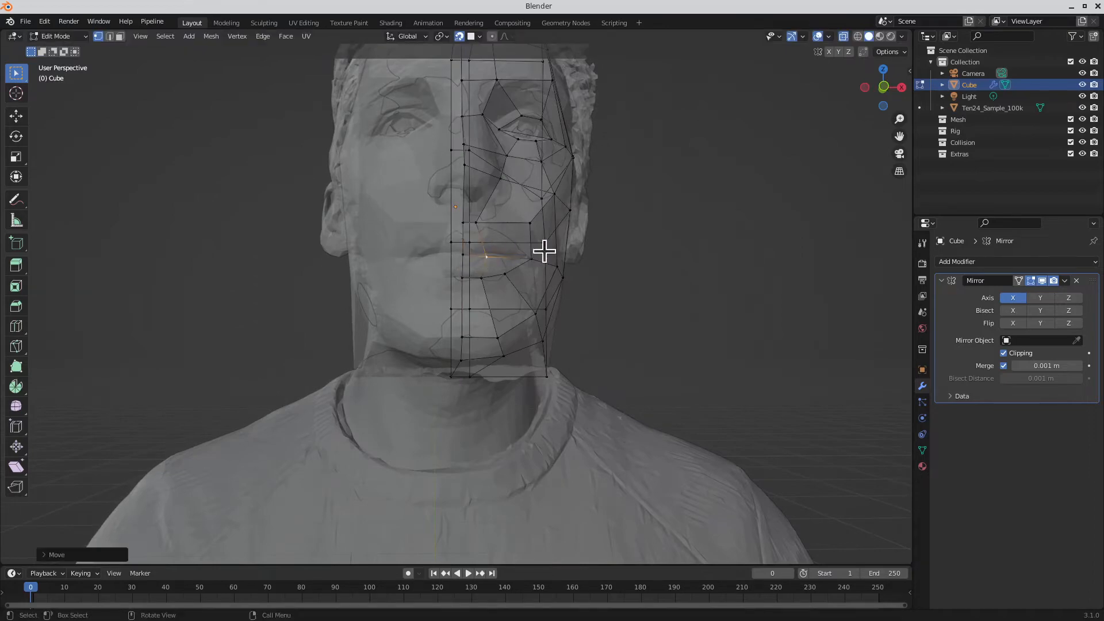
Step: Snap the remaining mouth vertices onto the scanned lips and move the back-of-head vertices onto the scan's skull
middle_drag(545, 251, 540, 209)
click(468, 234)
key(g)
click(464, 242)
click(535, 231)
key(g)
click(493, 229)
click(568, 201)
key(g)
click(527, 212)
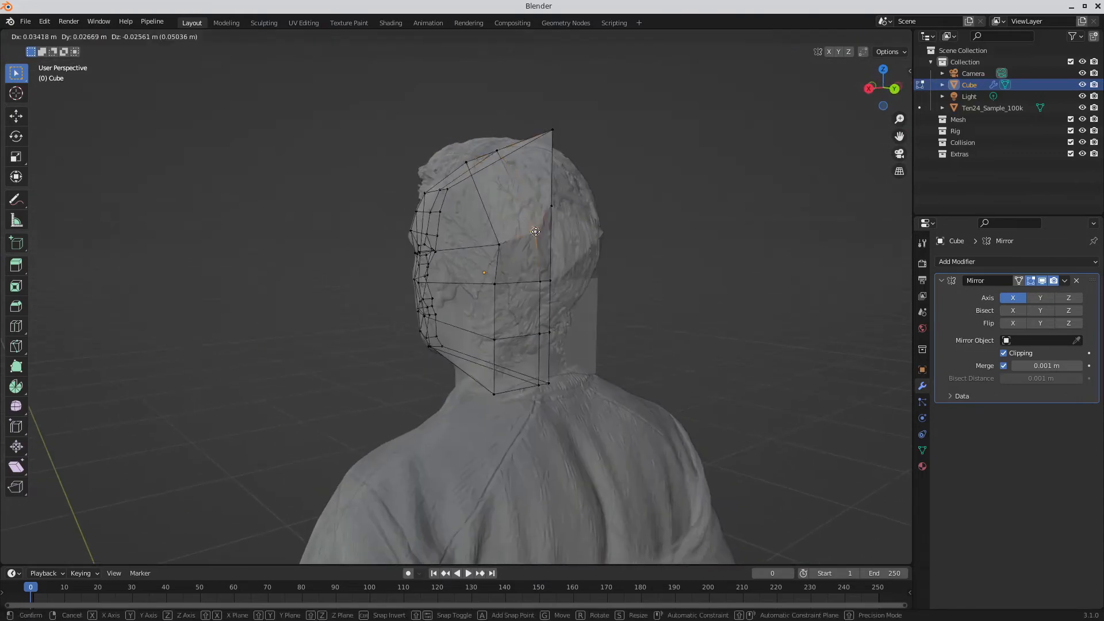
middle_drag(547, 138, 467, 168)
Step: Hide Ten24_Sample_100k and inspect the mirrored head mesh by itself in Object Mode
click(1001, 108)
click(1082, 108)
middle_drag(543, 330, 502, 269)
key(Tab)
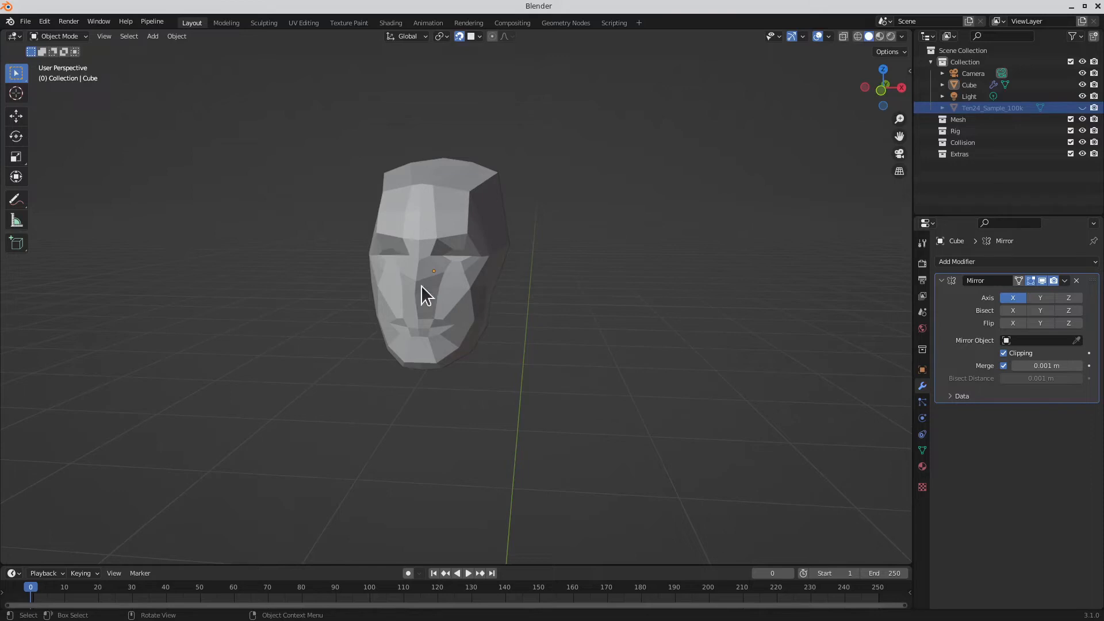
middle_drag(444, 258, 485, 287)
click(481, 284)
Step: Examine the mesh's face loops around the brow, eye, mouth and cheek by selecting them one at a time
key(Tab)
key(3)
alt+click(410, 200)
middle_drag(412, 200, 498, 221)
key(alt+a)
middle_drag(427, 331, 482, 303)
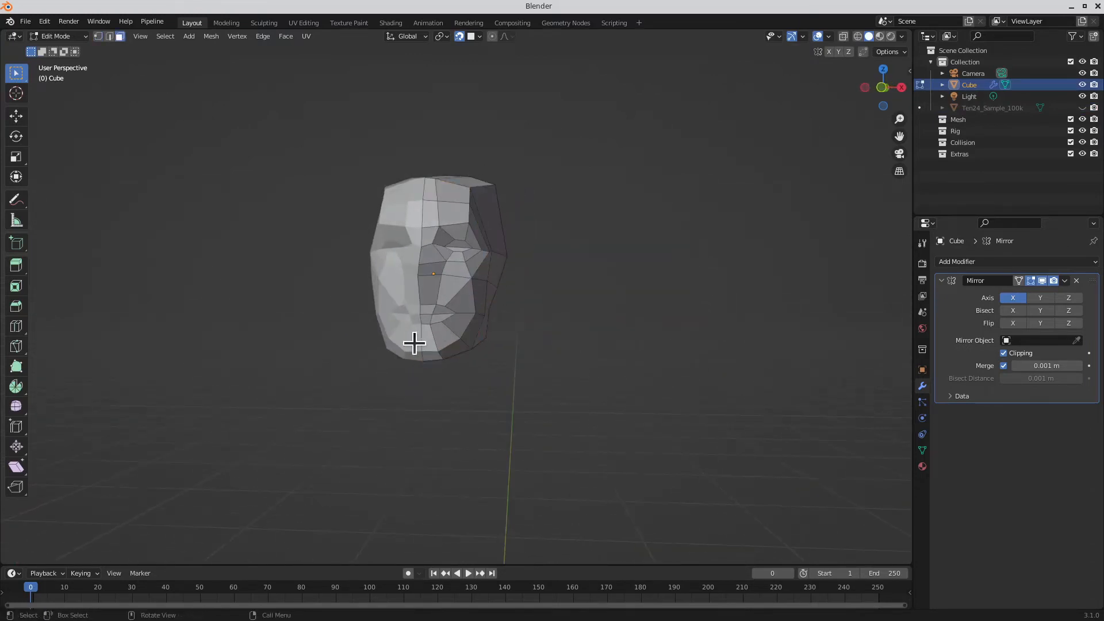
alt+click(440, 343)
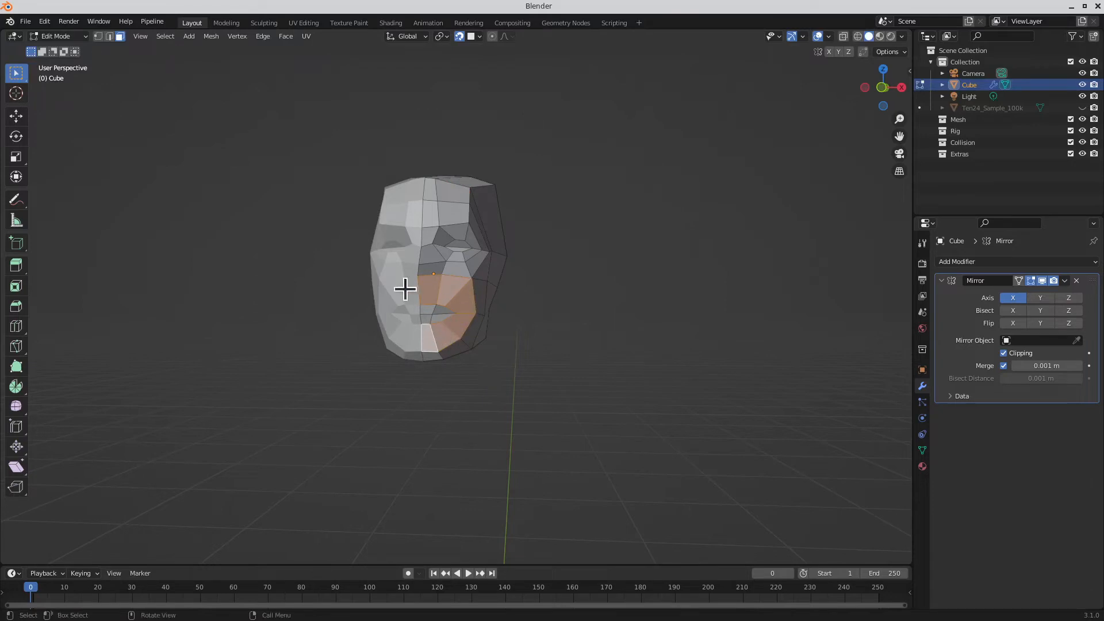
key(alt+a)
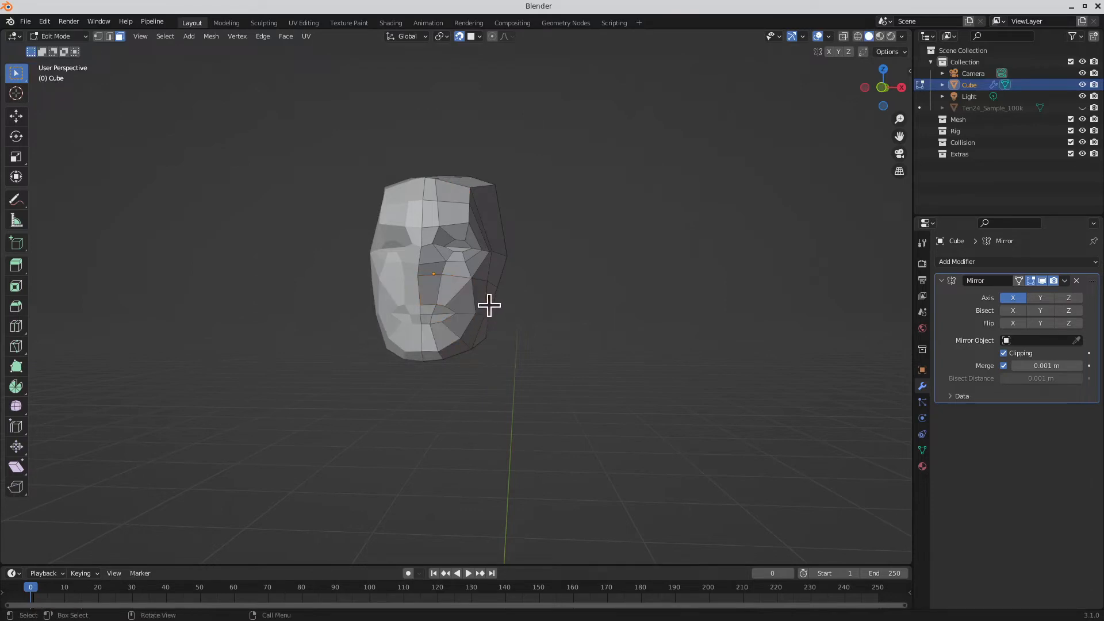
middle_drag(490, 305, 449, 293)
alt+click(453, 279)
key(alt+a)
alt+click(463, 264)
key(alt+a)
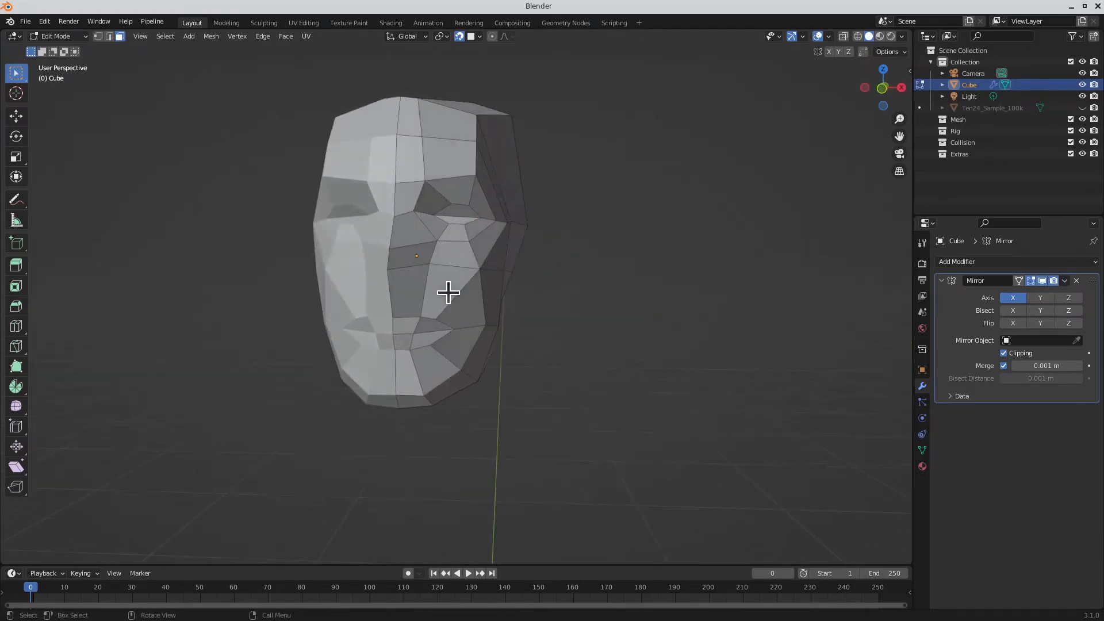
Step: Show the Ten24_Sample_100k scan again and turn on X-ray display
middle_drag(397, 185, 441, 283)
click(1083, 108)
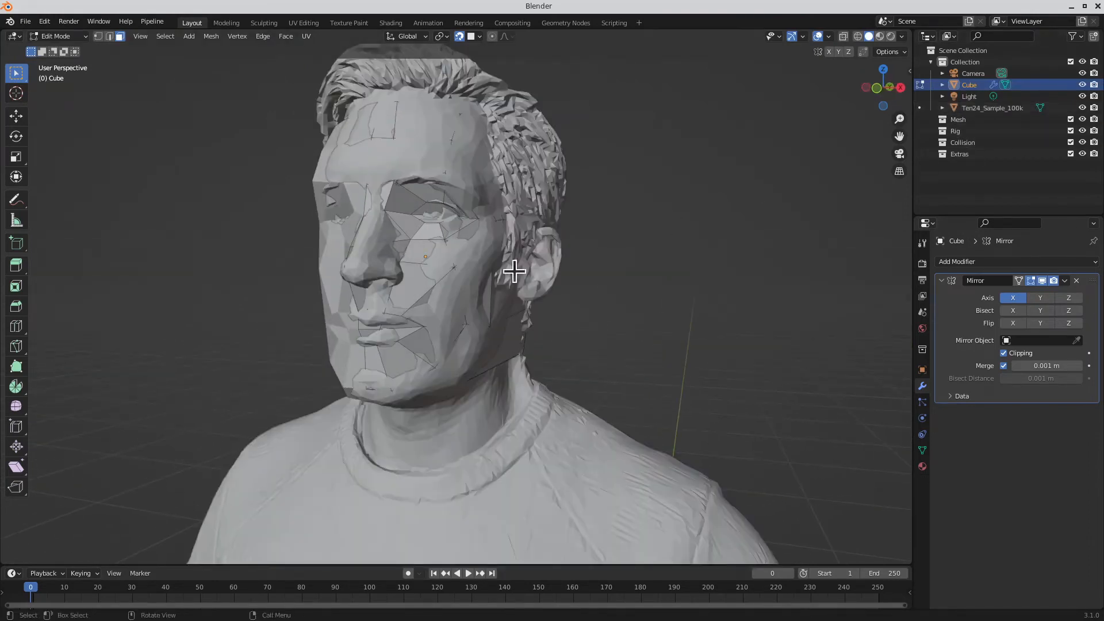
key(alt+z)
middle_drag(520, 276, 464, 306)
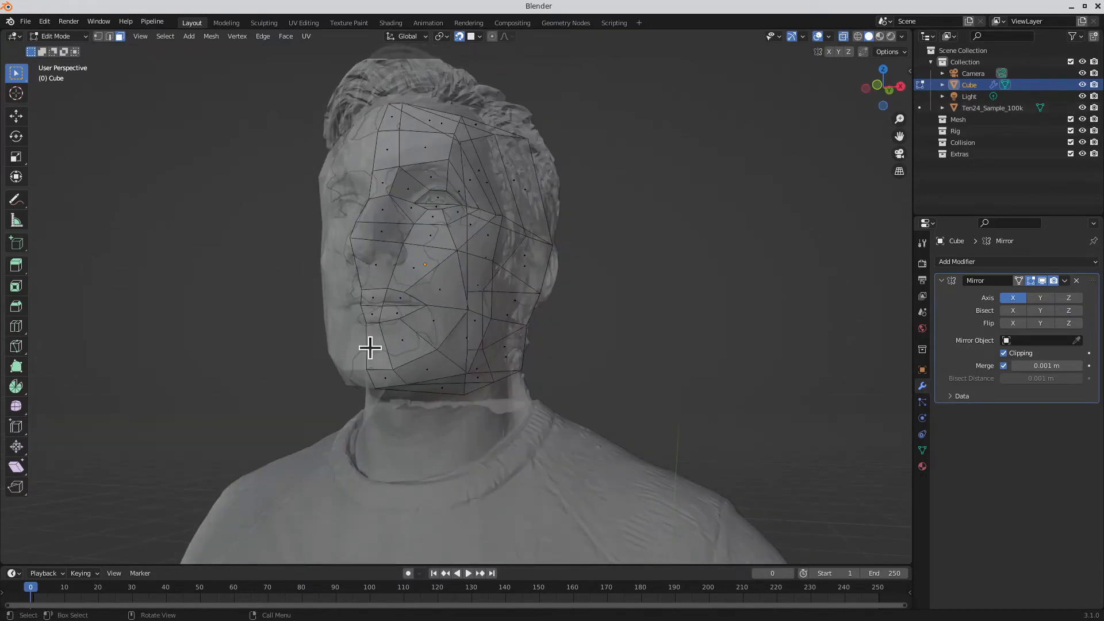
Step: Add one centred edge loop around the mouth, between the lips and the cheek
middle_drag(358, 222, 447, 285)
key(ctrl+r)
click(455, 287)
right_click(461, 289)
Step: Snap the vertices of the new mouth loop onto the scan beside the nose, at the cheek and on the chin
key(1)
click(391, 250)
key(g)
click(406, 248)
click(436, 298)
key(g)
click(440, 296)
click(405, 326)
key(g)
click(401, 332)
click(368, 342)
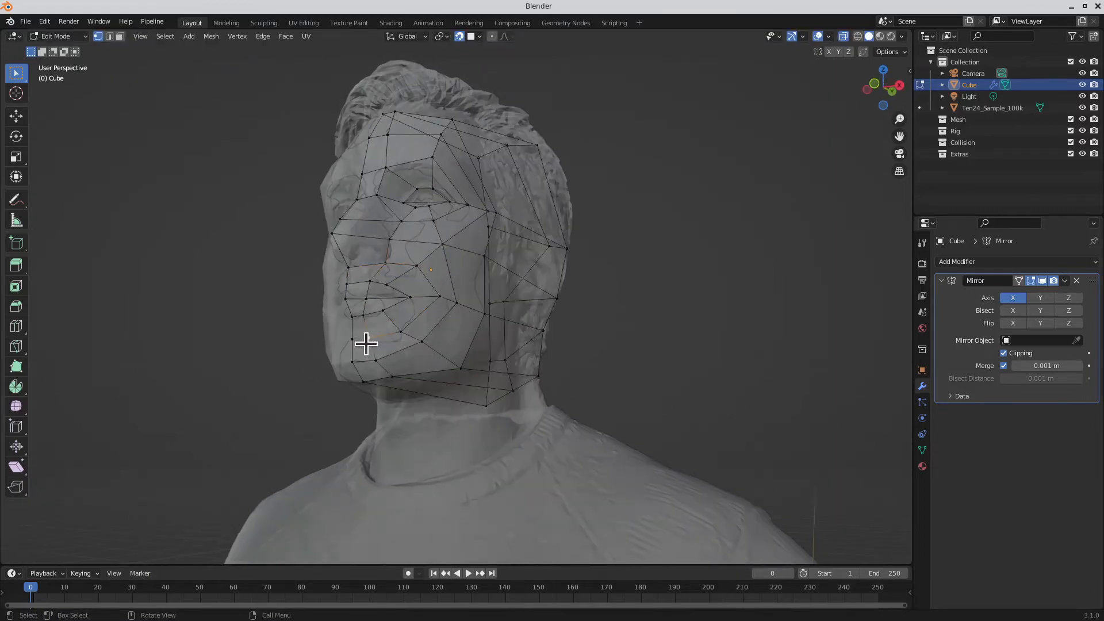
key(g)
click(369, 343)
Step: Delete the face under the nose and the central forehead face above the brow
middle_drag(369, 344, 406, 159)
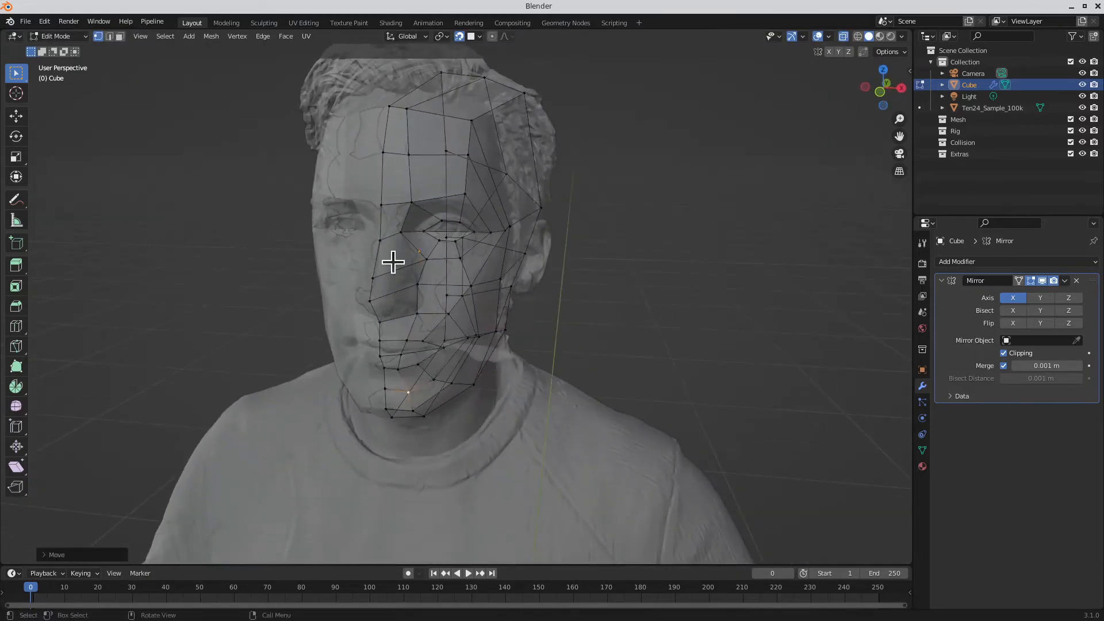
middle_drag(387, 336, 561, 225)
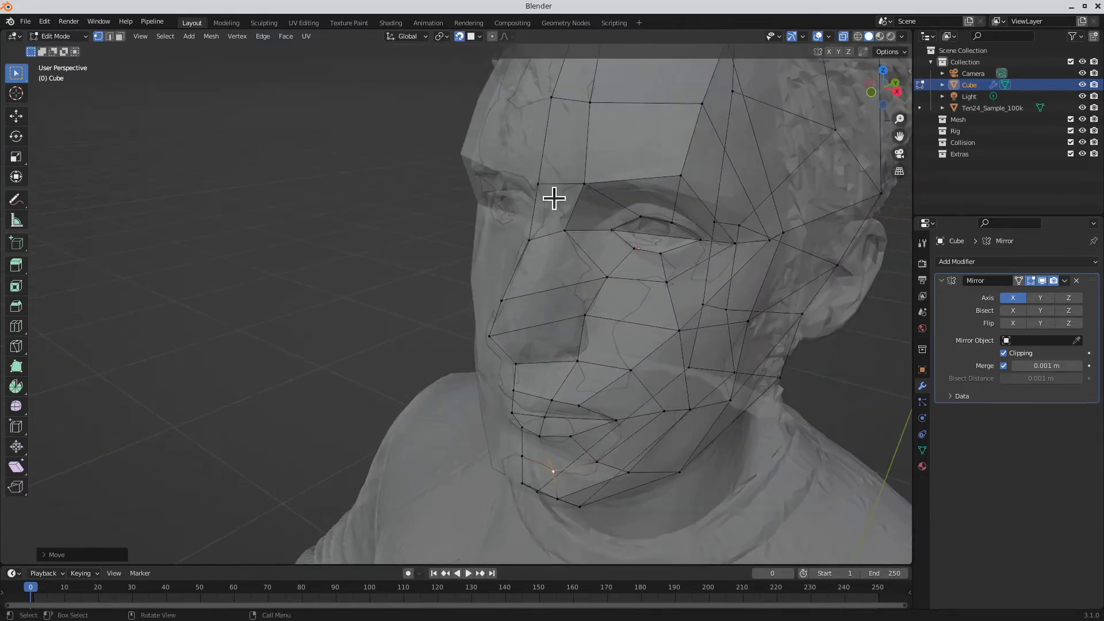
middle_drag(533, 320, 518, 376)
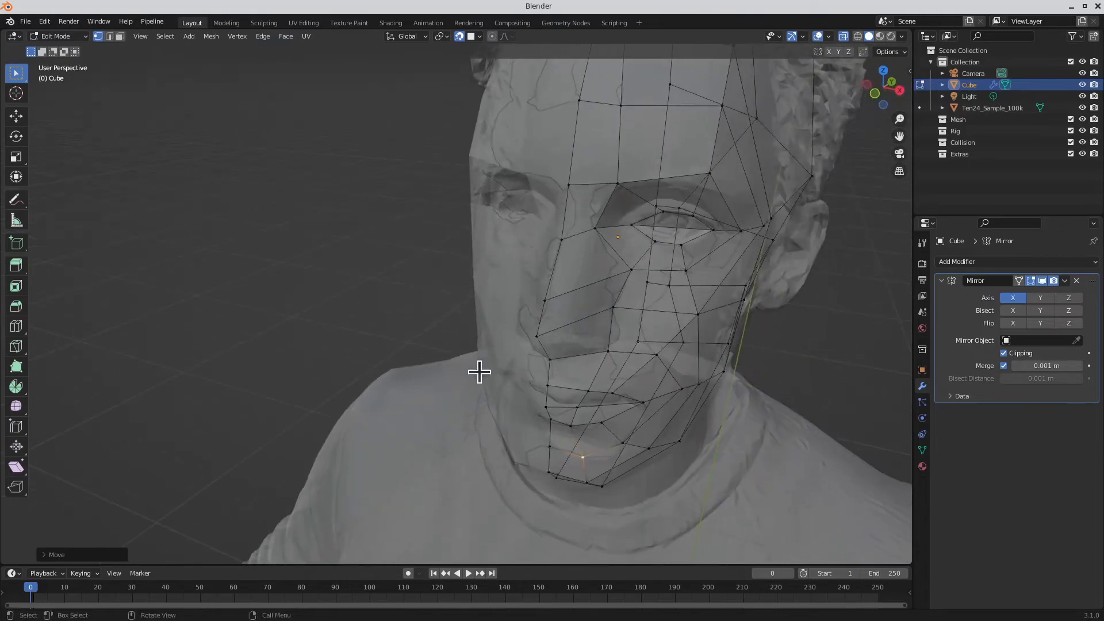
middle_drag(627, 301, 554, 139)
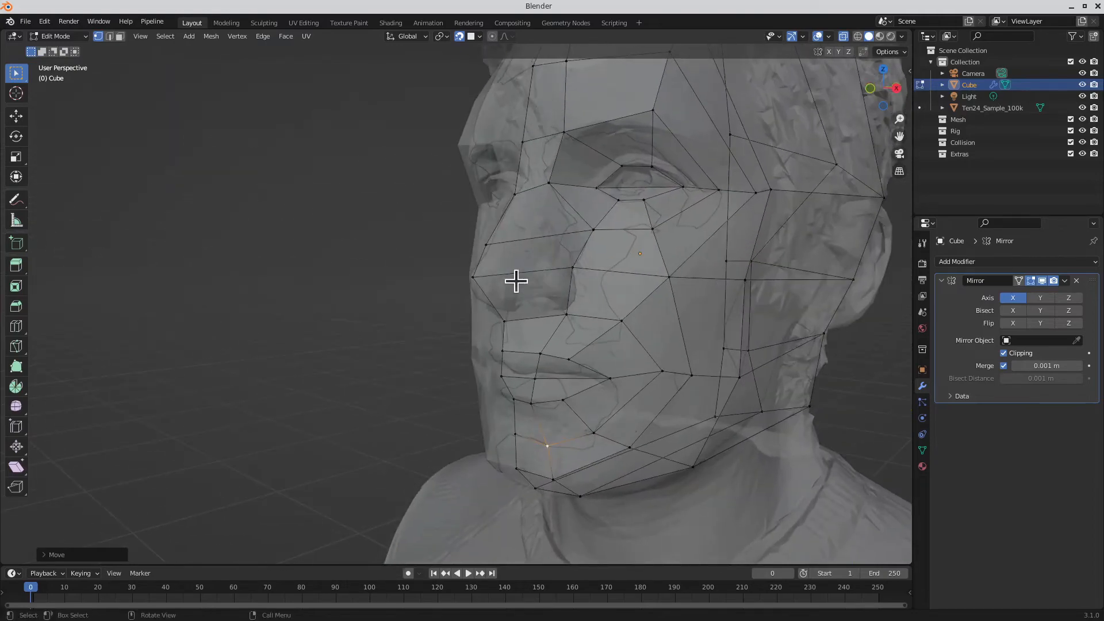
key(3)
middle_drag(516, 280, 515, 313)
click(515, 313)
key(x)
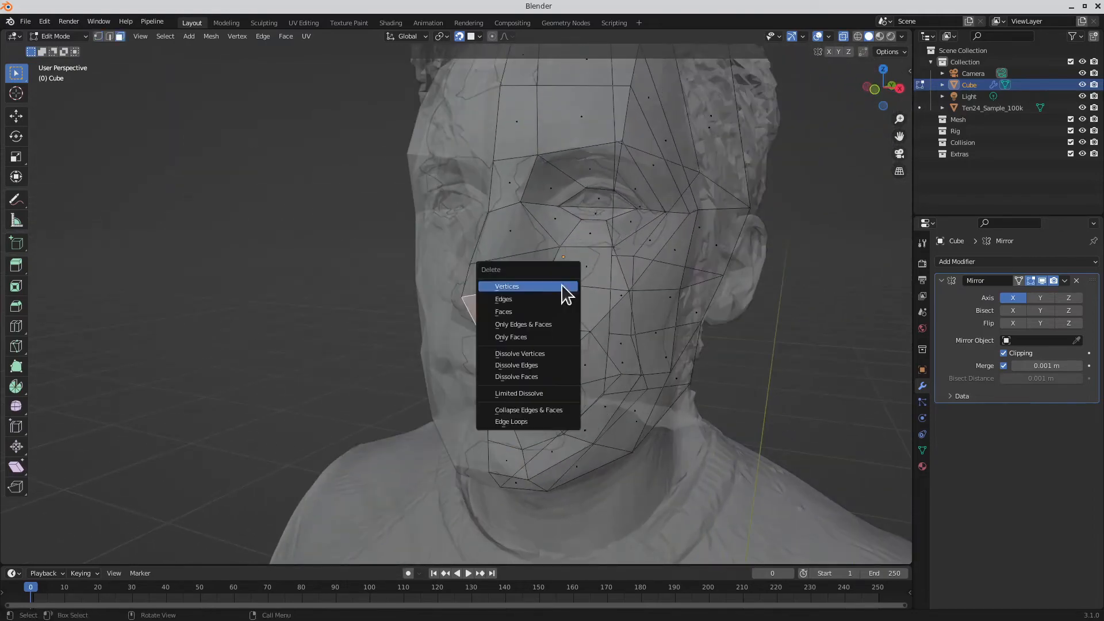
click(530, 324)
Step: Add a vertical edge loop down the nose between the bridge and its side, sliding it into place
middle_drag(523, 128, 519, 230)
key(ctrl+r)
click(520, 230)
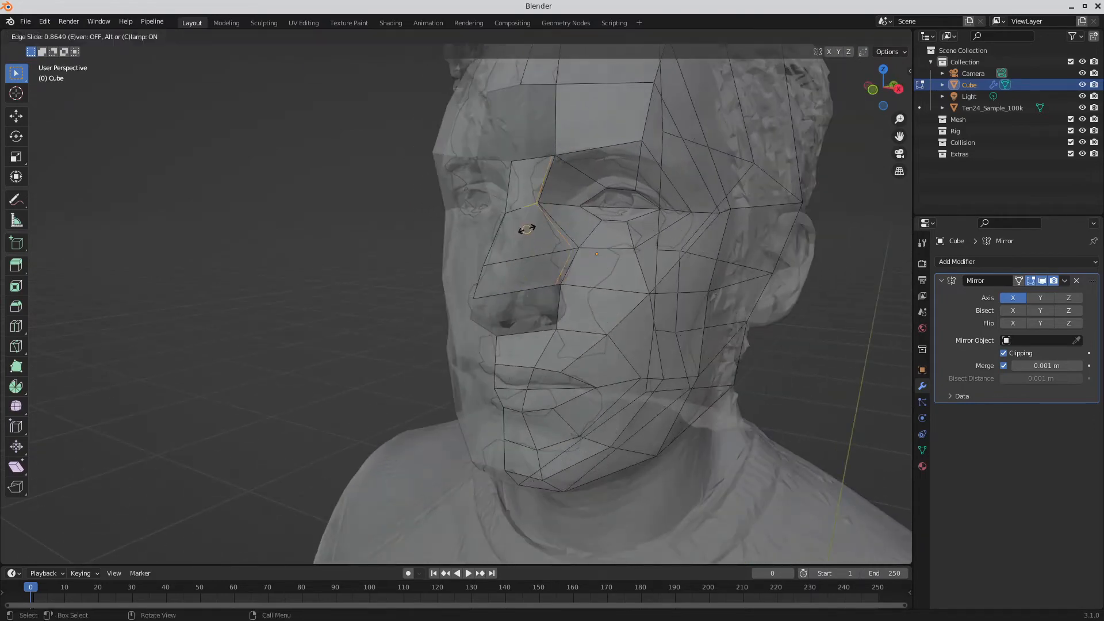
click(516, 239)
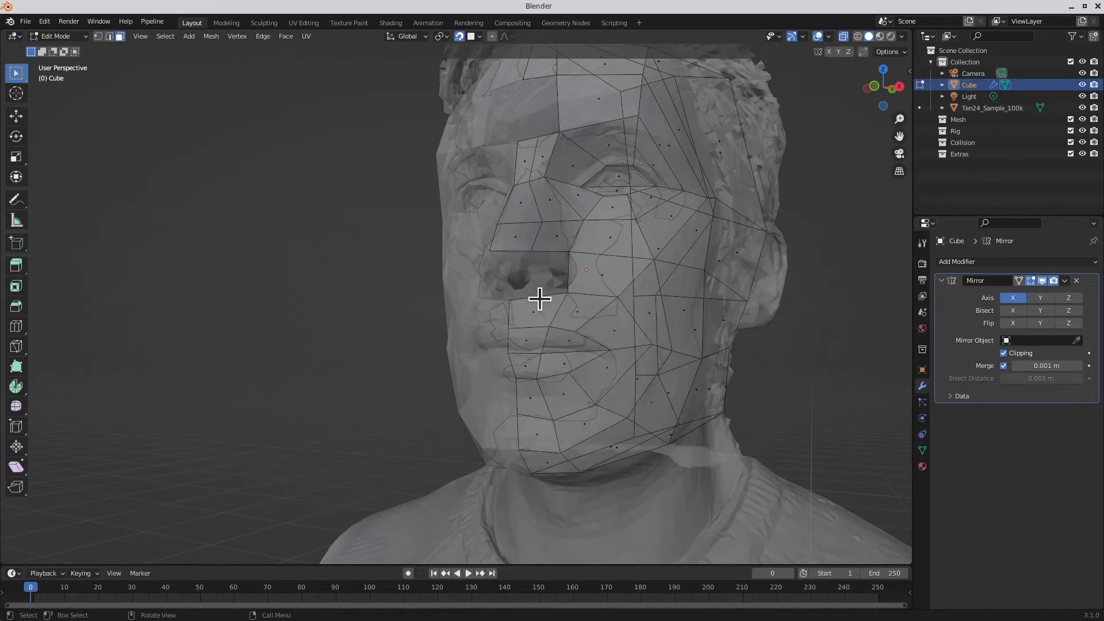
Step: Position the new edge and its vertices at the base of the scanned nose, above the upper lip
key(g)
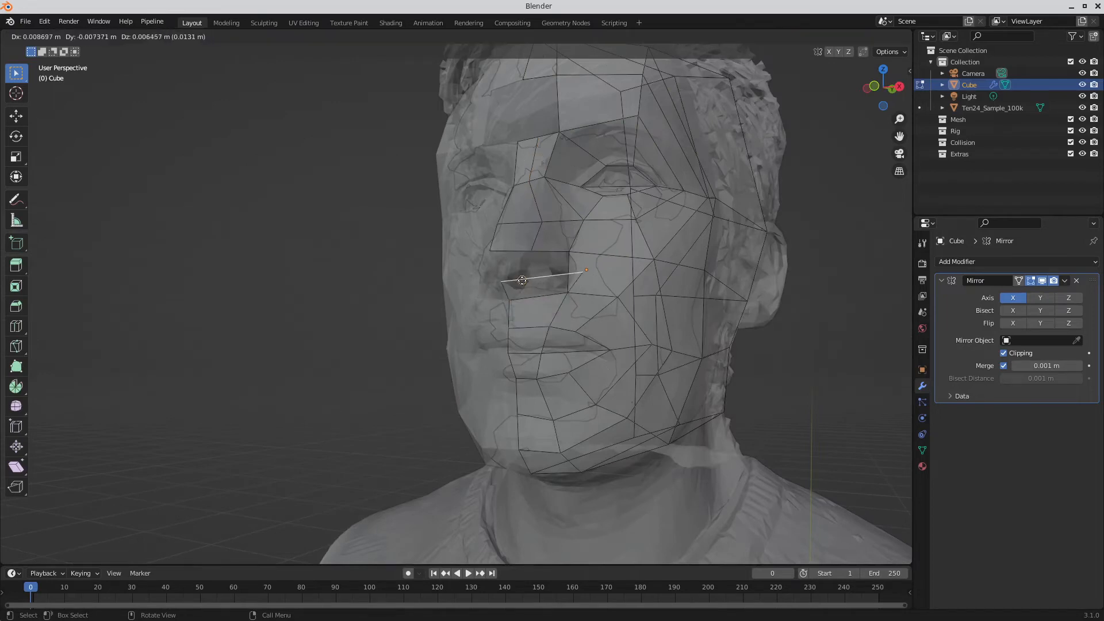
click(522, 281)
key(g)
click(534, 283)
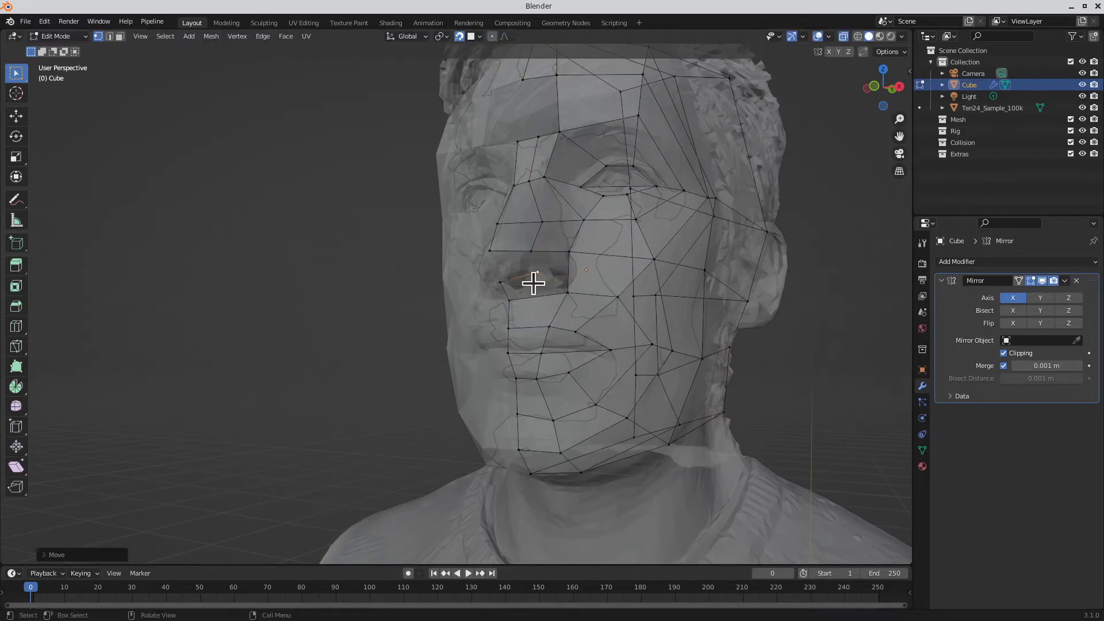
Step: Fill a face between the nose-tip edge and the new edge at the nose base
middle_drag(553, 278, 559, 251)
key(2)
click(531, 248)
shift+click(538, 228)
key(f)
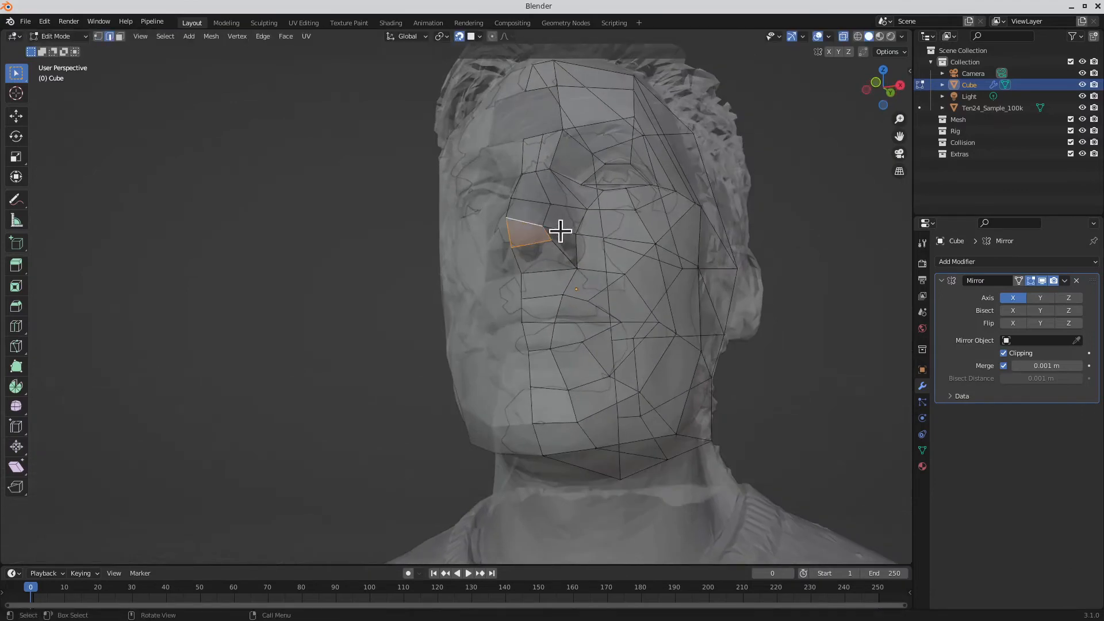
middle_drag(551, 203, 538, 167)
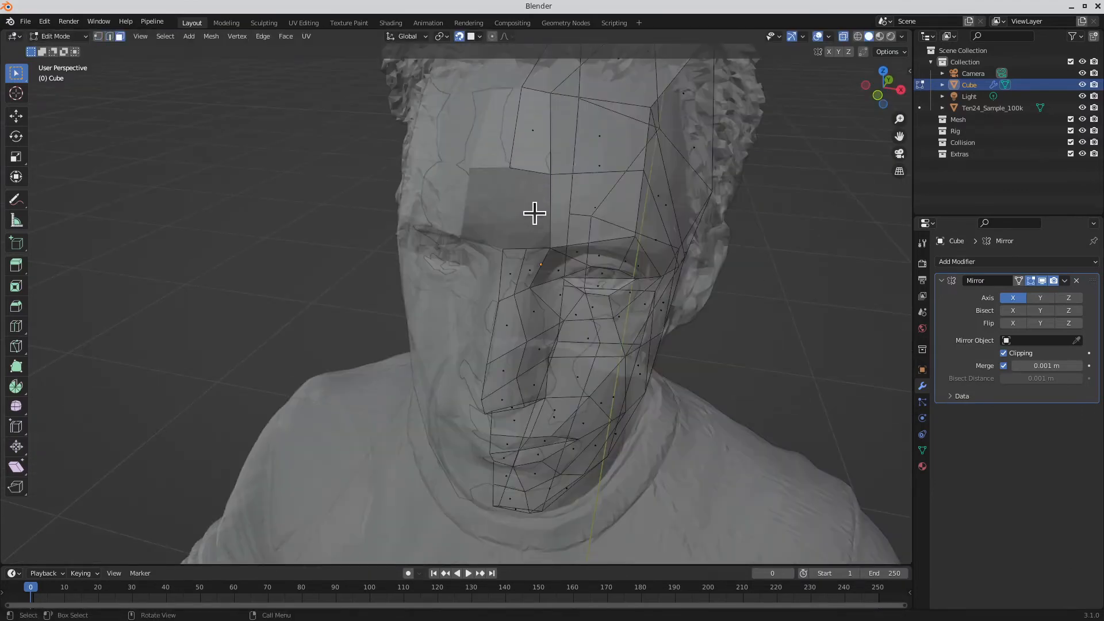
Step: Extrude the edge between the brows up into the forehead gap and snap its vertex onto the scan
key(e)
click(562, 231)
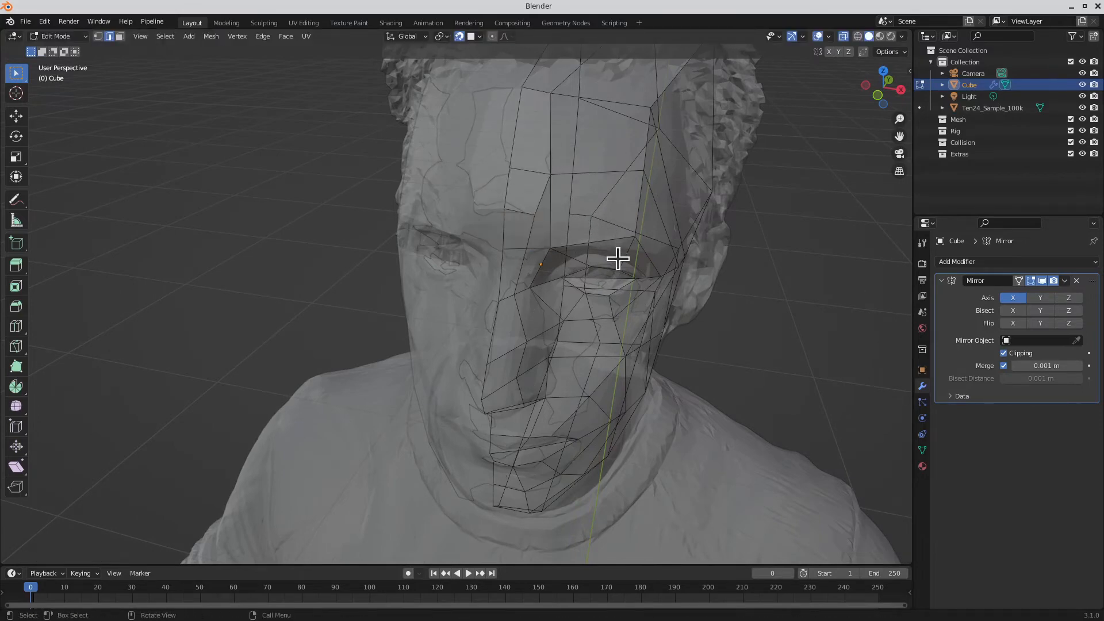
key(1)
middle_drag(616, 256, 501, 154)
click(474, 149)
key(g)
click(482, 145)
Step: Snap the new nose loop's middle vertex onto the side of the scanned nose and check the adjacent face loop
middle_drag(509, 244, 528, 233)
key(g)
click(519, 255)
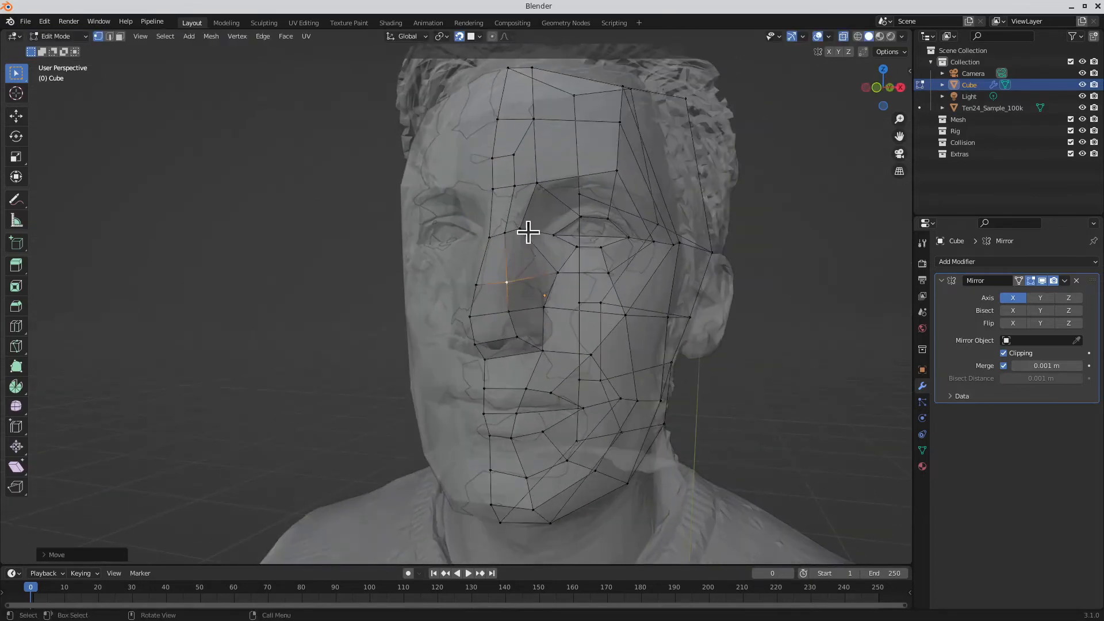
key(3)
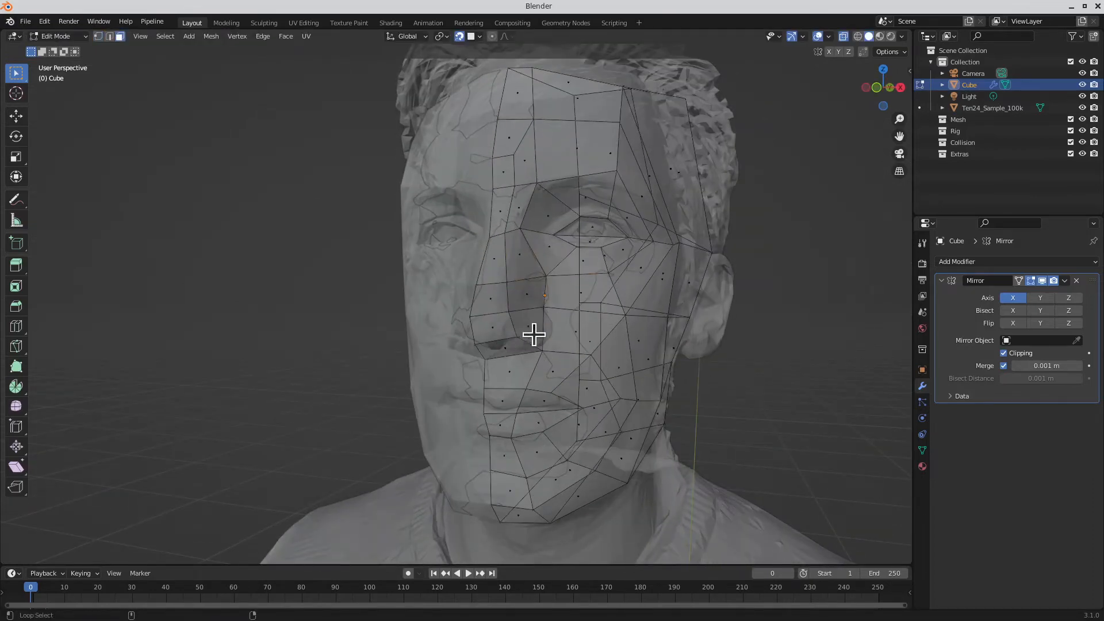
alt+click(526, 342)
key(alt+a)
Step: Snap the new loop's vertices at mid-nose and beside the inner eye corner onto the scanned nose
middle_drag(510, 292, 493, 299)
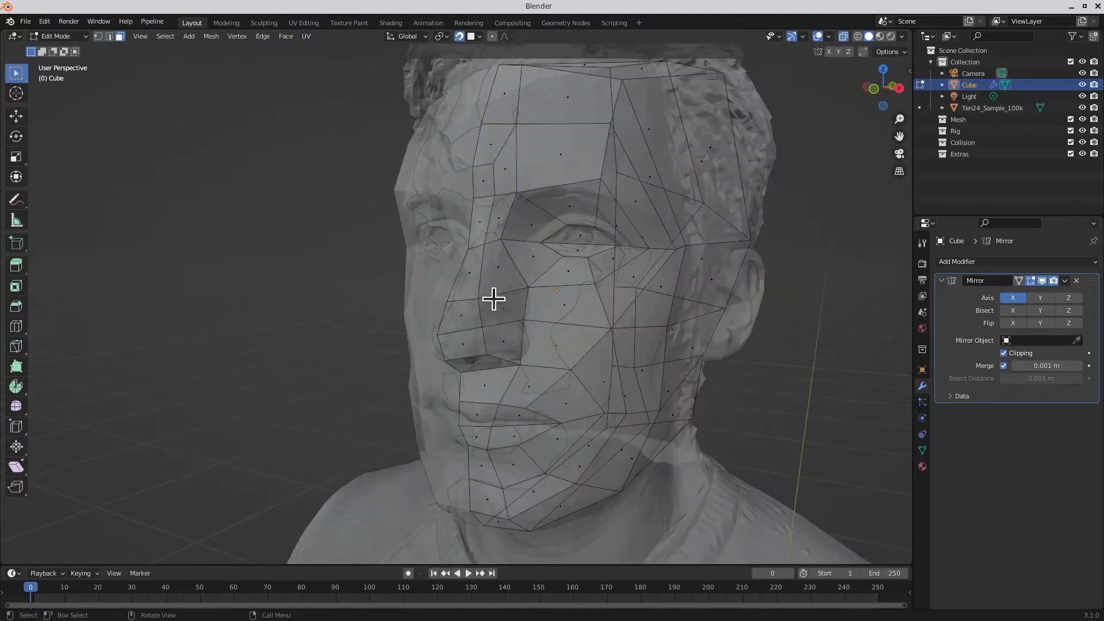
key(g)
click(487, 302)
click(484, 246)
key(g)
click(488, 250)
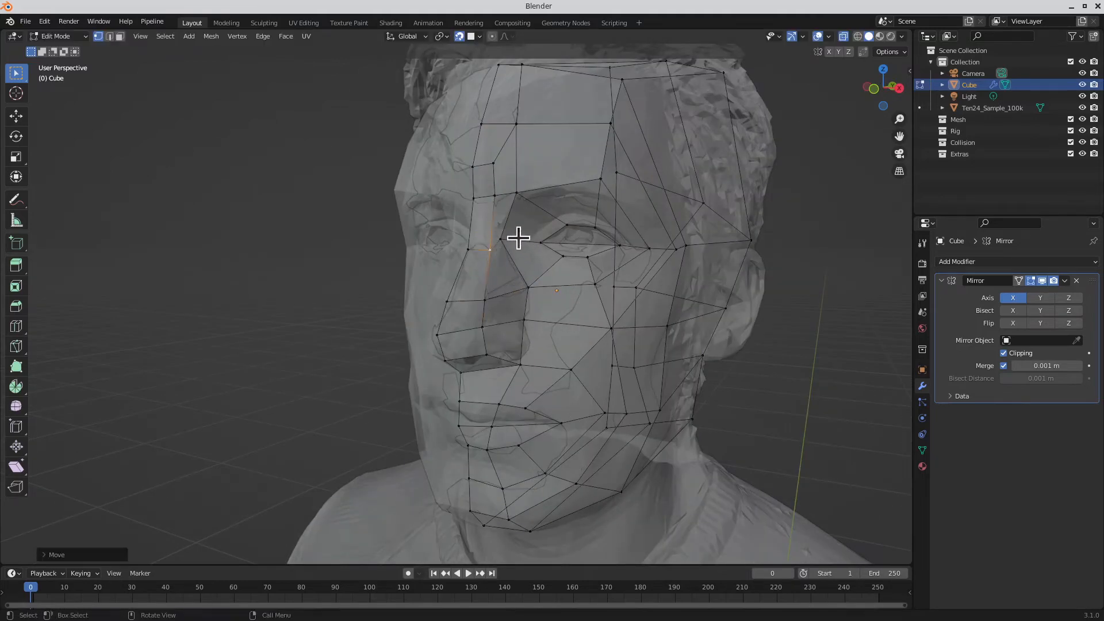
key(alt+a)
Step: Lower the cheek-row vertices in front of and behind the ear to just below the ear, snapped to the scan
middle_drag(598, 246, 644, 313)
scroll(565, 278, up, 1)
key(g)
click(551, 291)
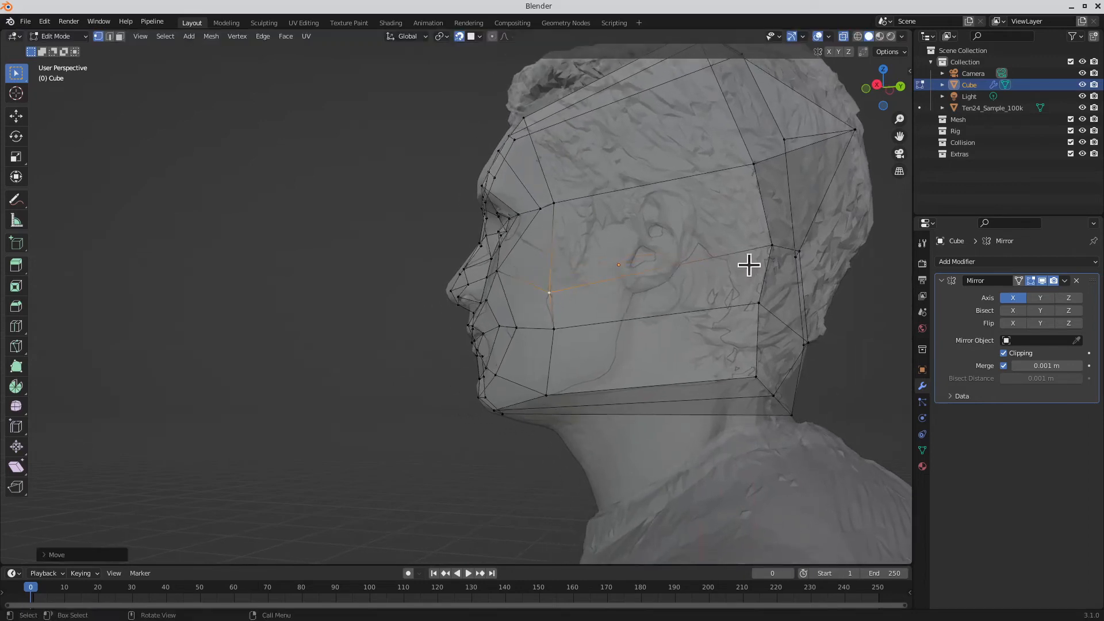
click(770, 246)
key(g)
click(762, 282)
click(548, 293)
key(g)
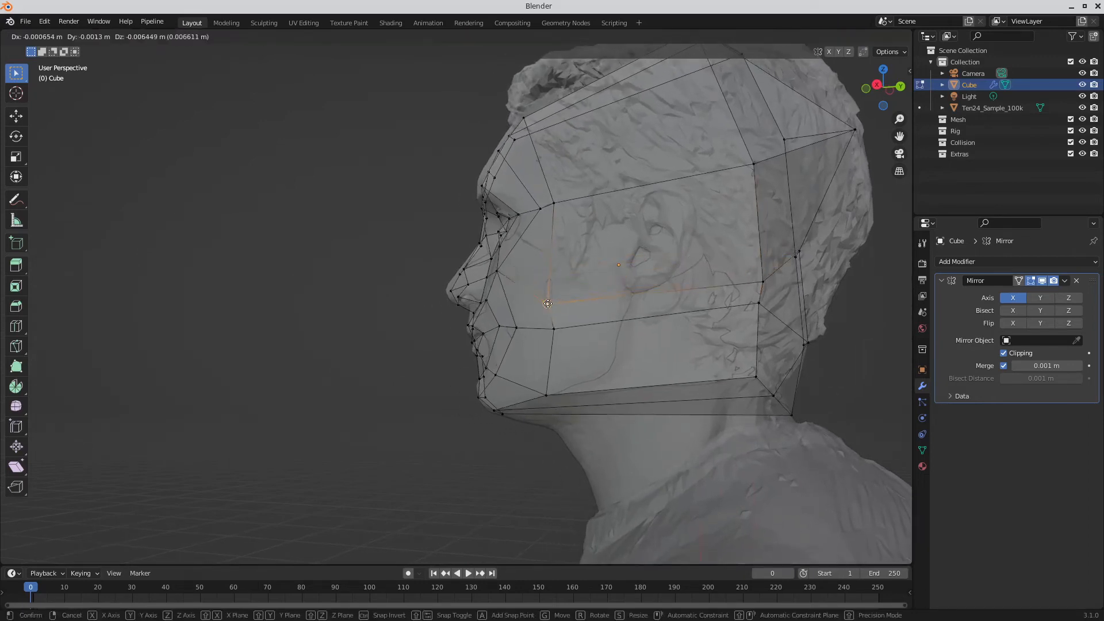
click(546, 304)
Step: Lower the next row's front and back vertices toward the jaw and snap the temple vertex onto the scan
click(553, 329)
key(g)
click(550, 353)
click(759, 305)
key(g)
middle_drag(594, 358, 590, 381)
click(742, 257)
click(549, 259)
key(g)
click(549, 262)
middle_drag(604, 284, 653, 308)
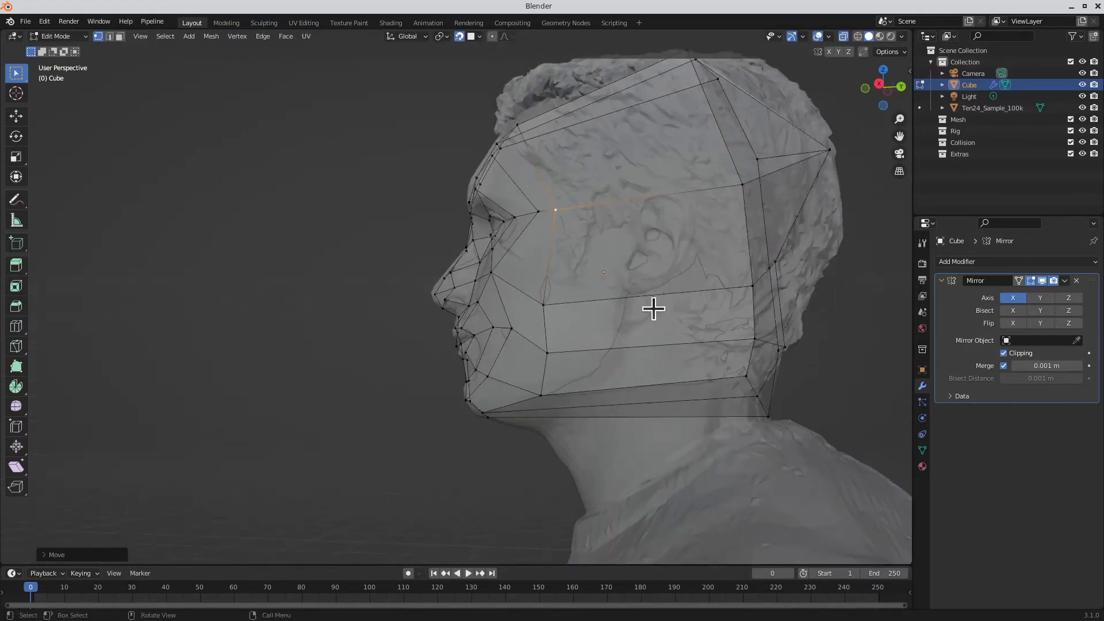
Step: Add a vertical edge loop around the side of the head, running through the ear
key(ctrl+r)
click(649, 322)
click(652, 327)
click(592, 266)
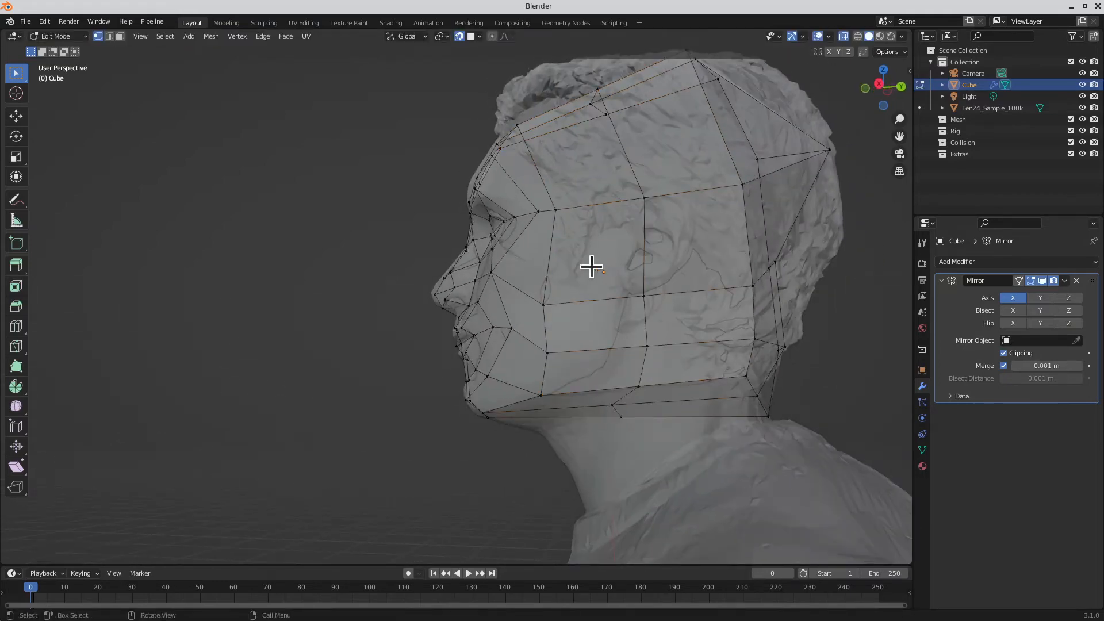
Step: Delete the two side faces of the head that cover the ear
click(597, 252)
shift+click(699, 244)
key(x)
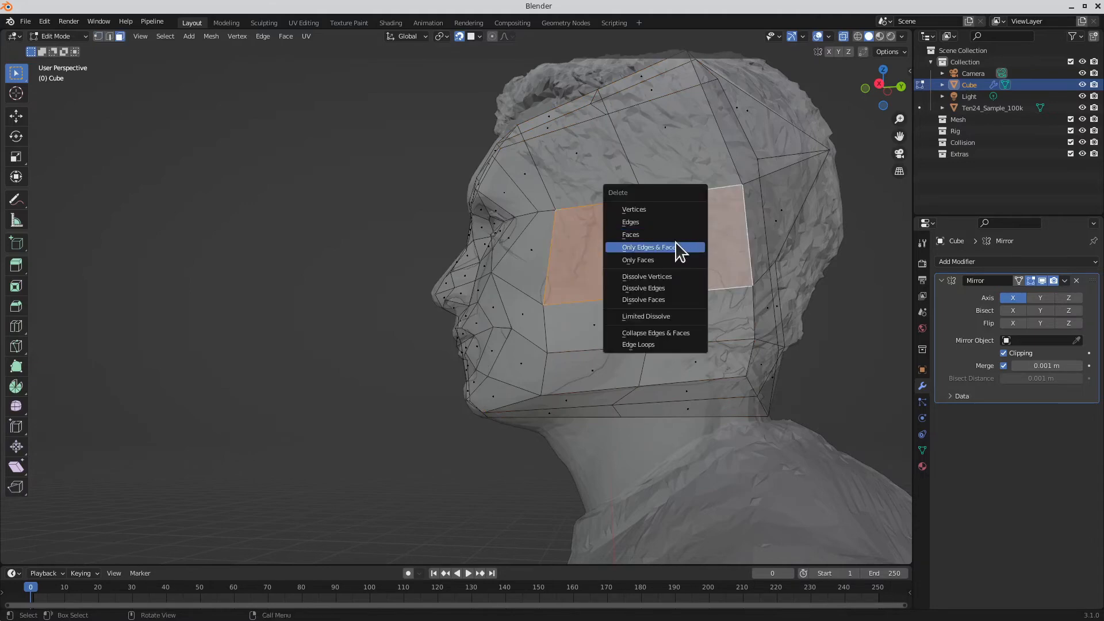
click(658, 236)
Step: Extrude the front edge of the ear opening back toward the ear
middle_drag(646, 283, 533, 298)
click(533, 297)
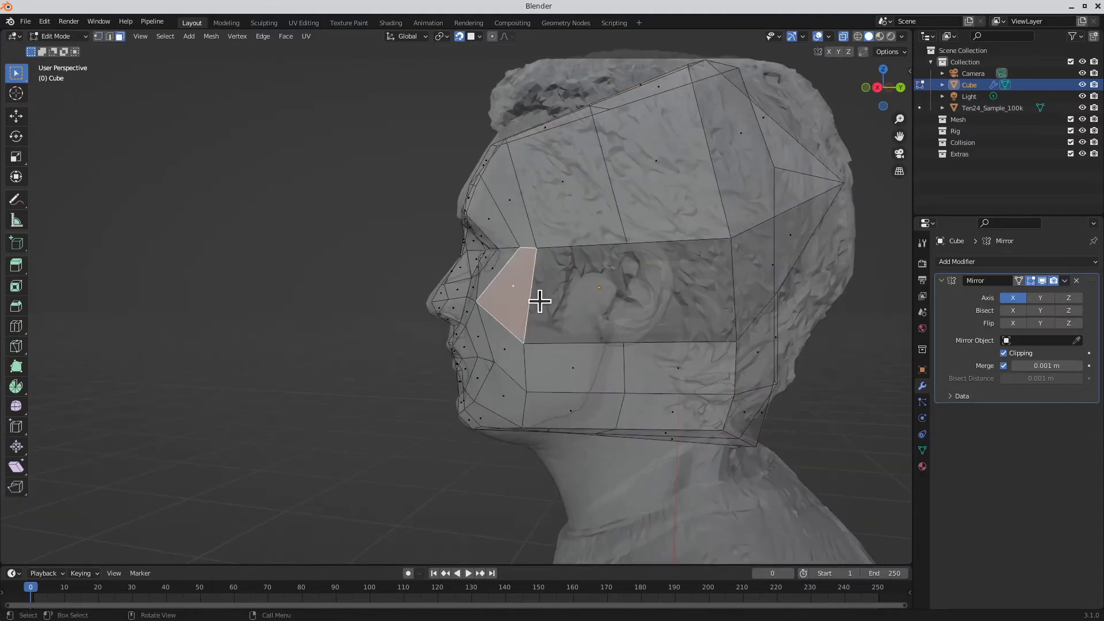
key(2)
click(536, 300)
key(e)
click(570, 321)
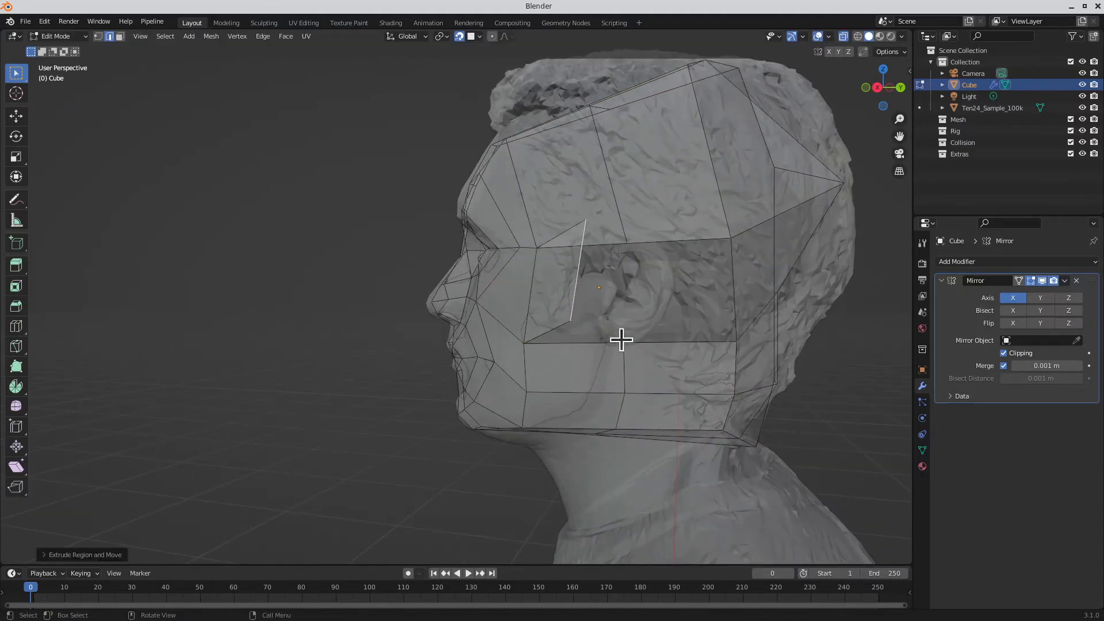
Step: Extrude the rear edge of the ear opening forward and place it just behind the scanned ear
key(e)
click(678, 348)
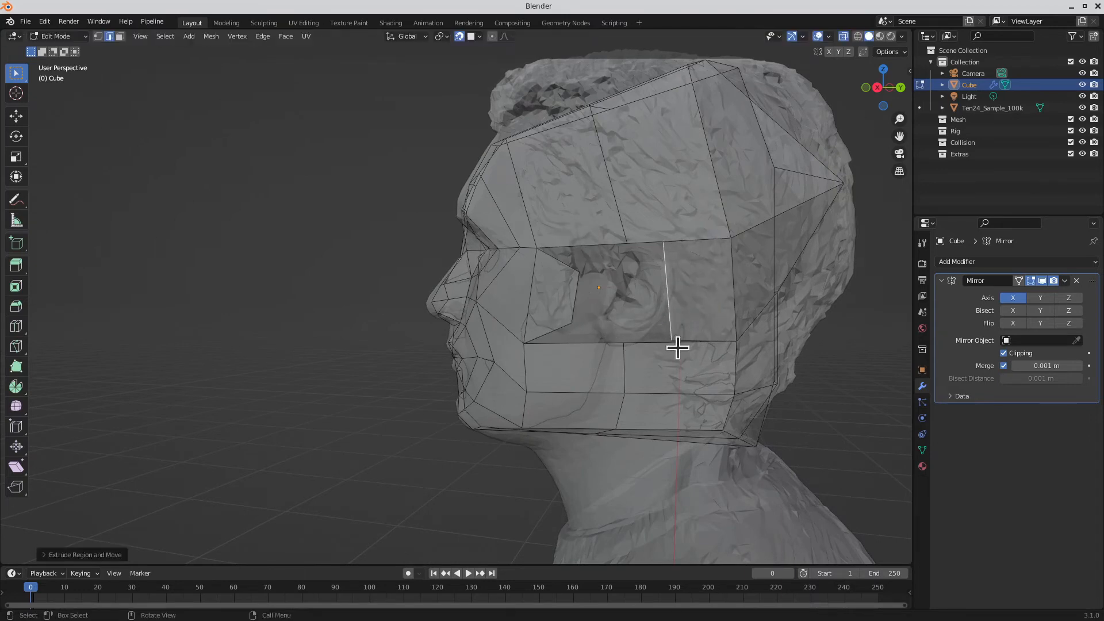
key(g)
click(591, 313)
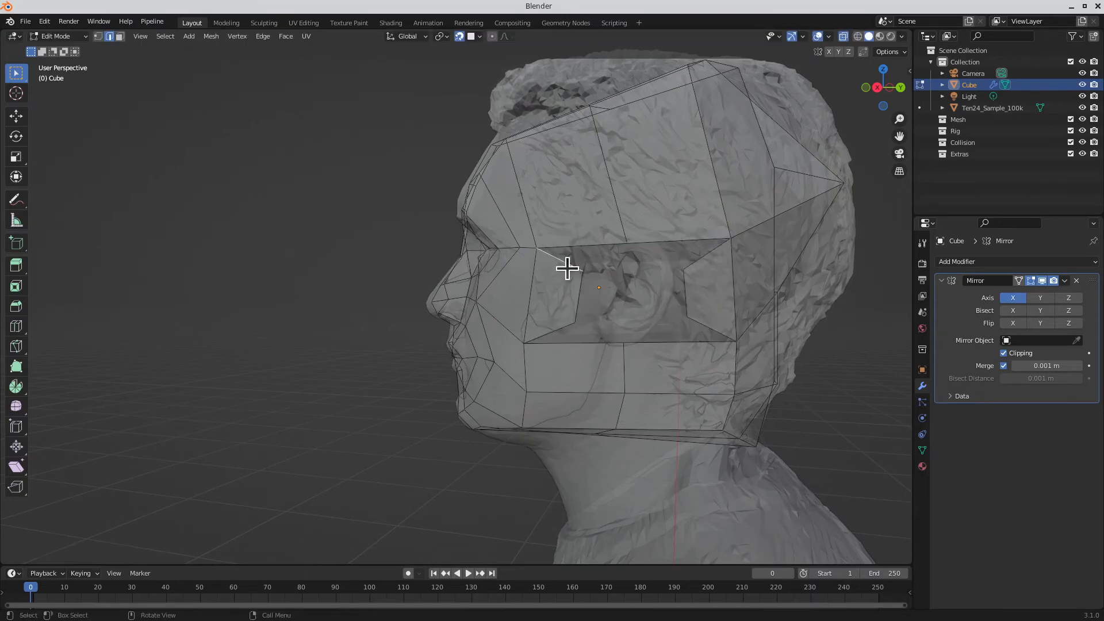
Step: Extrude the front strip's inner edges toward the ear and spread the new vertices above, in front of and below it
key(e)
click(636, 320)
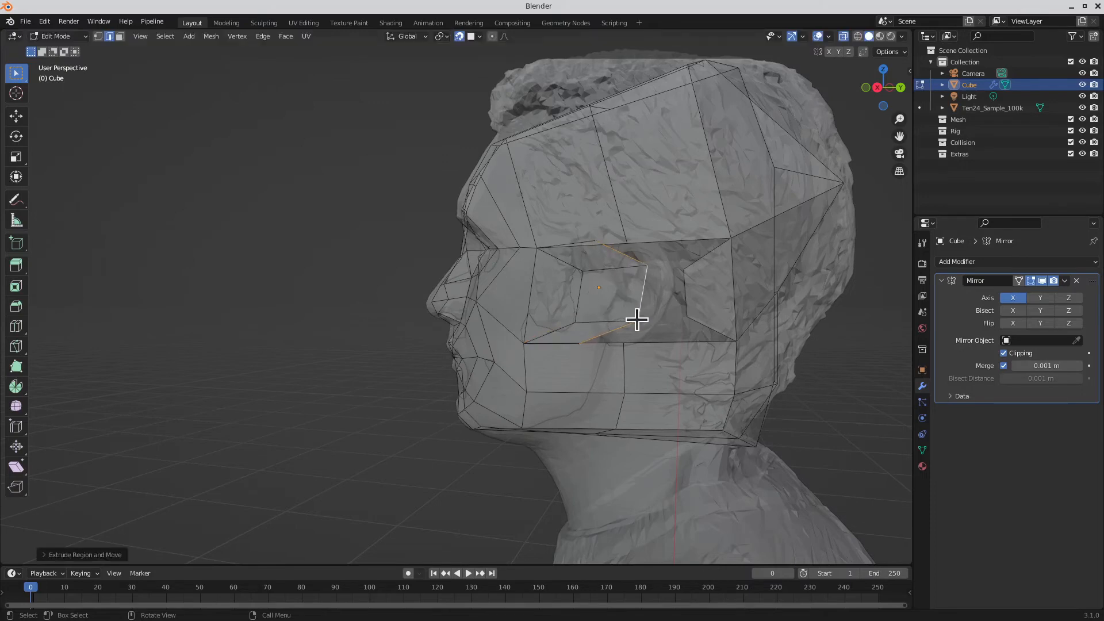
key(1)
key(g)
click(645, 299)
click(603, 246)
key(g)
click(633, 262)
click(592, 345)
key(g)
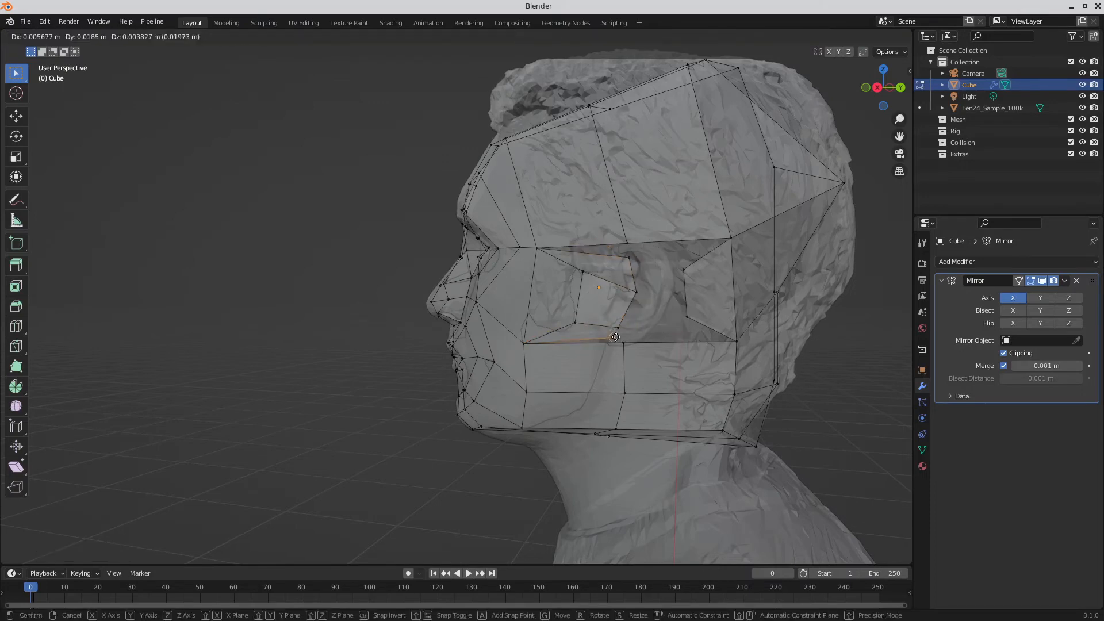
click(637, 343)
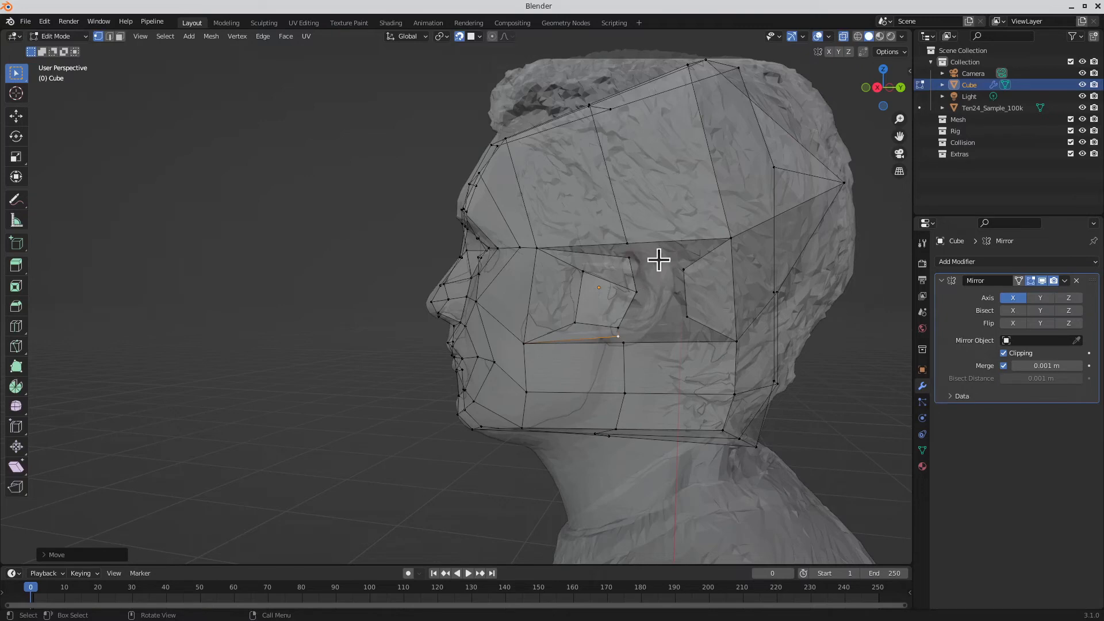
Step: Merge the new upper and lower vertices into the existing loop vertices above and below the ear
key(m)
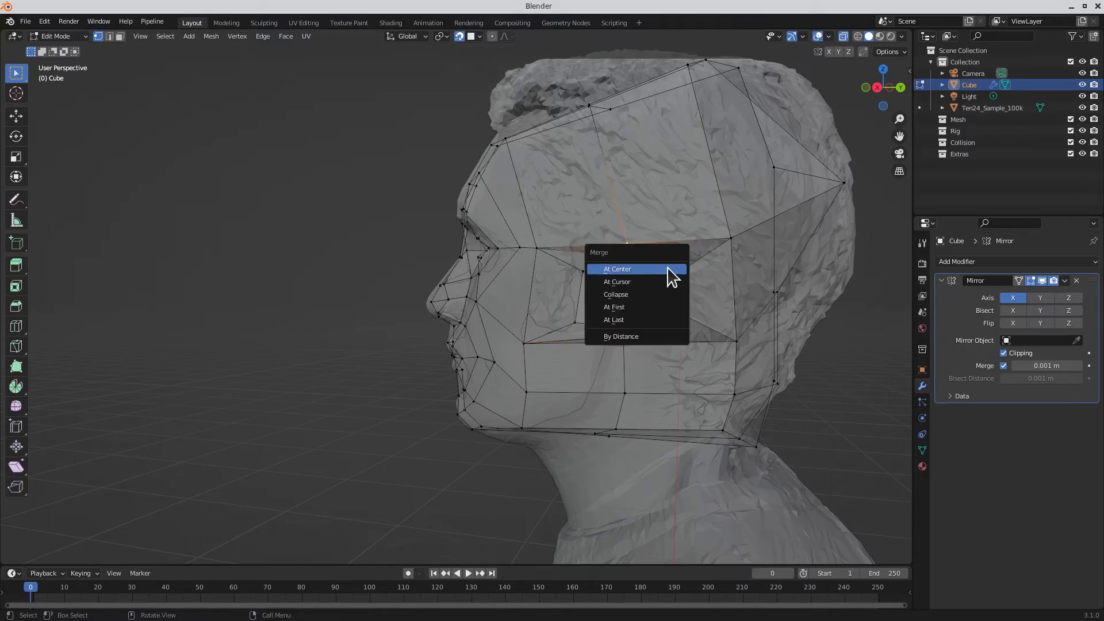
click(660, 311)
key(m)
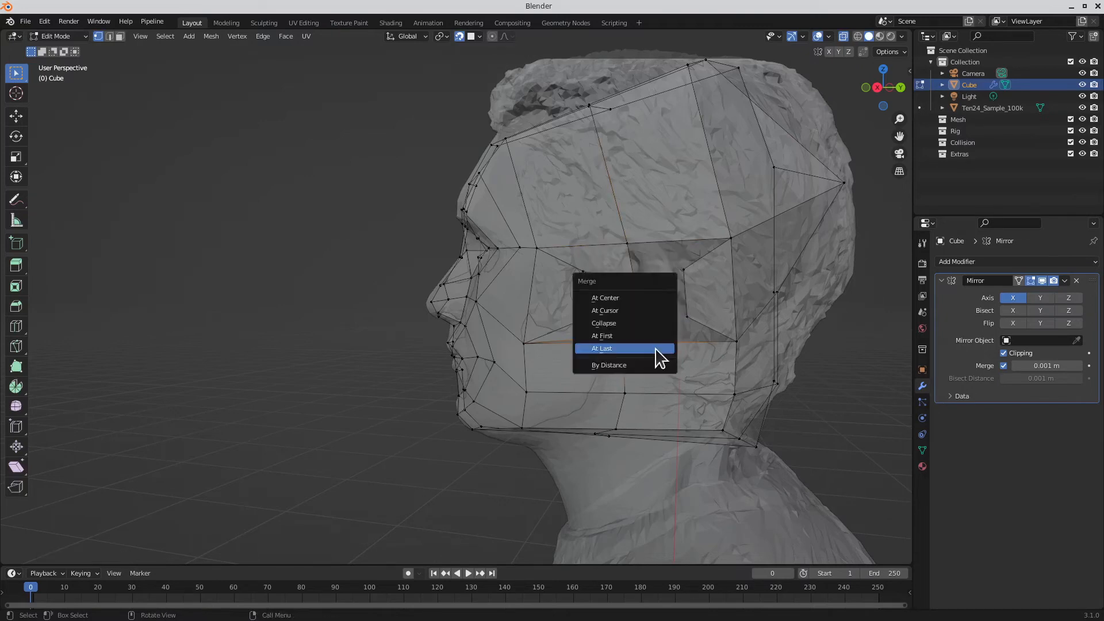
click(648, 349)
Step: Reposition the inner ring's upper vertices into a nearly level row across the ear
key(g)
click(598, 273)
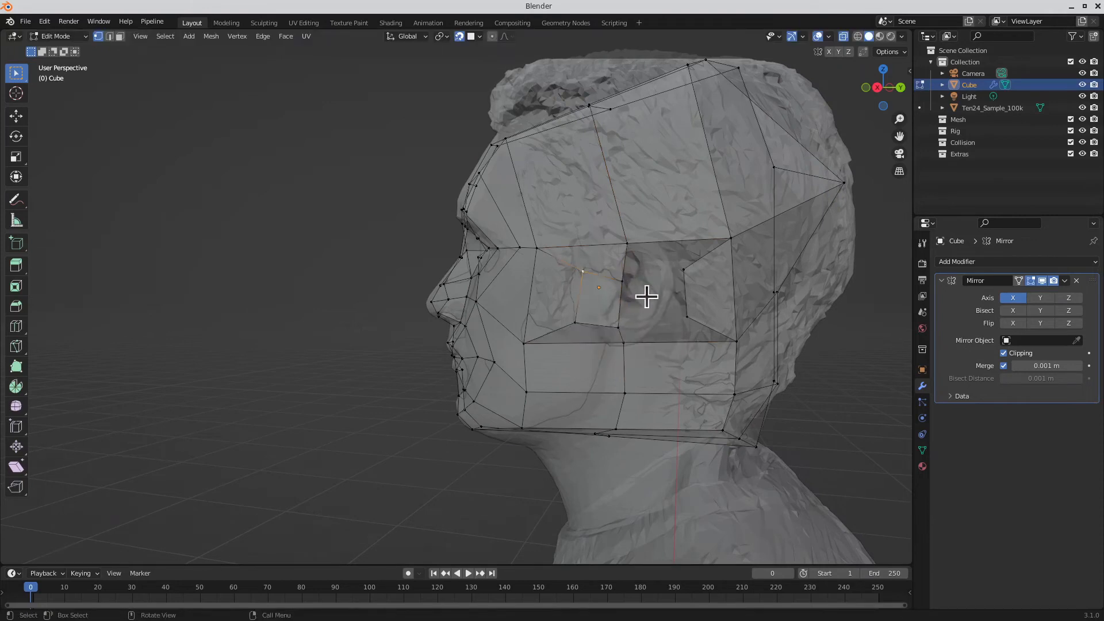
key(g)
click(646, 265)
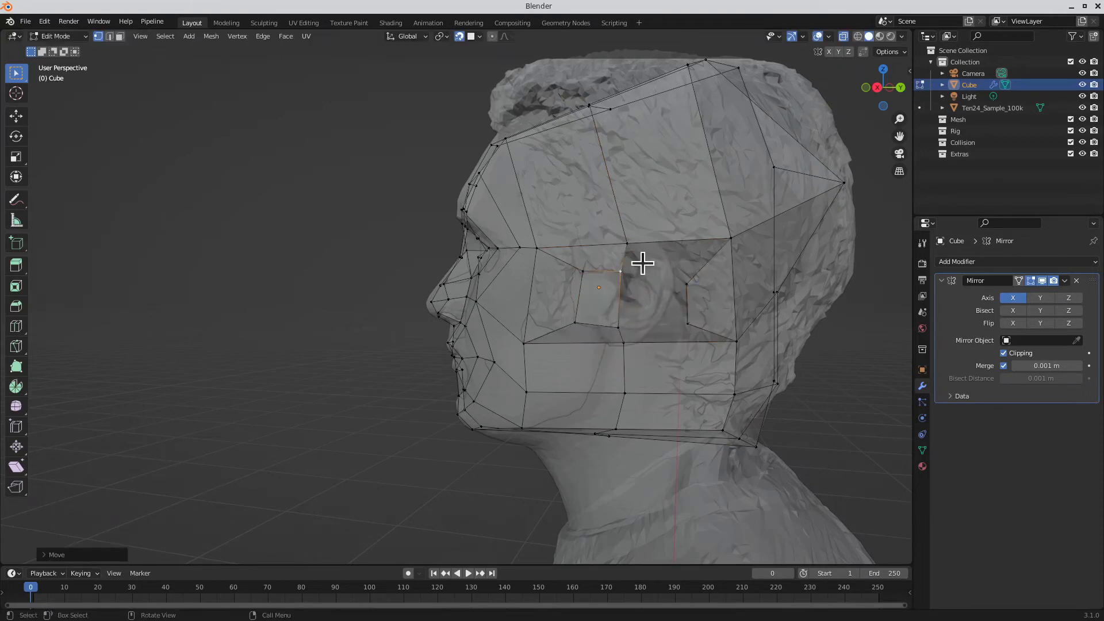
Step: Fill the missing faces to close the ring around the ear and raise its lower rear inner vertex
key(2)
click(650, 247)
key(f)
key(f)
key(f)
click(645, 327)
key(g)
click(656, 313)
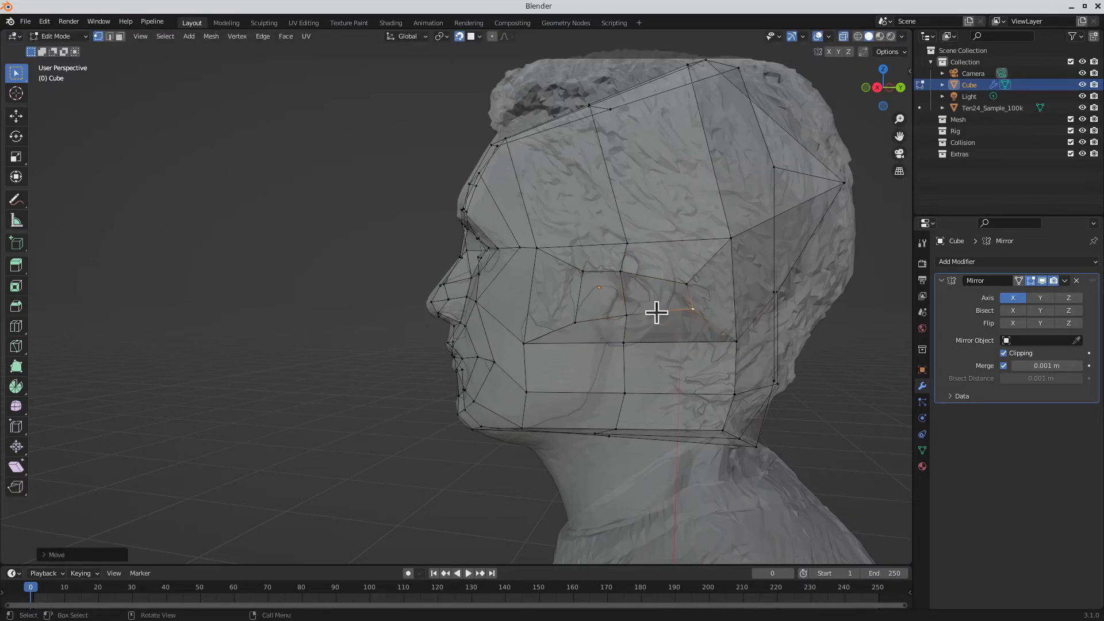
key(alt+a)
scroll(680, 348, up, 2)
alt+click(725, 311)
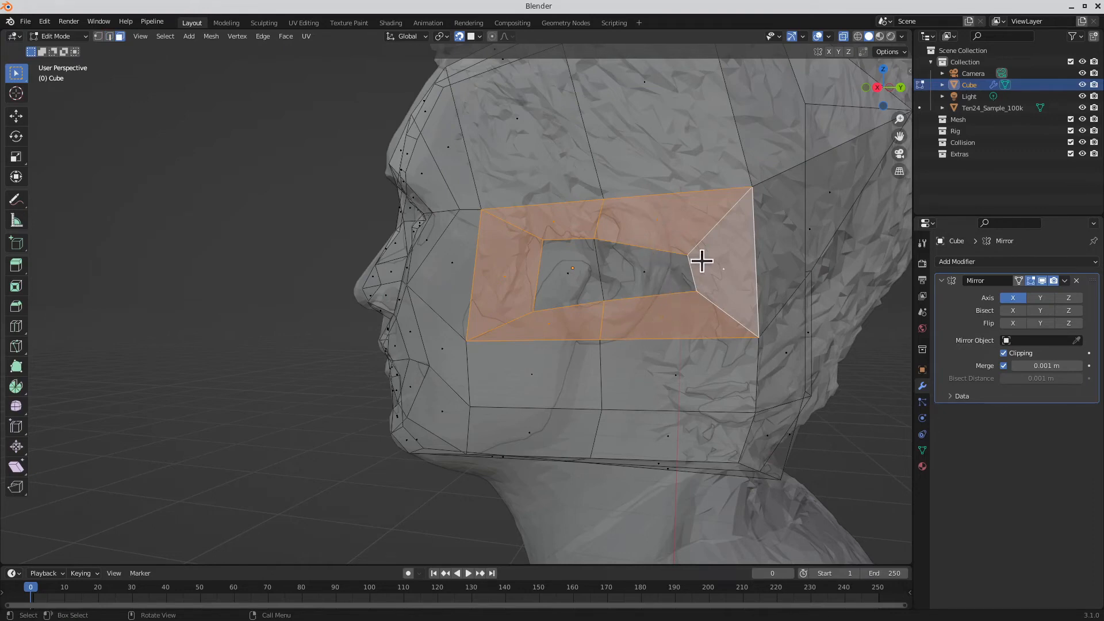
key(ctrl+r)
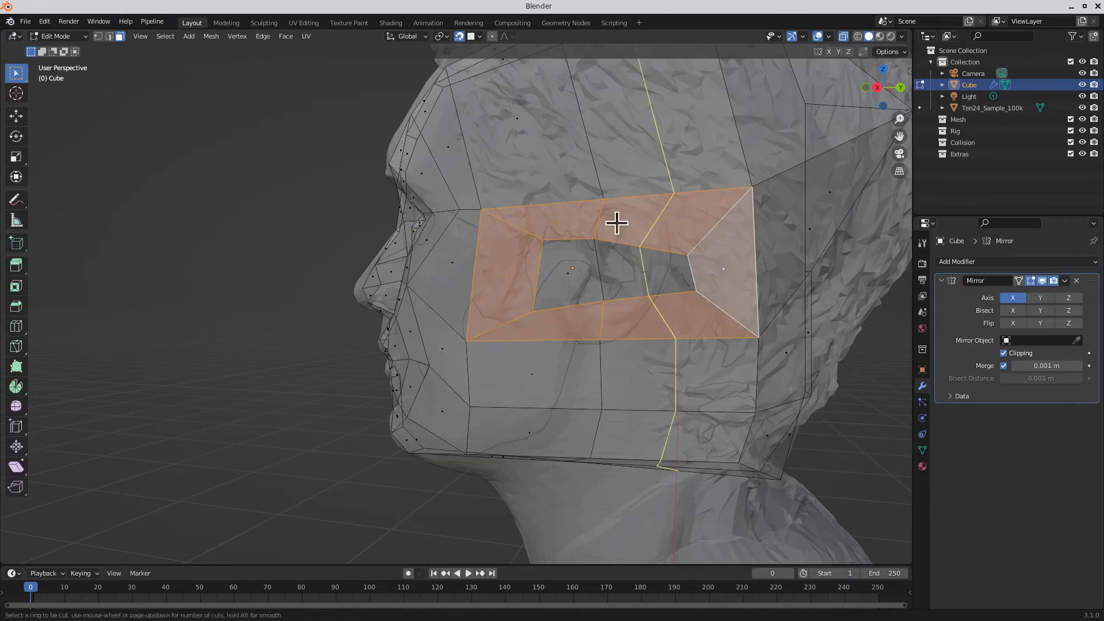
right_click(726, 314)
Step: Extrude the three upper, rear and lower faces around the ear outward to start the ear shell
middle_drag(744, 313, 719, 305)
key(1)
key(3)
click(661, 259)
shift+click(694, 289)
shift+click(681, 342)
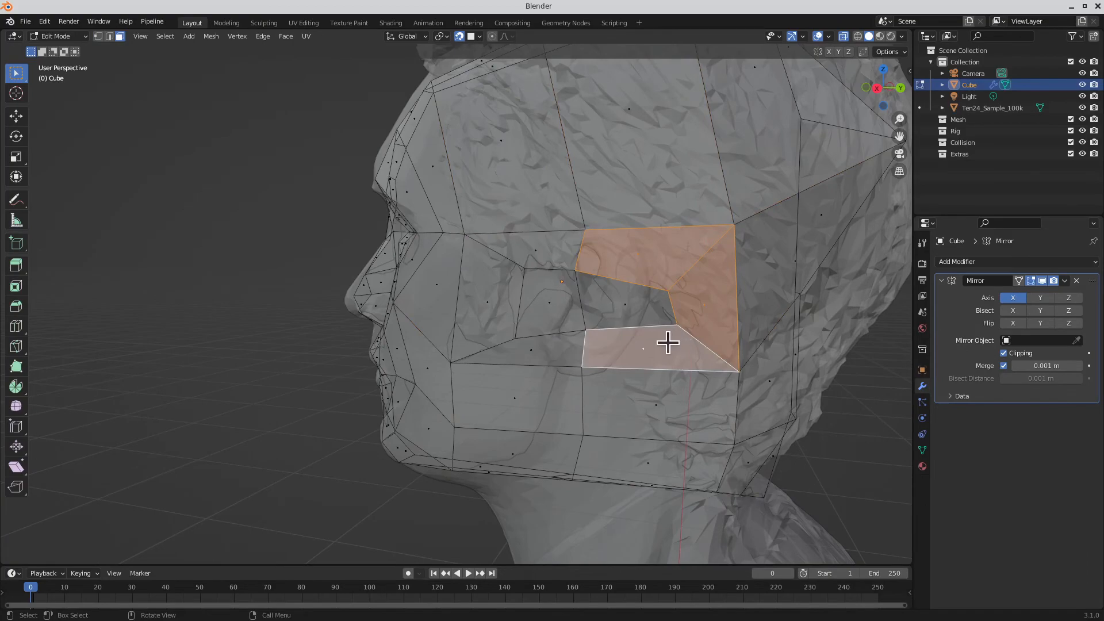
middle_drag(667, 343, 408, 210)
key(e)
click(502, 326)
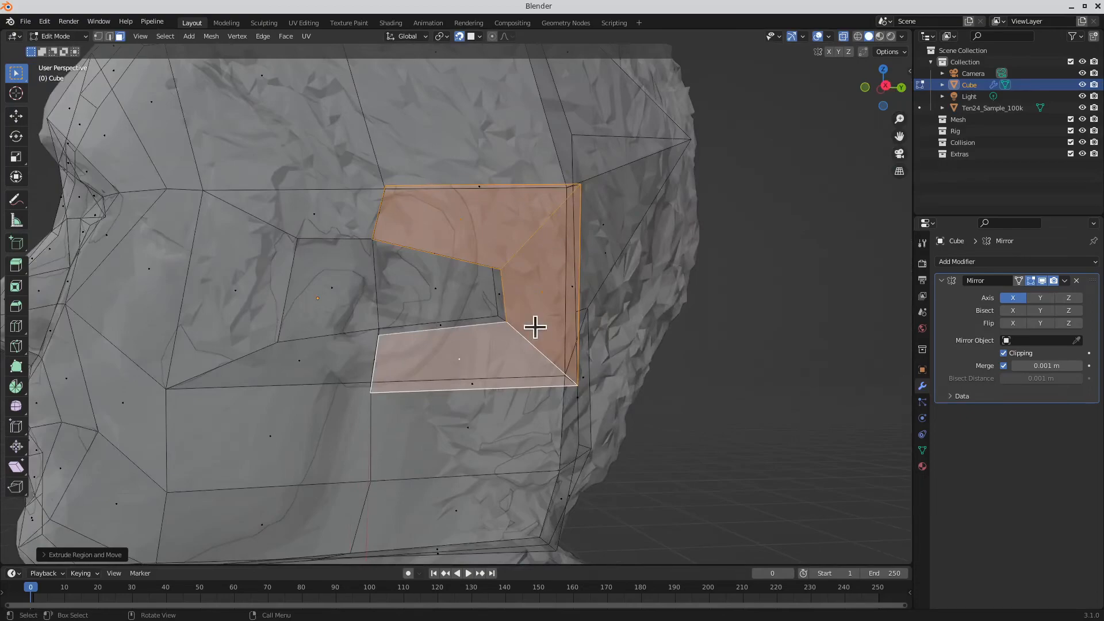
Step: Pull the extruded shell's lower rear corner in toward the scanned earlobe
middle_drag(535, 326, 539, 213)
middle_drag(466, 400, 550, 339)
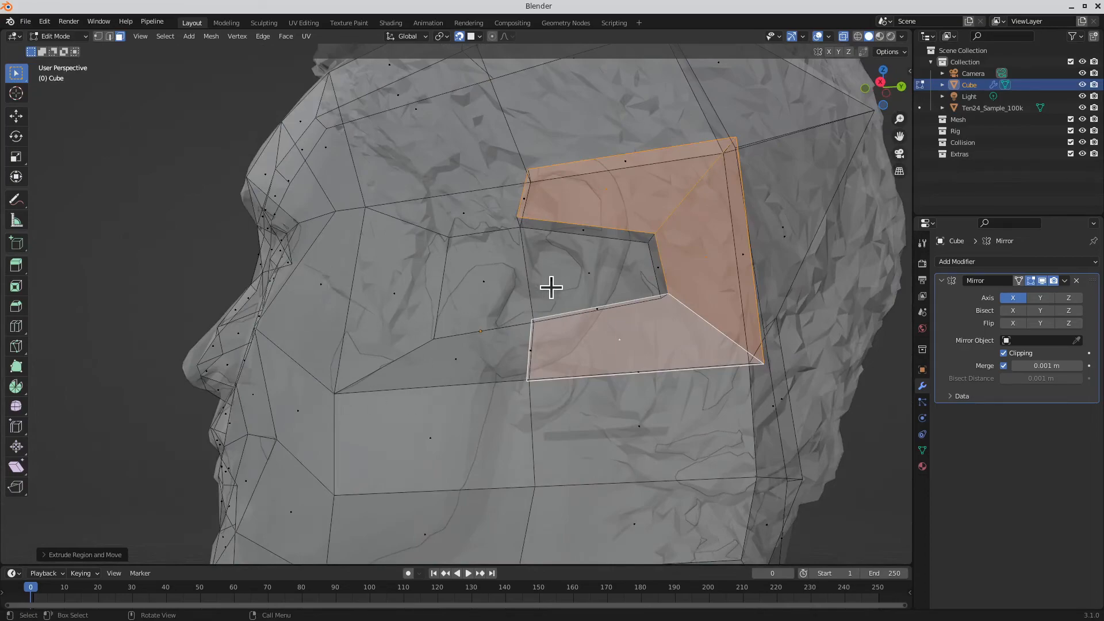
middle_drag(551, 288, 493, 386)
key(1)
click(483, 367)
key(g)
click(484, 367)
middle_drag(601, 232, 674, 287)
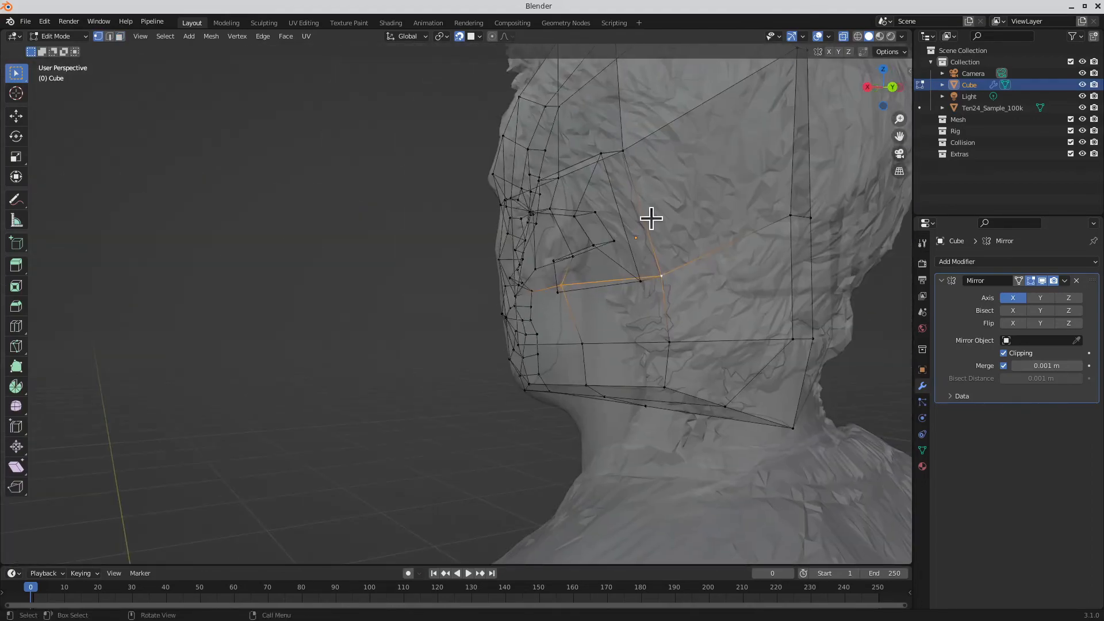
middle_drag(652, 218, 661, 270)
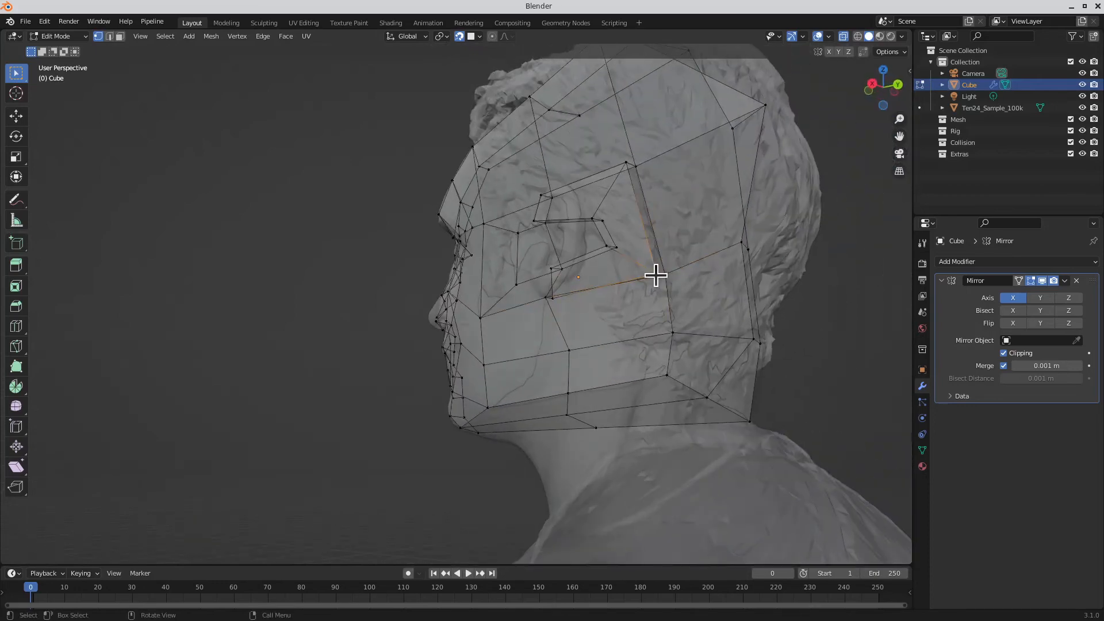
drag(657, 275, 633, 270)
click(581, 271)
middle_drag(602, 263, 646, 277)
Step: Move the shell's rear inner vertices forward onto the scanned ear
click(589, 263)
shift+click(581, 238)
key(g)
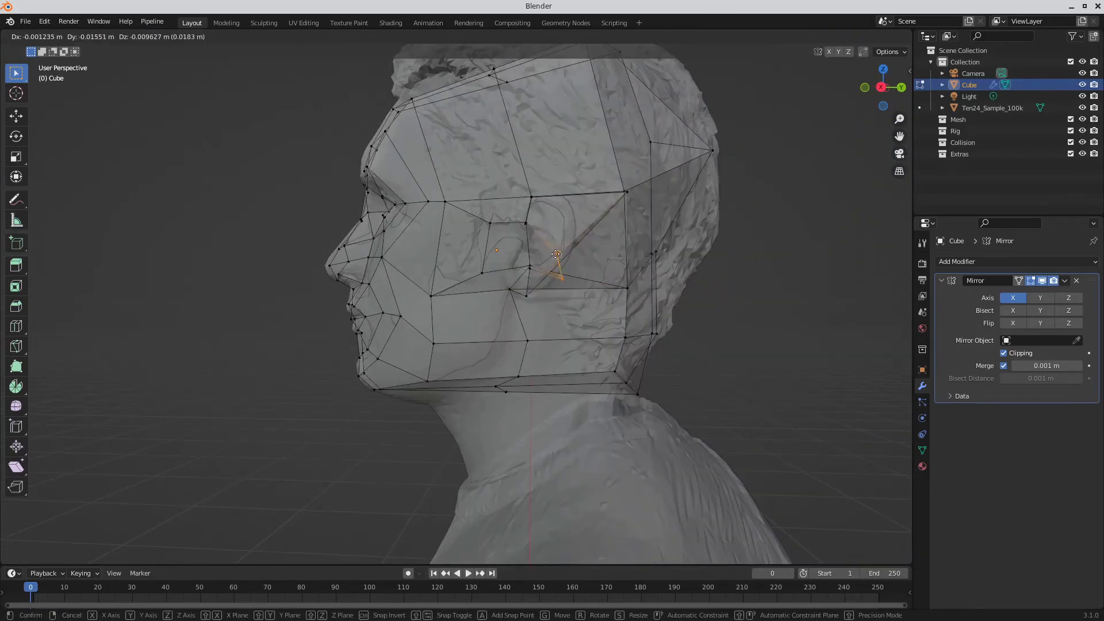
click(545, 236)
Step: Fit the shell's outer vertices to the scanned ear, drawing its upper rear corner in to the ear's back rim
scroll(600, 244, up, 8)
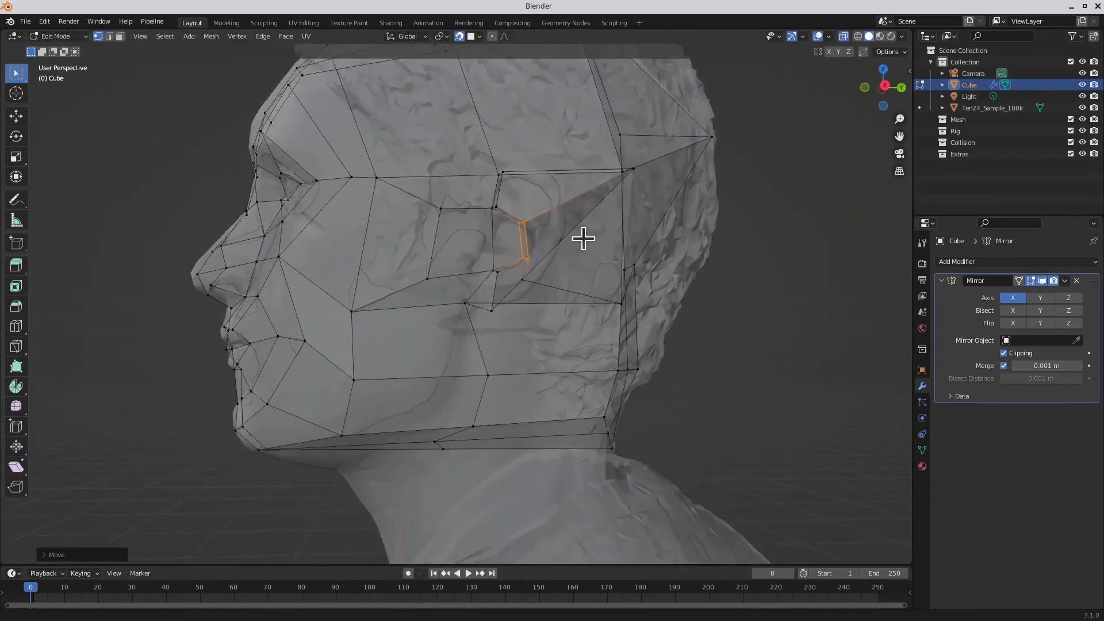
drag(435, 340, 452, 319)
middle_drag(452, 318, 528, 280)
drag(553, 254, 563, 249)
shift+middle_drag(575, 243, 593, 337)
middle_drag(592, 336, 570, 343)
drag(748, 158, 616, 227)
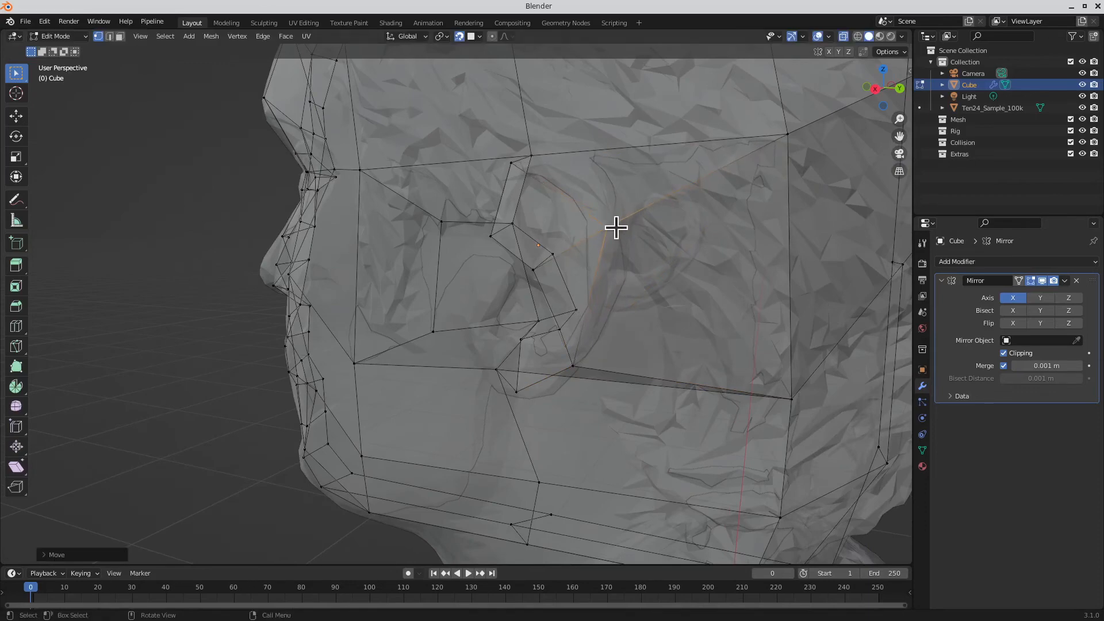
Step: Draw the upper rear vertices in behind the ear and fit the shell's top and inner rim vertices to the scan
middle_drag(616, 226, 656, 206)
drag(656, 205, 519, 278)
middle_drag(519, 278, 394, 226)
mouse_move(395, 226)
mouse_down()
mouse_move(411, 235)
mouse_move(367, 202)
mouse_move(404, 227)
mouse_up()
middle_drag(404, 227, 520, 258)
key(g)
click(360, 219)
middle_drag(412, 262, 374, 289)
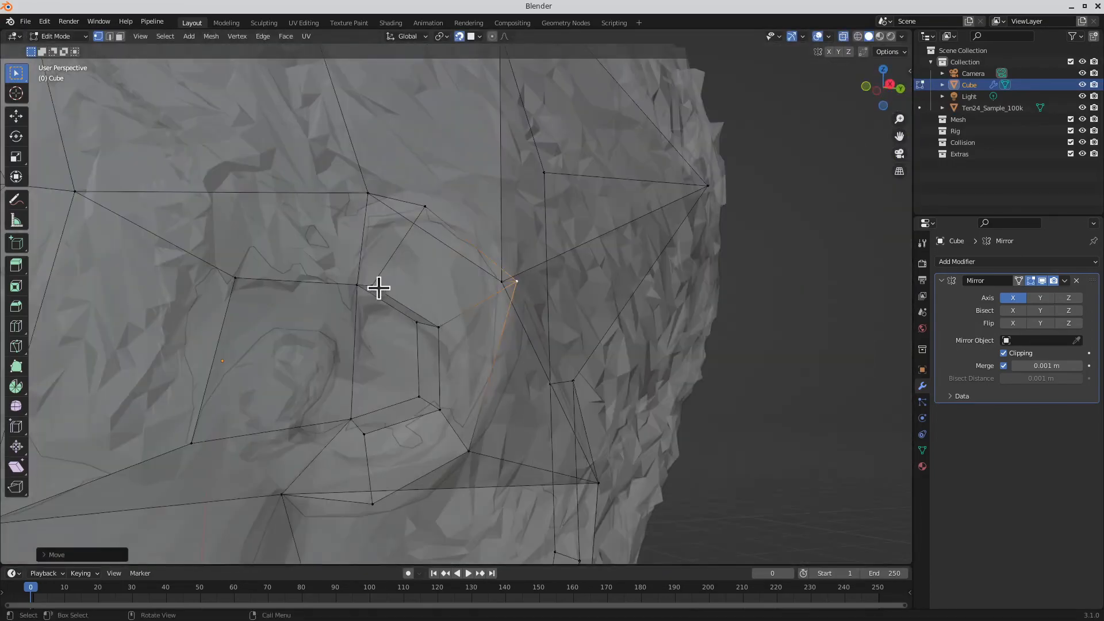
key(g)
click(463, 323)
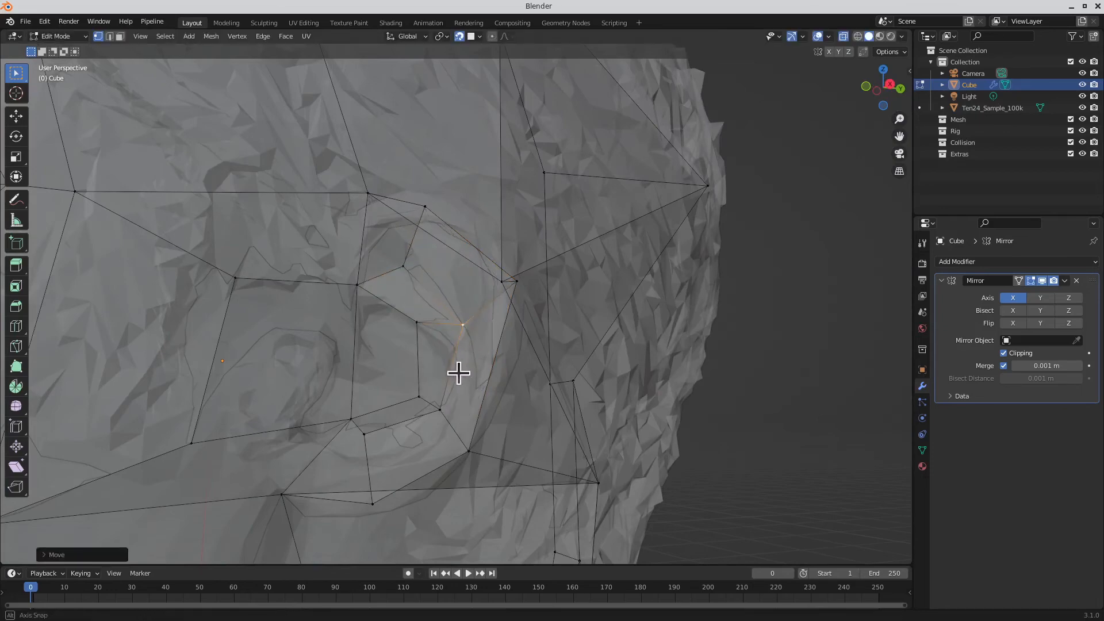
Step: Nudge the lower and upper middle vertices of the ear's inner ring onto the scan
middle_drag(458, 372, 392, 357)
click(356, 327)
key(g)
click(353, 344)
shift+middle_drag(375, 233, 430, 276)
click(431, 264)
key(g)
click(439, 281)
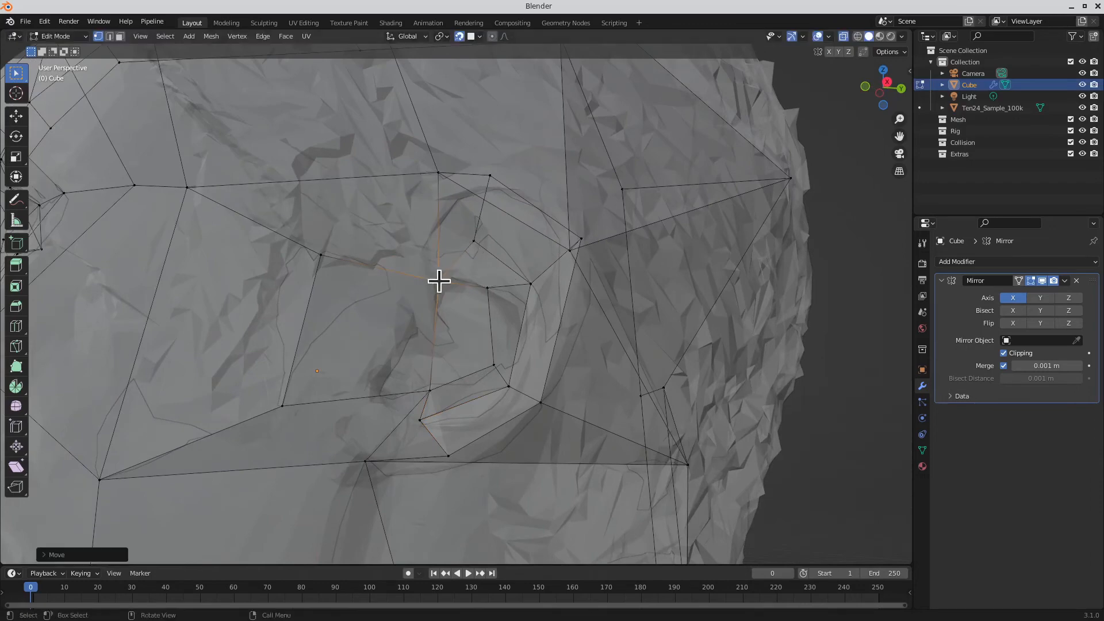
Step: Move the inner ring's upper and lower front vertices back to the front edge of the scanned ear
shift+middle_drag(389, 322, 526, 304)
key(alt+a)
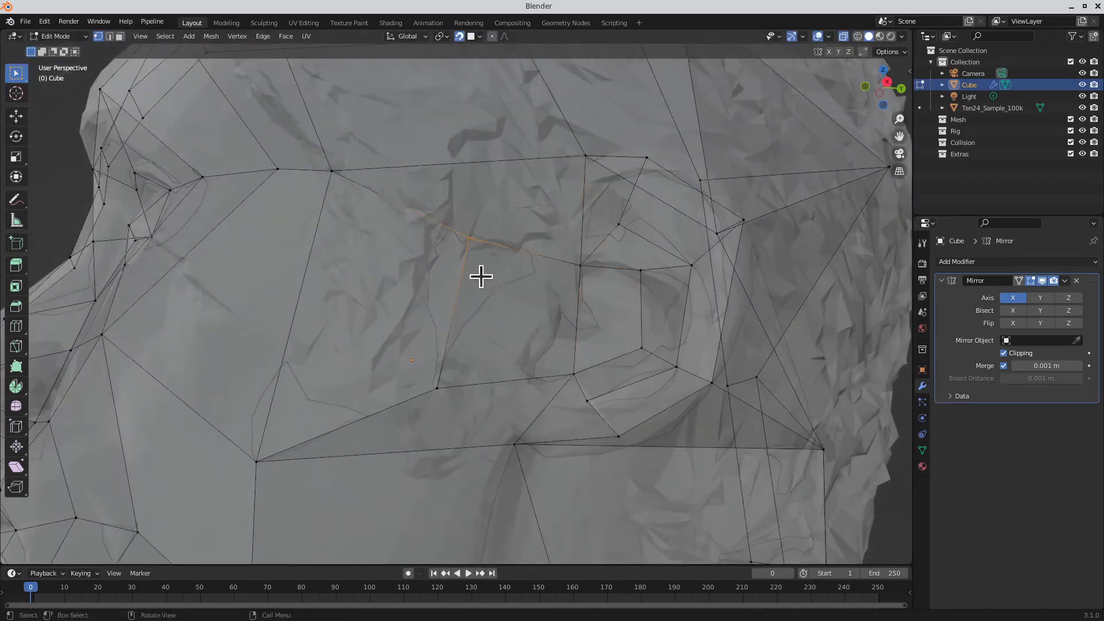
key(g)
click(562, 311)
click(447, 381)
key(g)
click(550, 340)
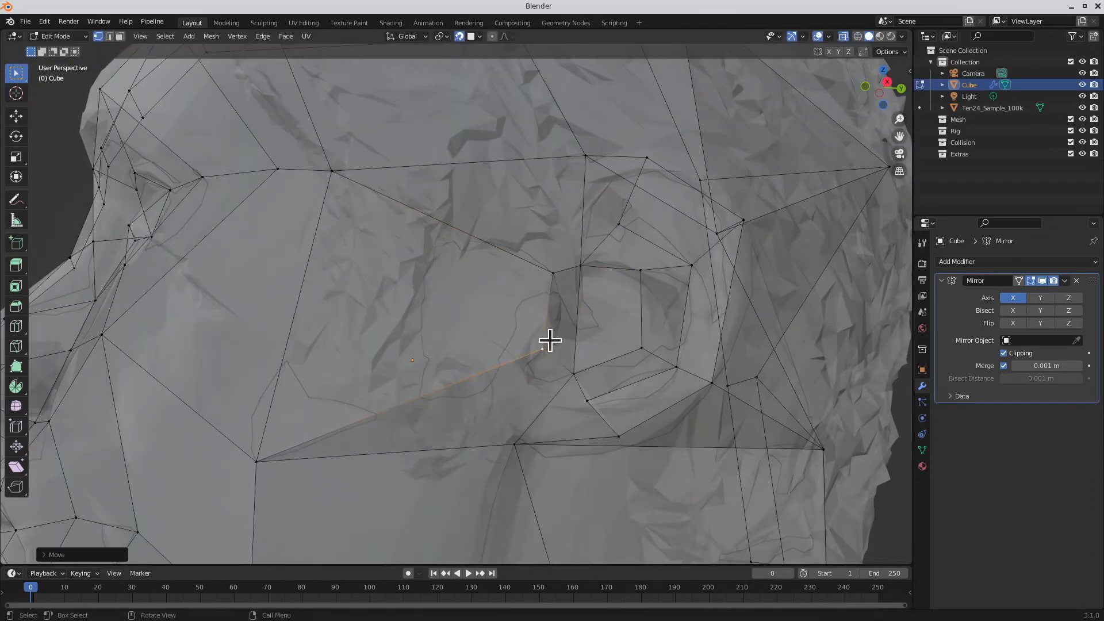
Step: Shift the inner ring's upper and lower middle vertices rearward to even out the ear hollow
shift+middle_drag(598, 320, 543, 359)
click(534, 299)
key(g)
click(559, 290)
click(530, 405)
key(g)
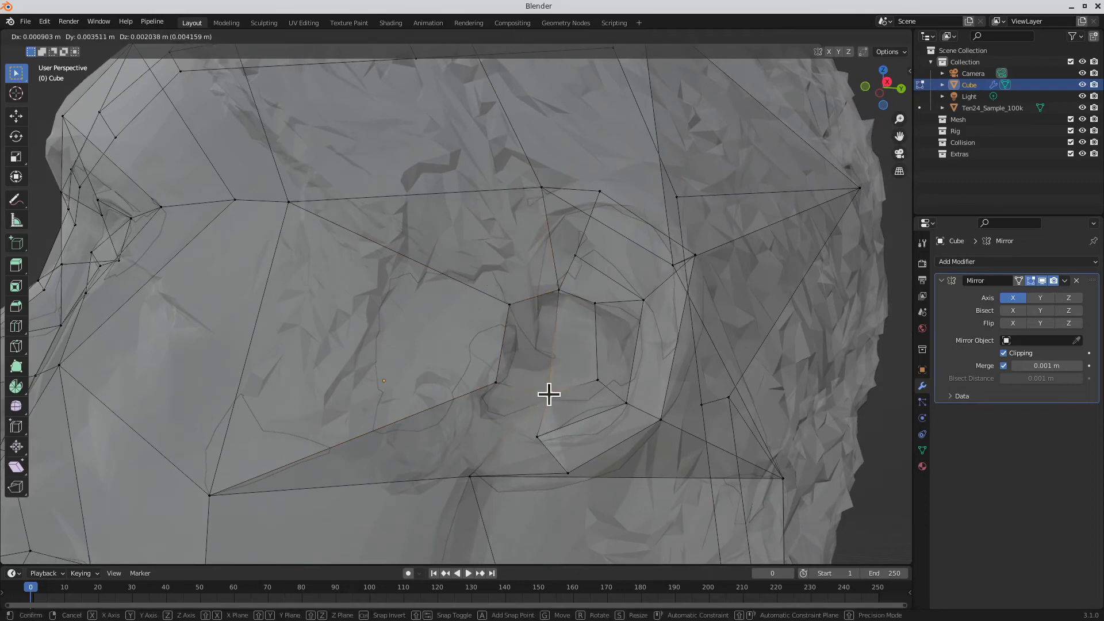
click(549, 394)
Step: Reposition the two rear inner vertices of the ear hollow, lowering the bottom one along the scan
click(598, 379)
key(g)
click(608, 345)
key(g)
click(616, 312)
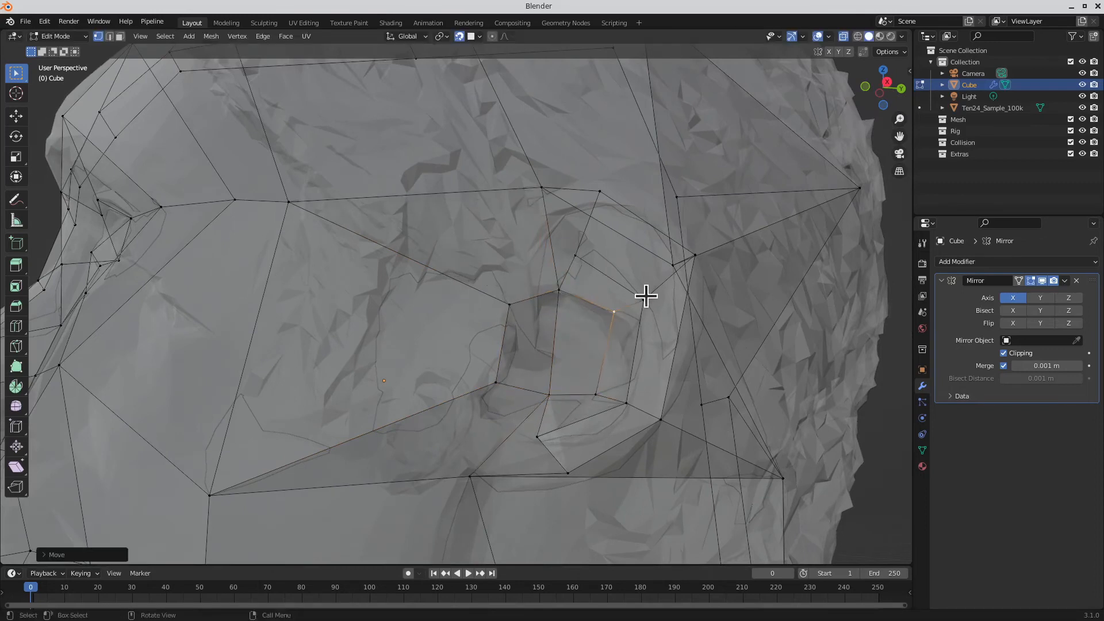
Step: Shift the ear rim's rear upper, rear lower and lobe vertices backward along the scanned ear
click(645, 298)
key(g)
click(658, 297)
click(626, 404)
key(g)
click(636, 403)
click(537, 437)
key(g)
click(570, 435)
Step: Nudge two vertices at the ear's upper front closer to the scanned surface
middle_drag(632, 406, 587, 403)
shift+middle_drag(588, 403, 690, 351)
click(583, 288)
key(g)
click(589, 293)
click(607, 319)
key(g)
click(610, 325)
Step: Adjust the shell's upper rear vertex and snap the head vertex behind it closer to the ear
click(686, 331)
key(g)
click(685, 328)
click(718, 330)
key(g)
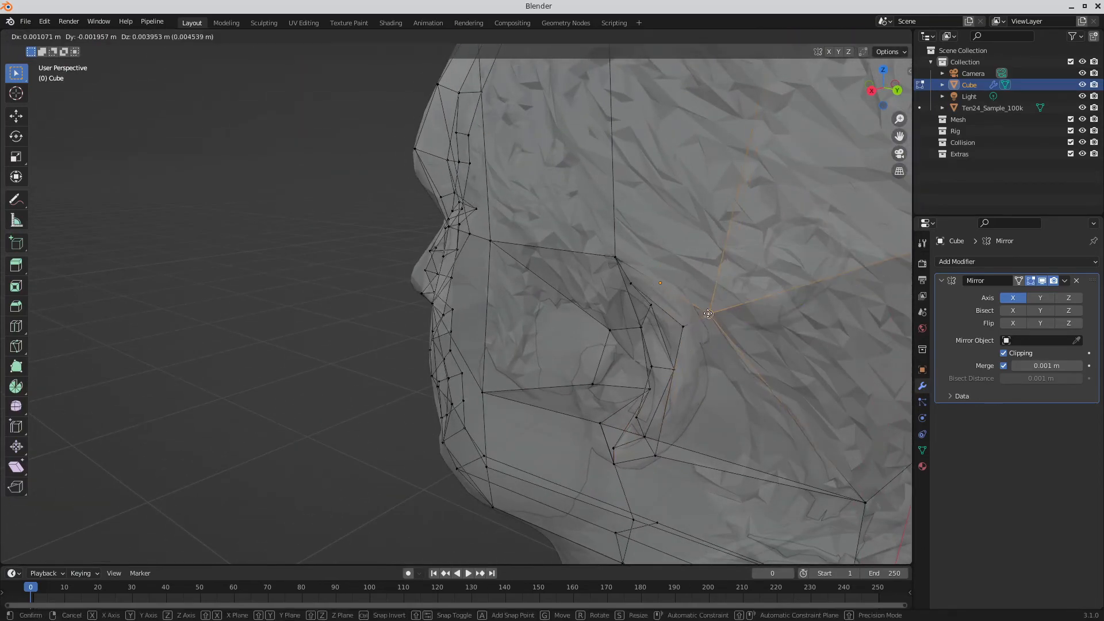
click(708, 315)
Step: Move the head's lower rear vertex forward to sit directly behind the ear on the scan
middle_drag(796, 339, 783, 285)
shift+middle_drag(783, 285, 587, 287)
scroll(585, 269, down, 3)
click(591, 291)
key(g)
click(505, 287)
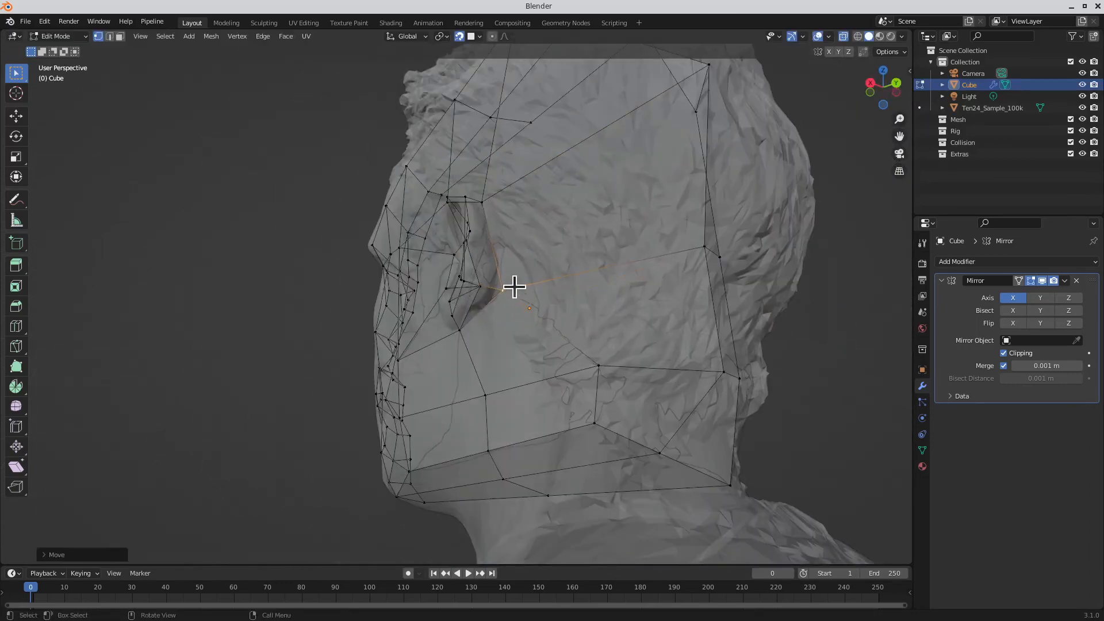
Step: Nudge the vertex on the ear's rear rim slightly forward
middle_drag(481, 217, 554, 278)
scroll(589, 299, down, 2)
click(543, 220)
key(g)
click(533, 217)
Step: Hide the Ten24_Sample_100k scan
key(ctrl+r)
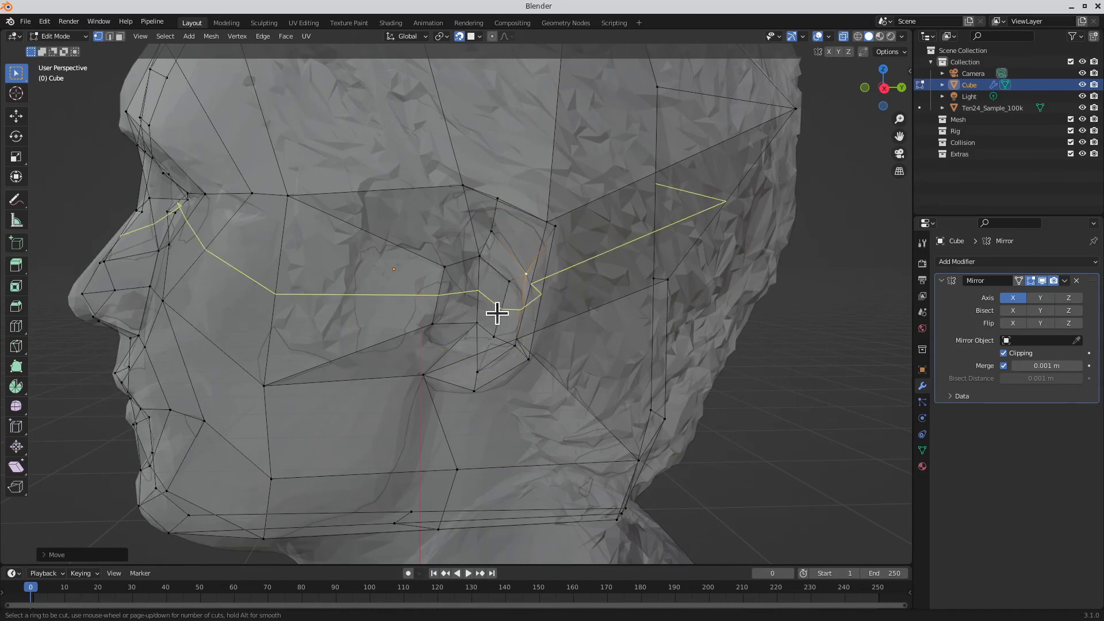
key(Escape)
scroll(502, 337, down, 6)
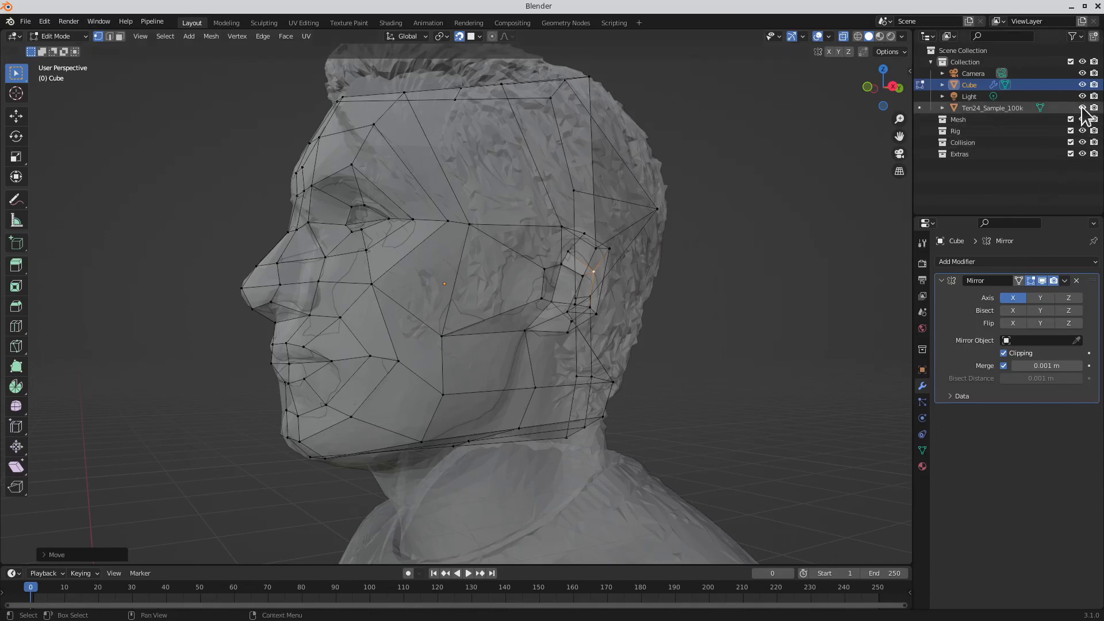
click(1083, 108)
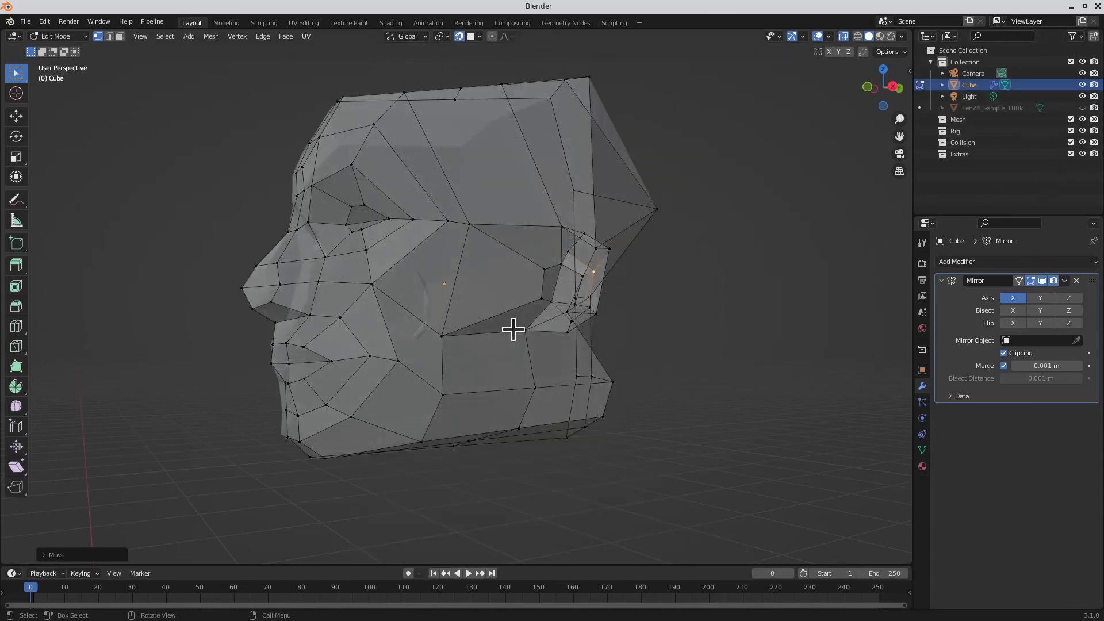
Step: Adjust the vertices on the back of the head, moving the lower neck vertex outward from the centre line
middle_drag(529, 317, 589, 306)
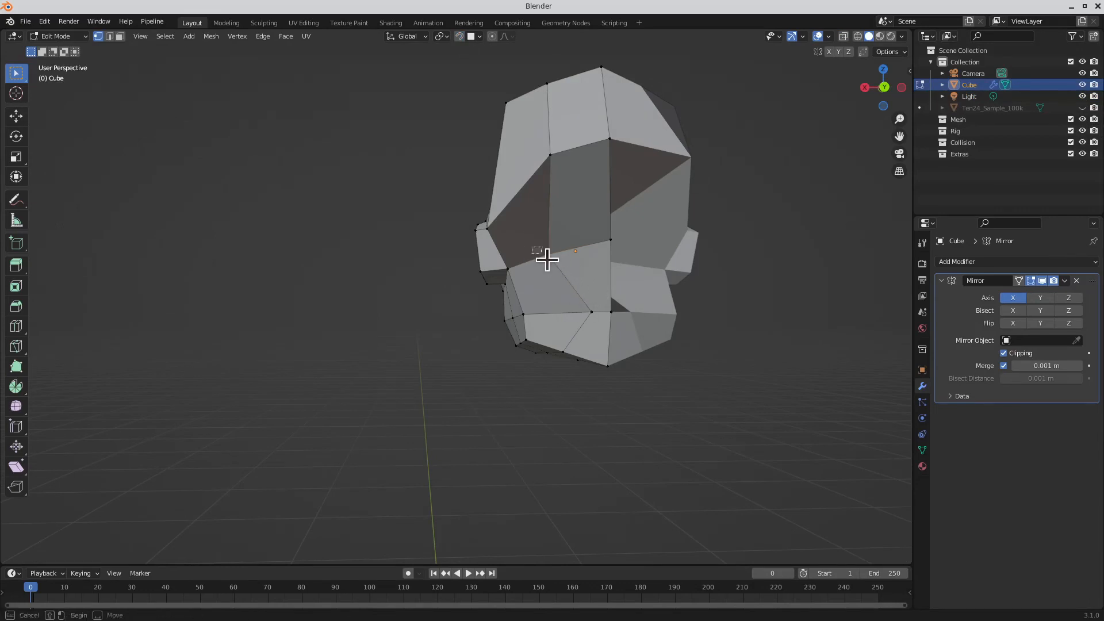
drag(548, 260, 563, 281)
middle_drag(563, 282, 590, 277)
click(582, 339)
key(g)
click(547, 337)
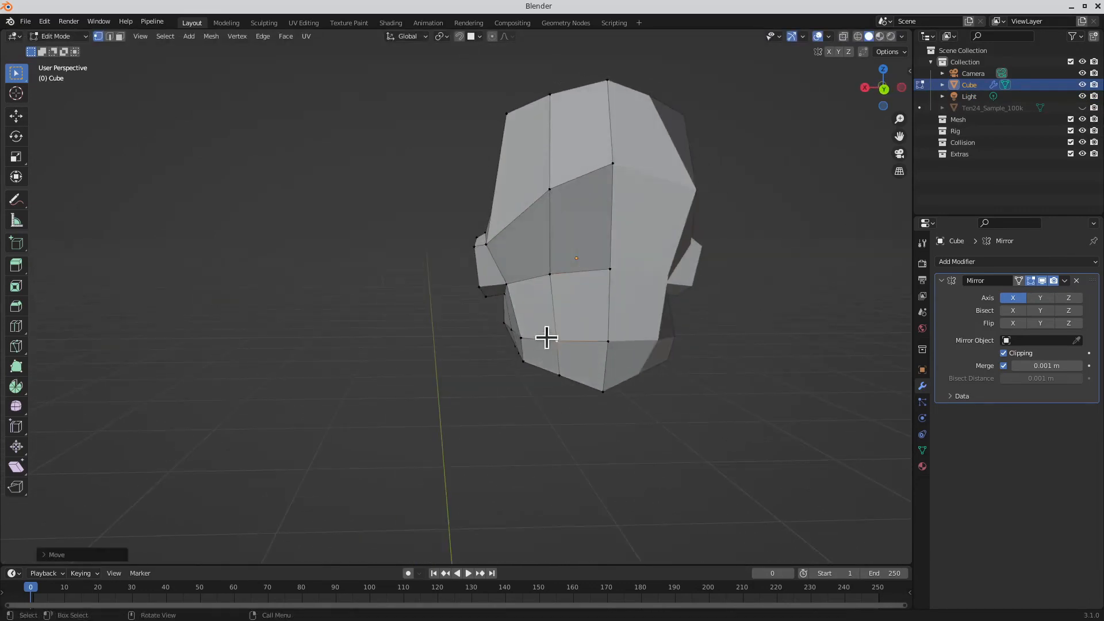
Step: Reposition the rear cheek vertex in front of the earlobe
middle_drag(547, 338, 607, 282)
middle_drag(545, 189, 613, 312)
middle_drag(540, 286, 643, 252)
key(g)
click(545, 262)
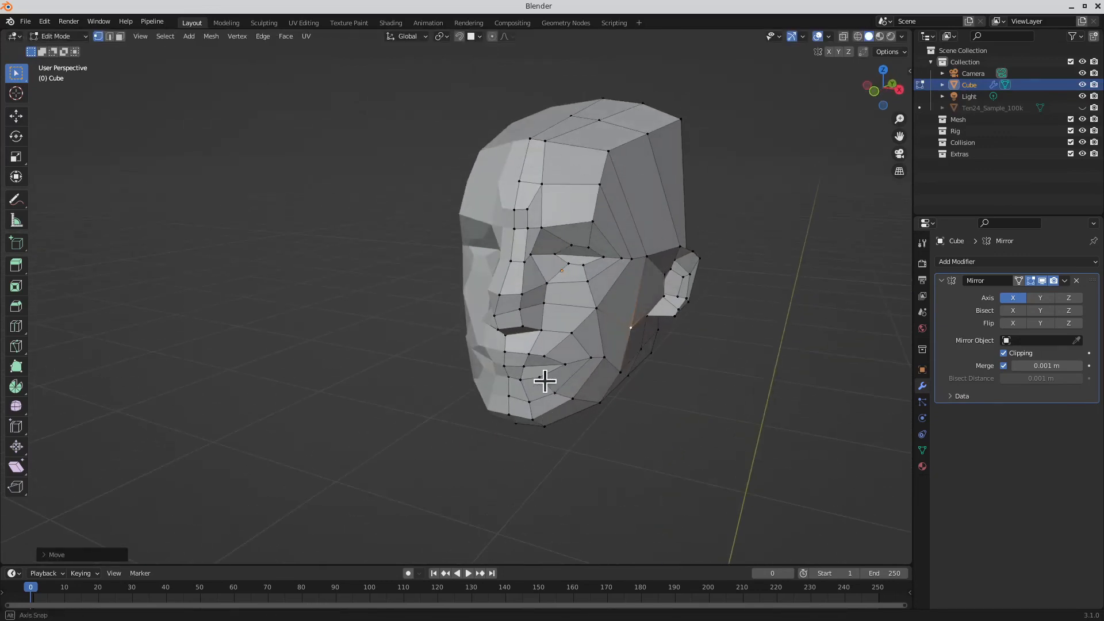
Step: Select the concentric face loops around the mouth in face mode to check their flow
middle_drag(544, 380, 484, 331)
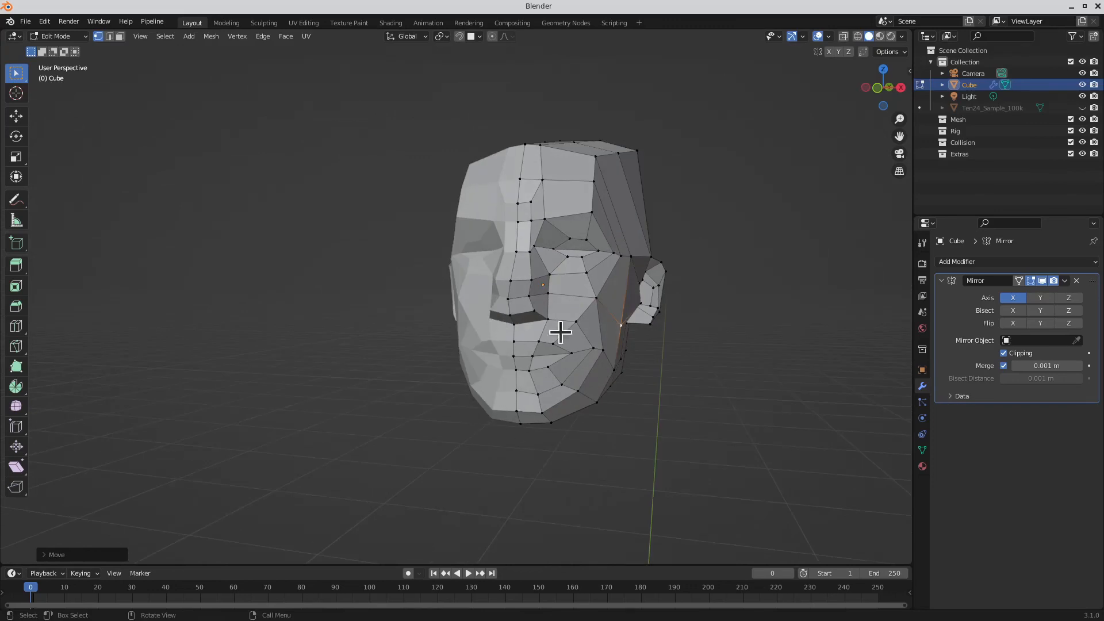
key(3)
alt+click(591, 401)
alt+click(554, 400)
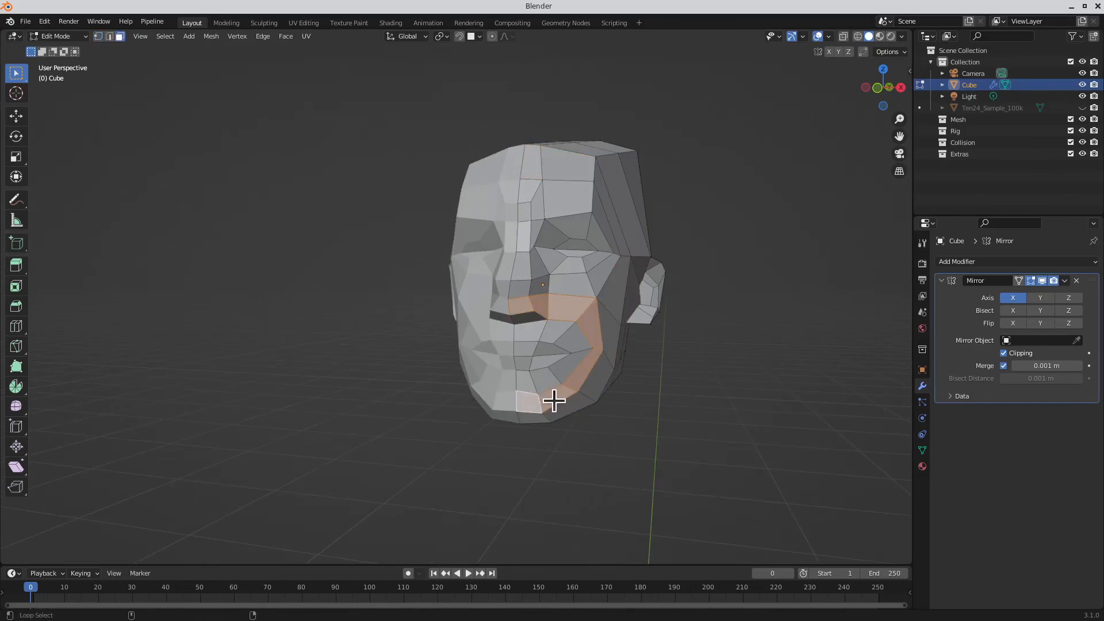
alt+click(538, 386)
middle_drag(609, 382, 569, 388)
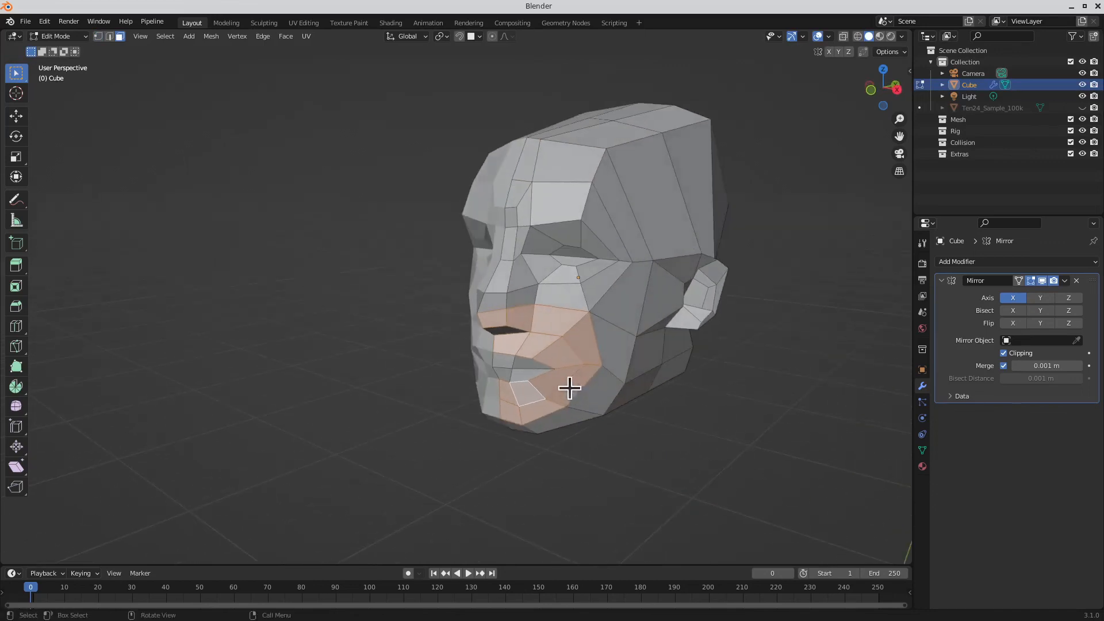
Step: Inspect the face loop through the nose and the loop around the eye, clearing the selection after each
key(alt+a)
alt+click(504, 300)
middle_drag(516, 283, 596, 269)
key(alt+a)
alt+click(588, 264)
middle_drag(690, 292, 608, 259)
key(alt+a)
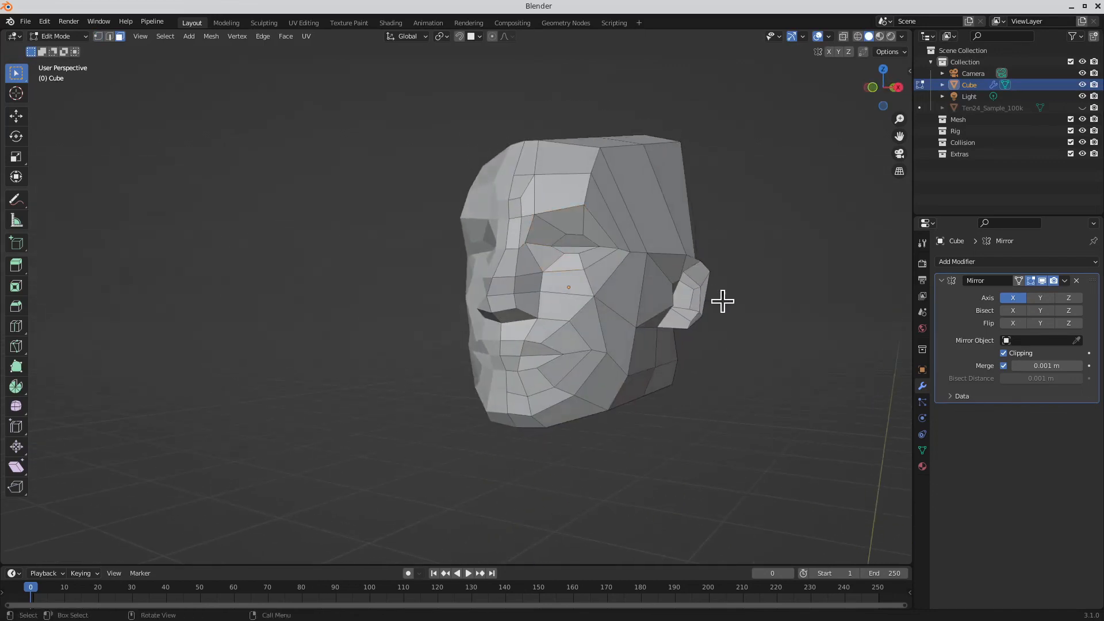
Step: Examine the face loop running from the nose across the ear to the back of the head, and the loop around the ear
scroll(723, 301, up, 1)
middle_drag(722, 301, 627, 325)
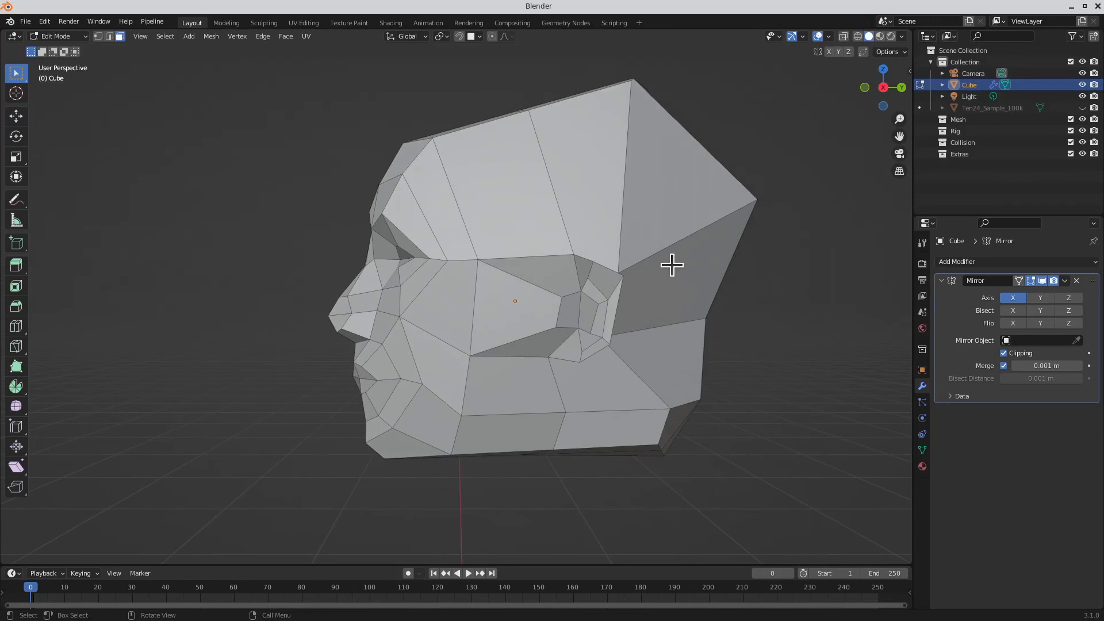
alt+click(553, 317)
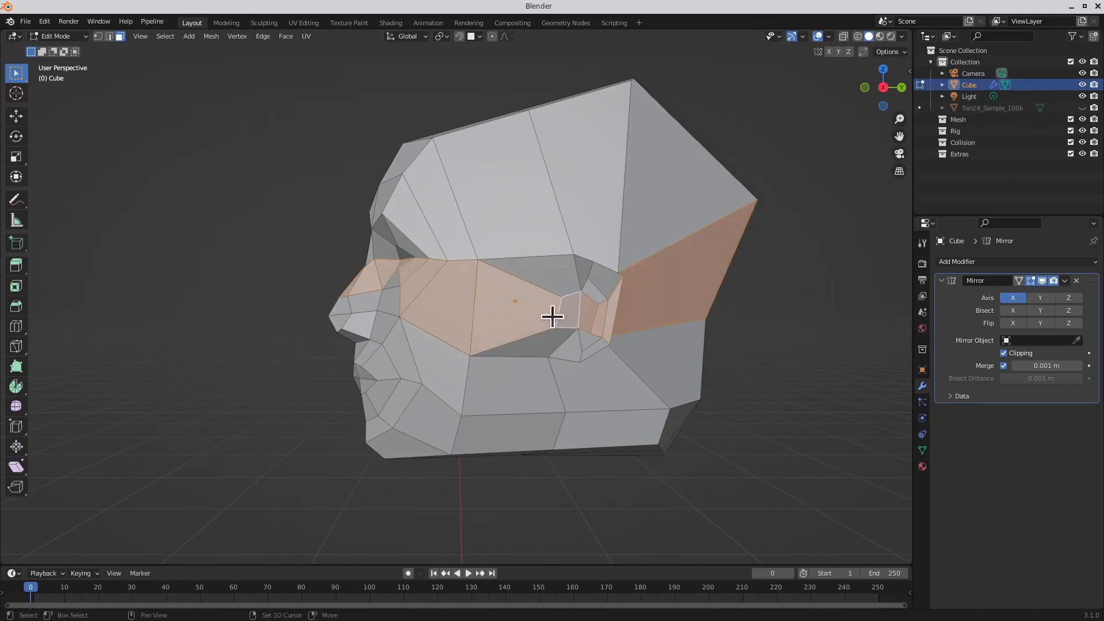
key(alt+a)
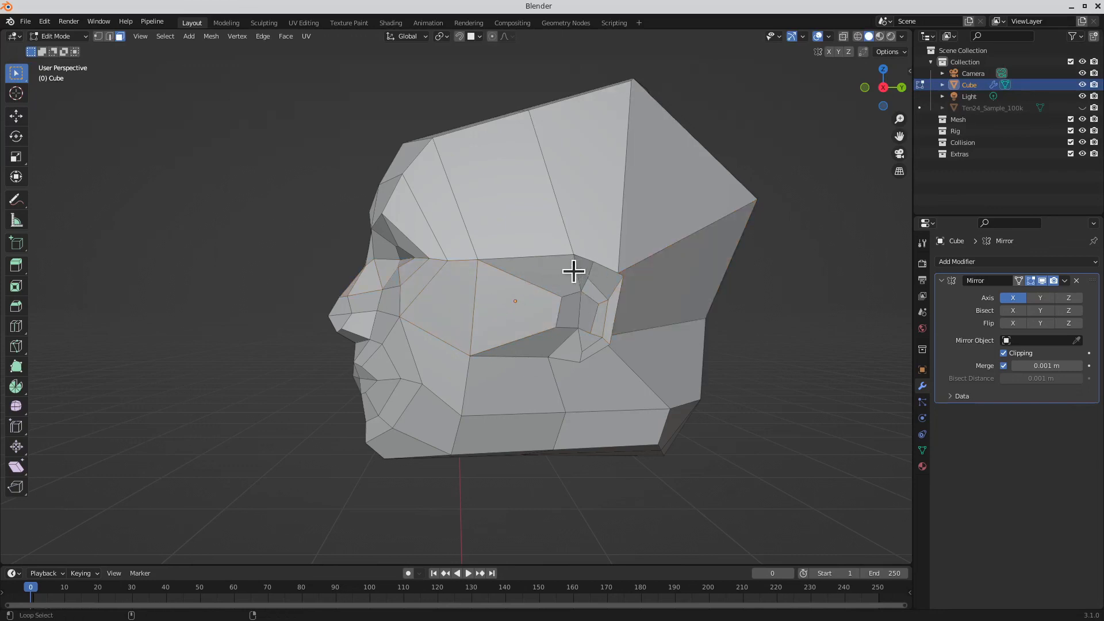
alt+click(574, 271)
middle_drag(661, 318, 547, 340)
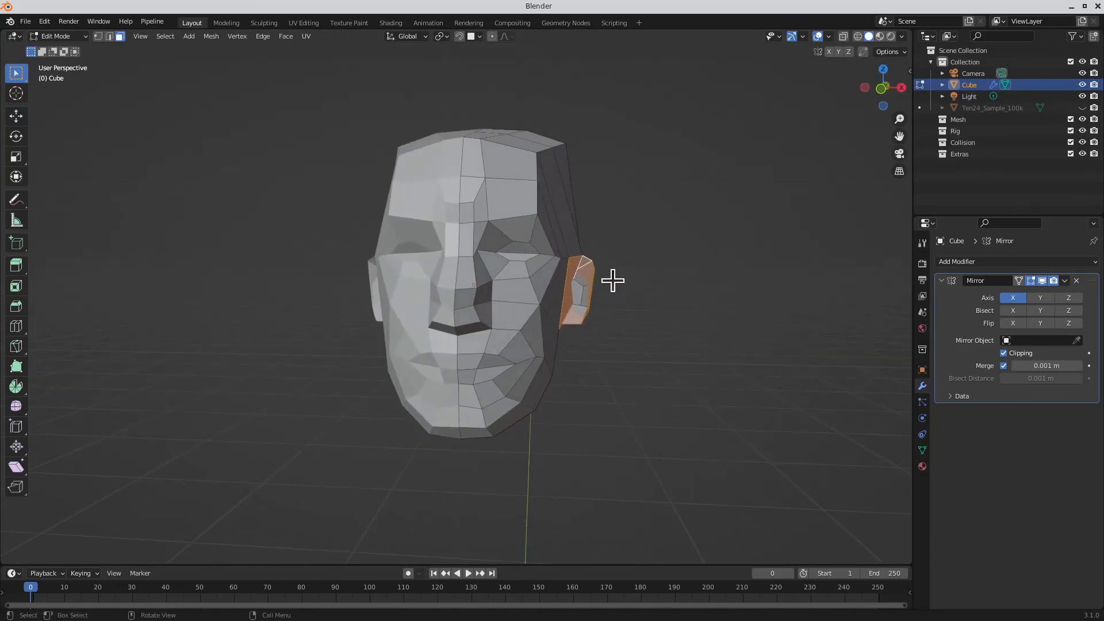